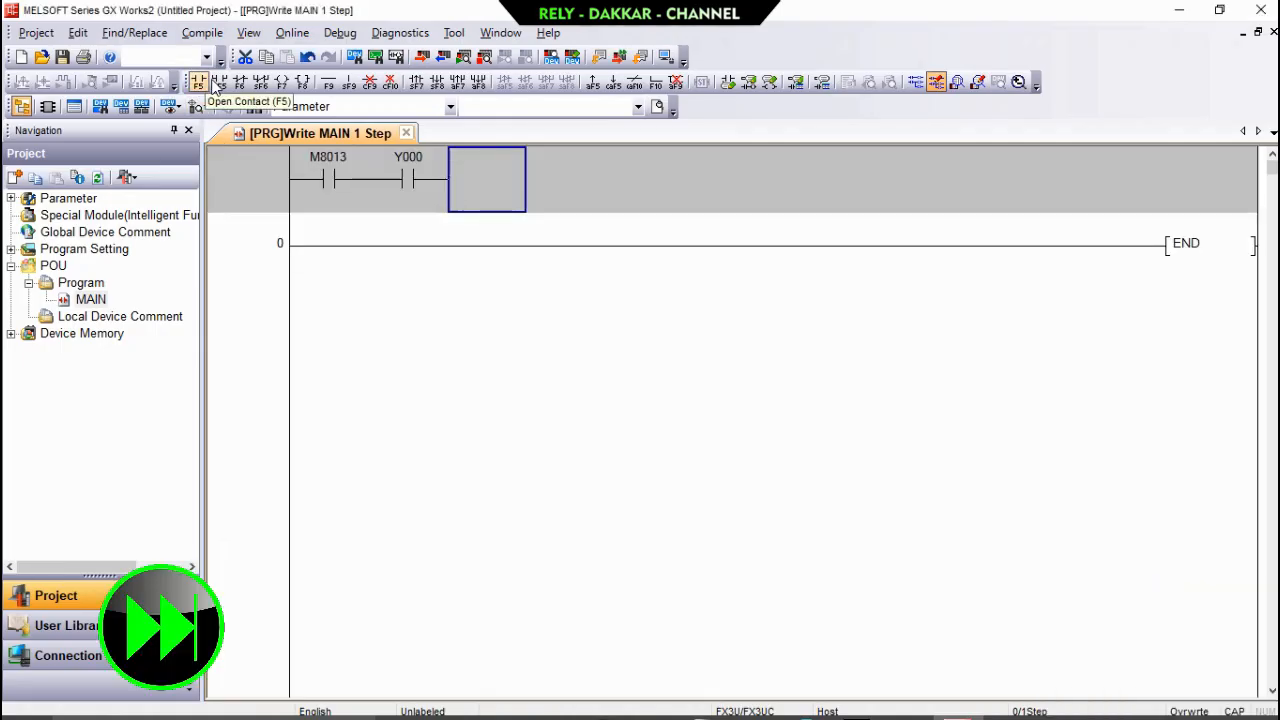
Complete the first rung with a closed contact Y1 after Y000 and an INCP C0 instruction.
click(240, 82)
text(Y1)
key(Return)
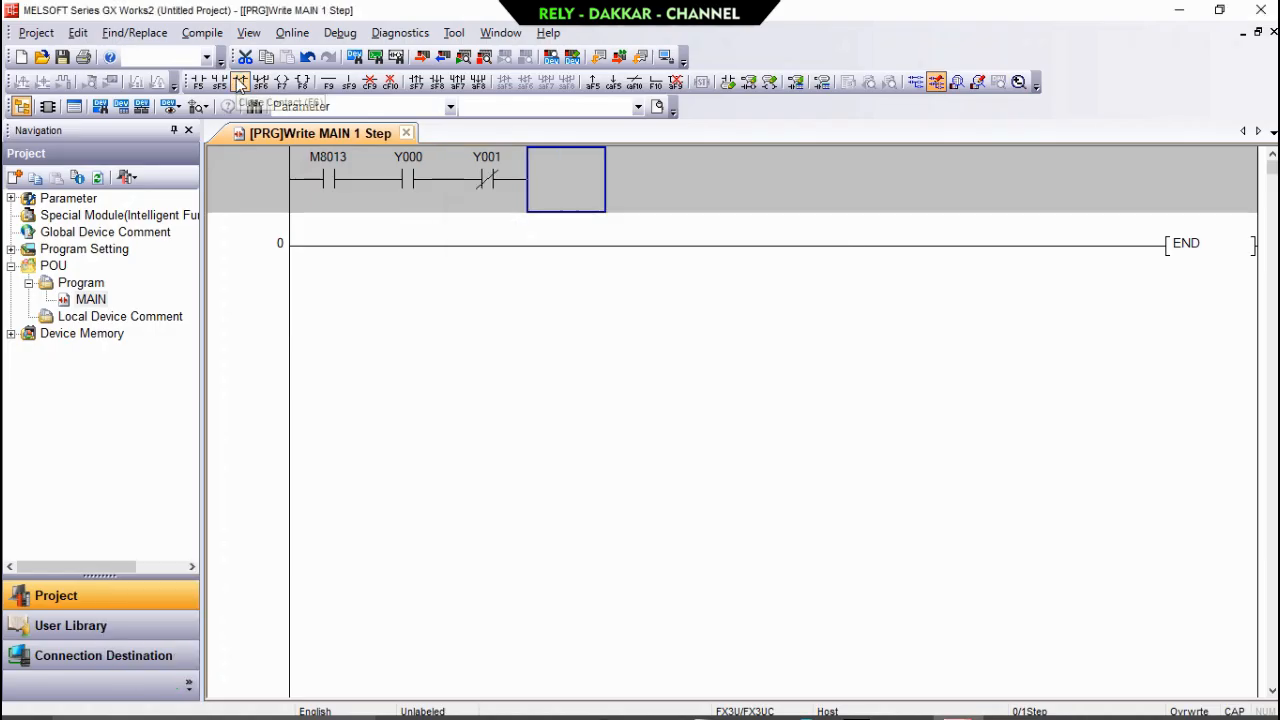
click(302, 82)
text(INCP C0)
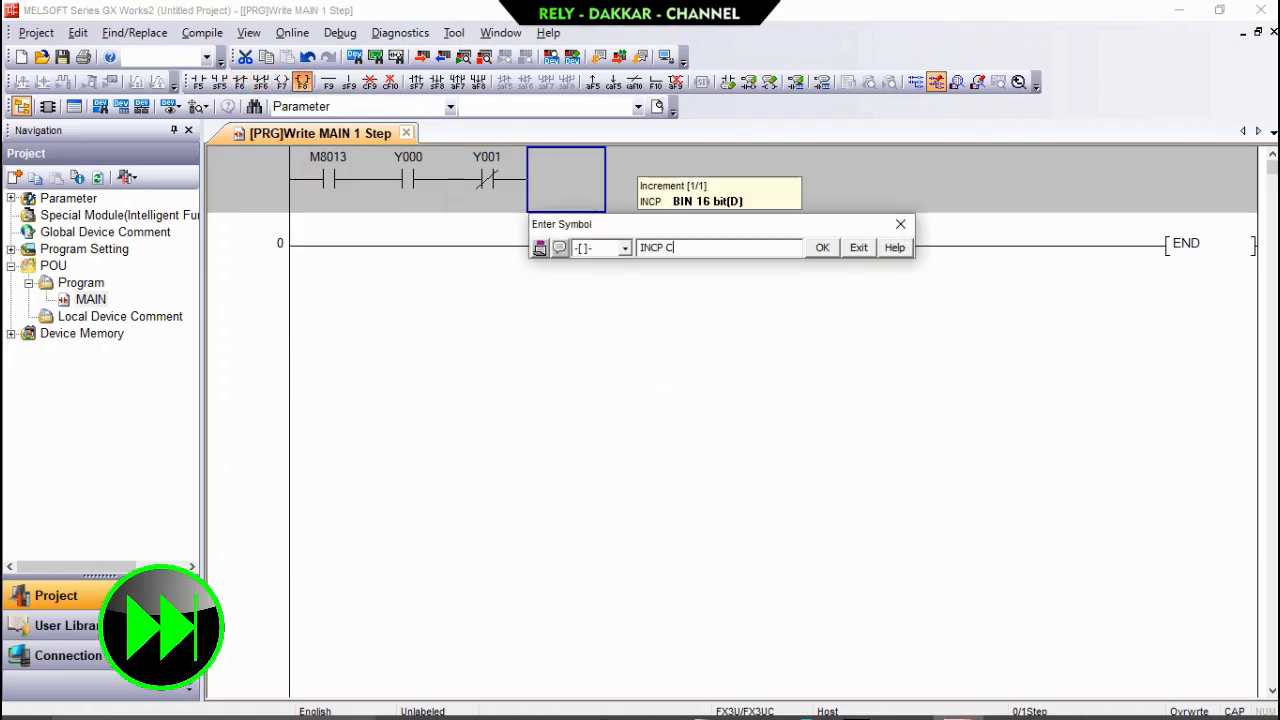
key(Return)
Branch down one row between M8013 and Y000 with a vertical line and place an open contact Y001 on the branch.
click(385, 190)
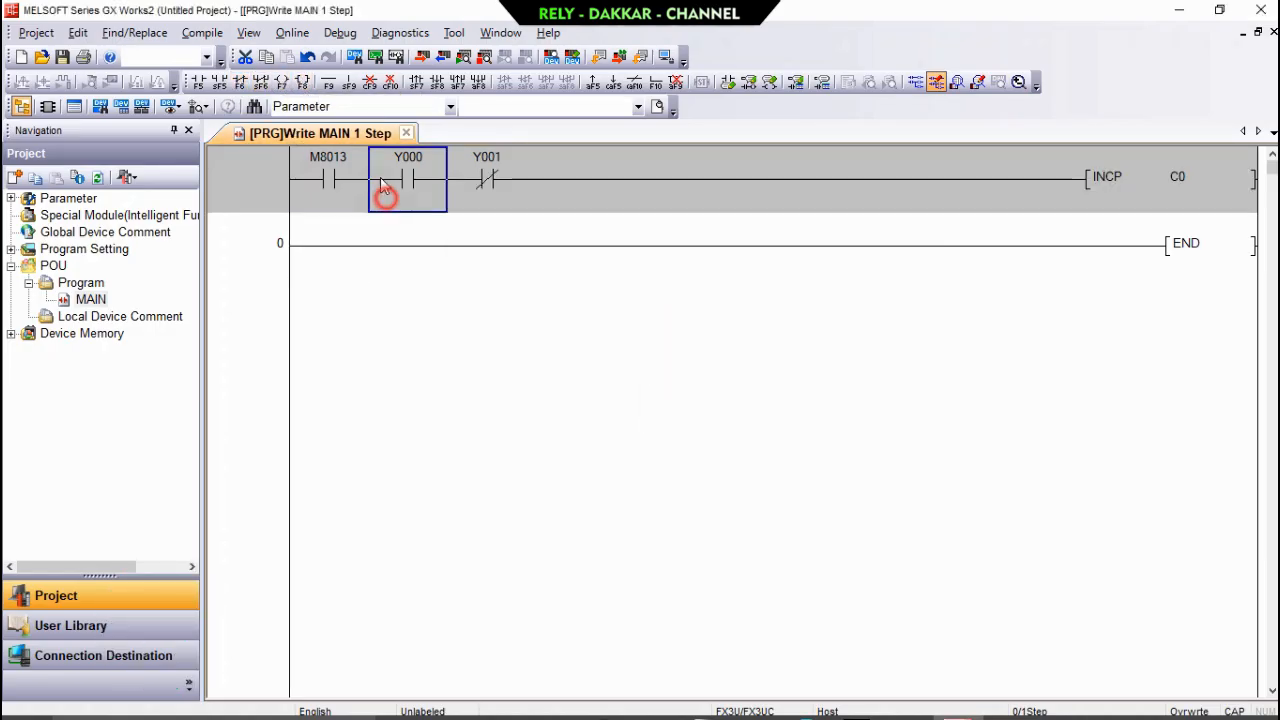
click(349, 82)
click(482, 247)
click(424, 262)
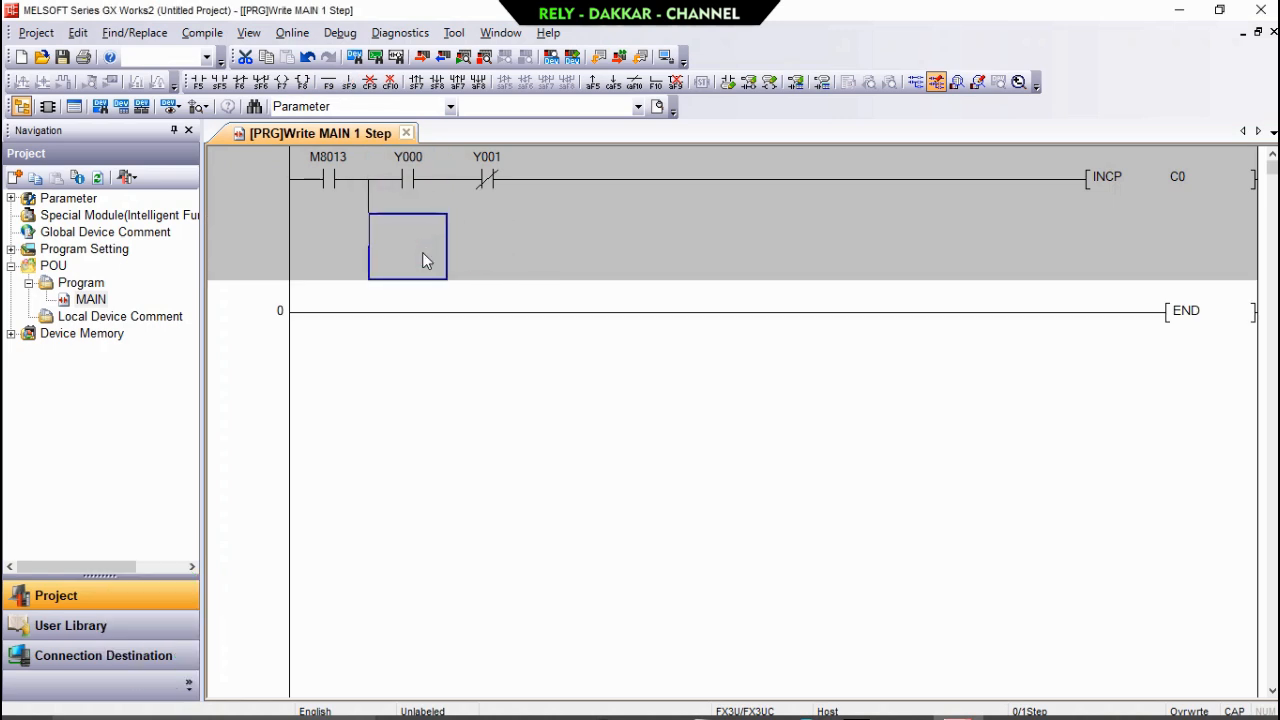
click(198, 82)
text(Y001)
key(Return)
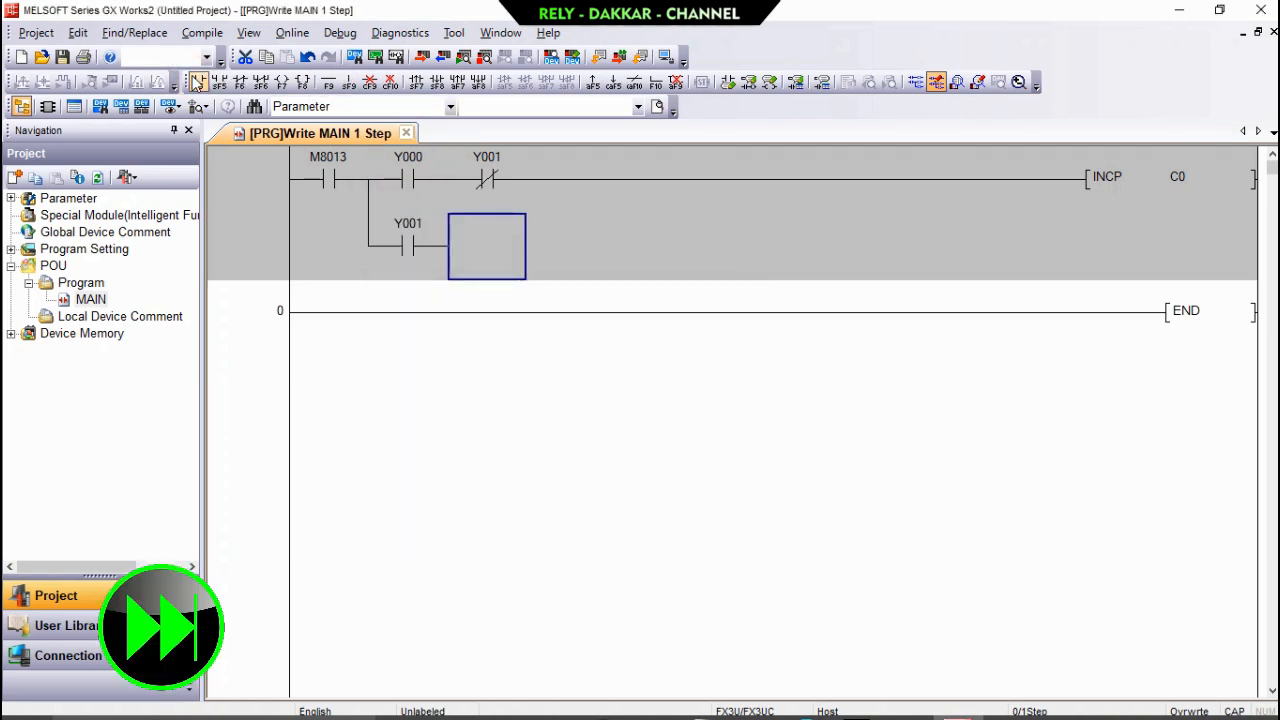
Finish the Y001 branch with a closed contact Y000 and a DECP C0 instruction.
click(240, 82)
text(Y000)
key(Return)
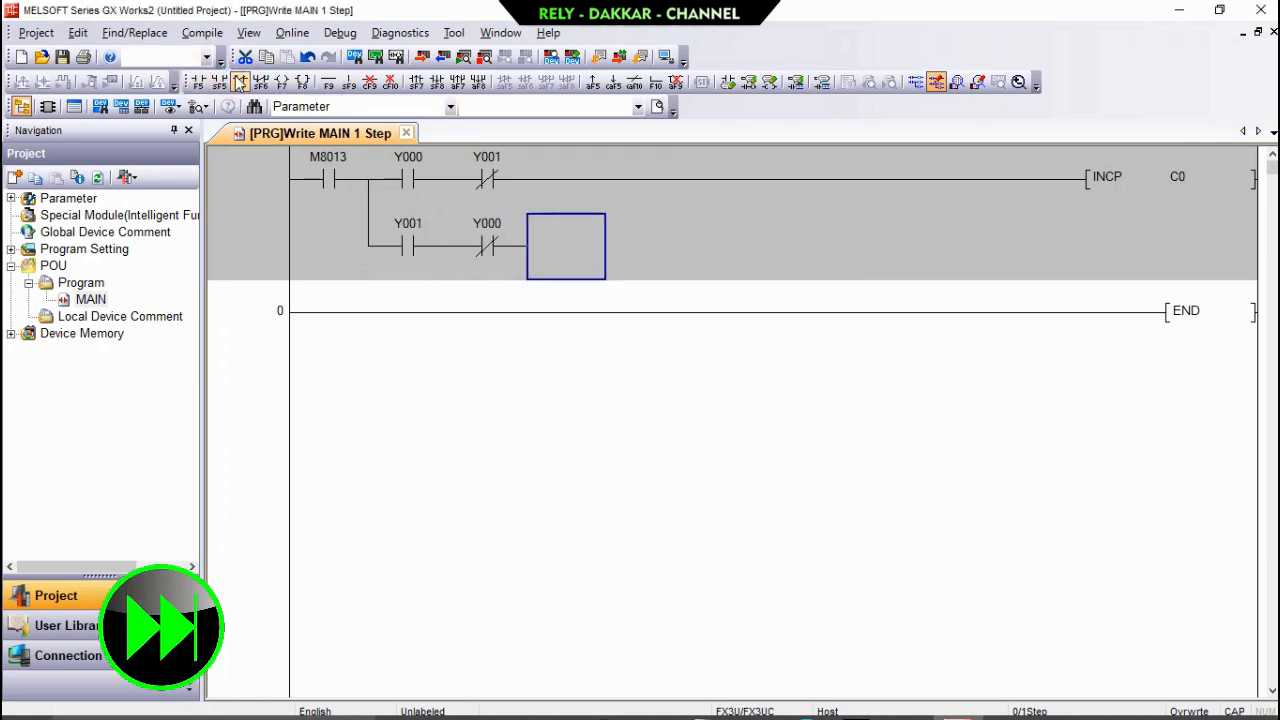
click(303, 82)
text(DECP C0)
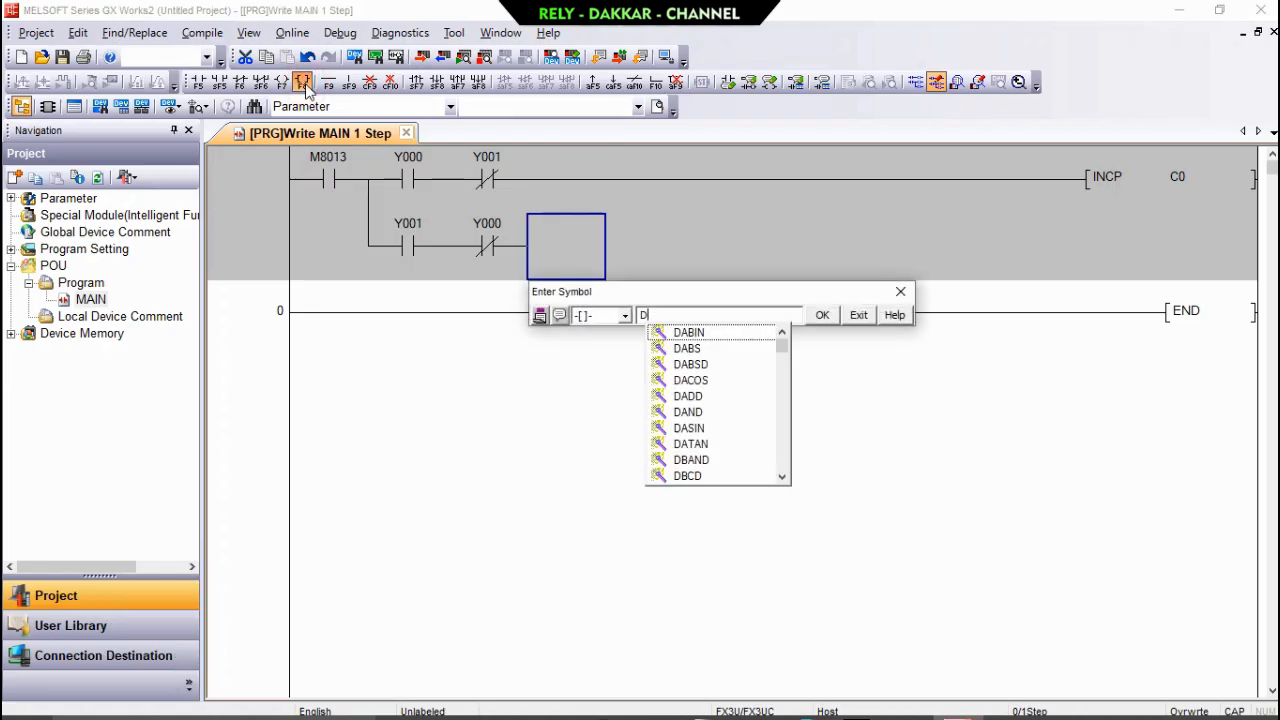
key(Return)
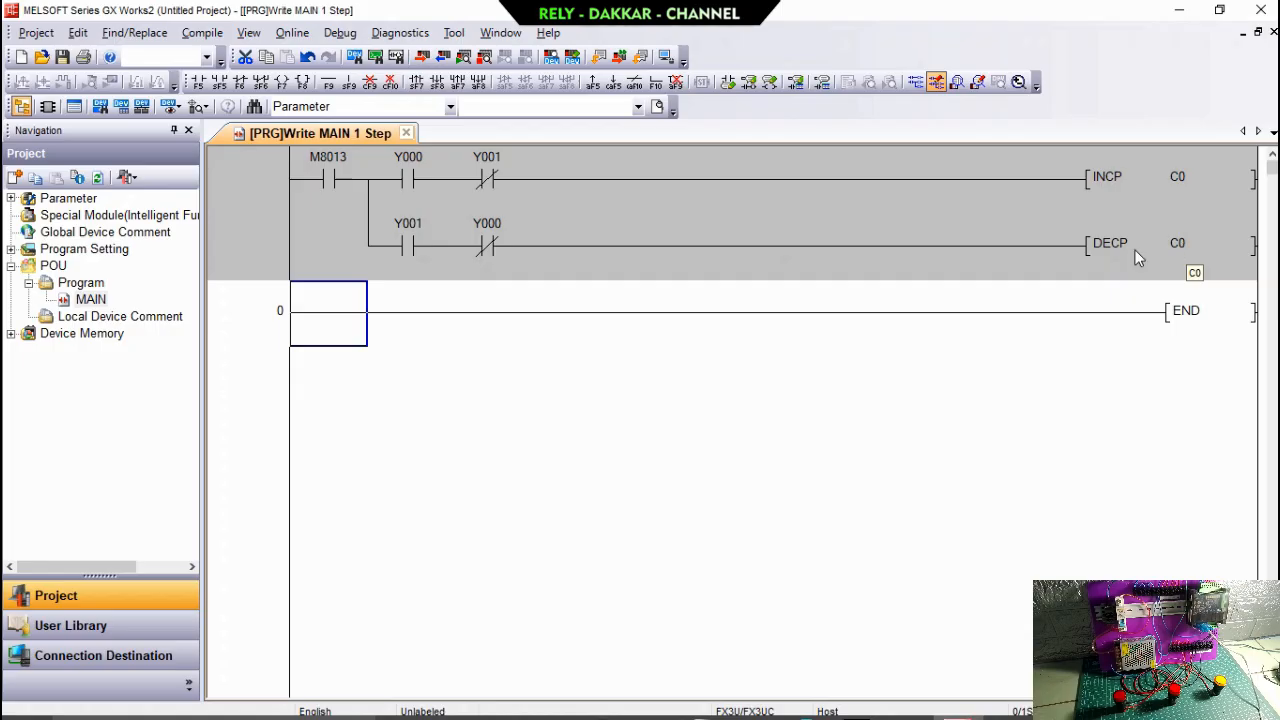
Add a rung with open contact M8000, the comparison > D0 D10 and an output coil Y2.
click(303, 84)
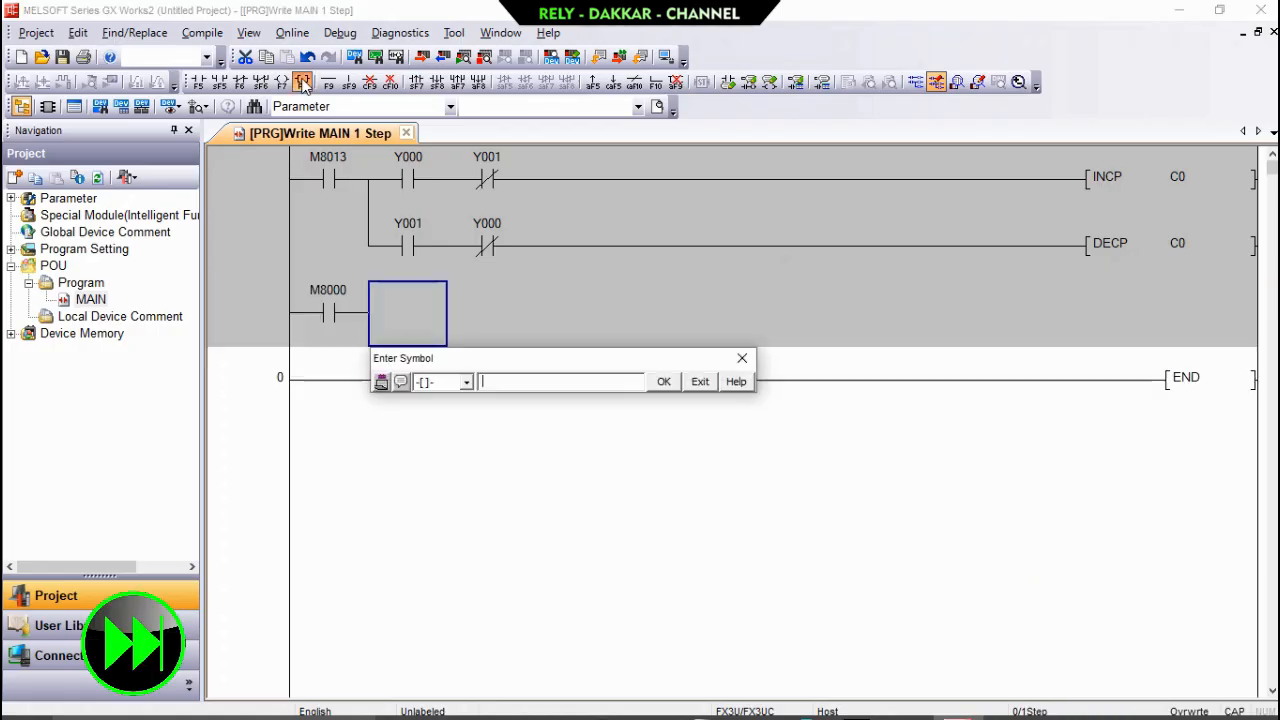
text(> D0 D10)
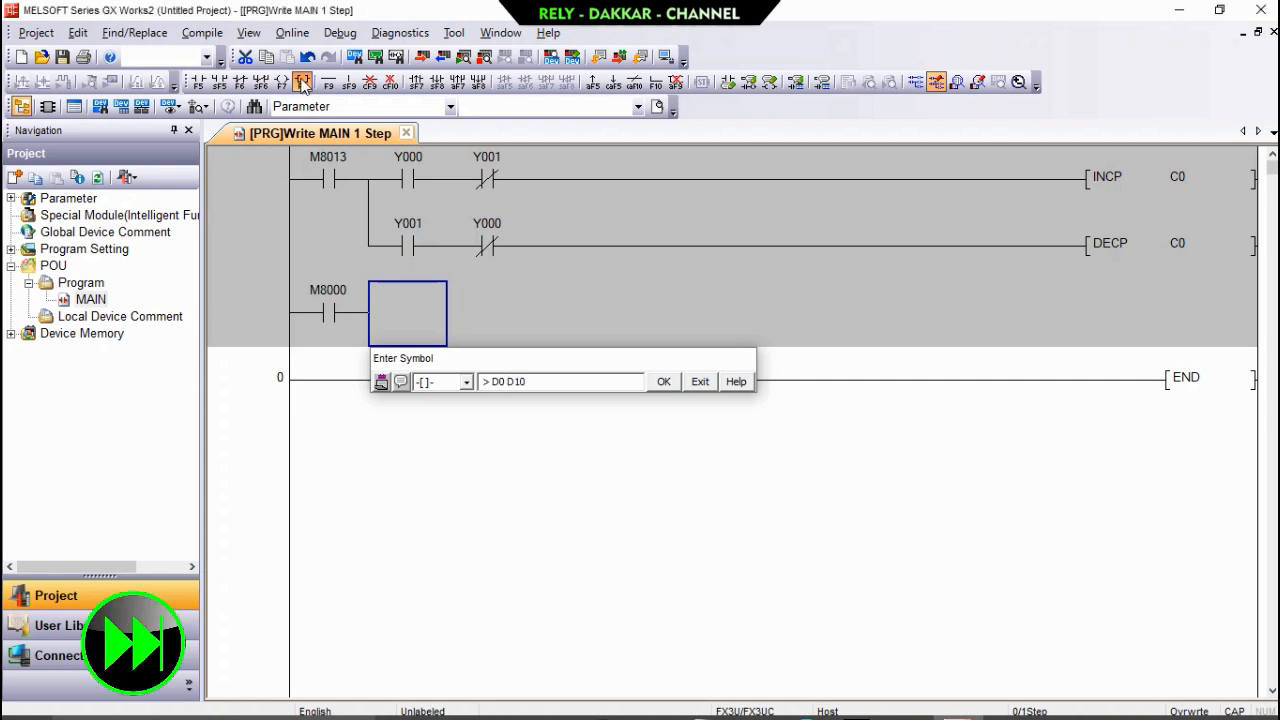
key(Return)
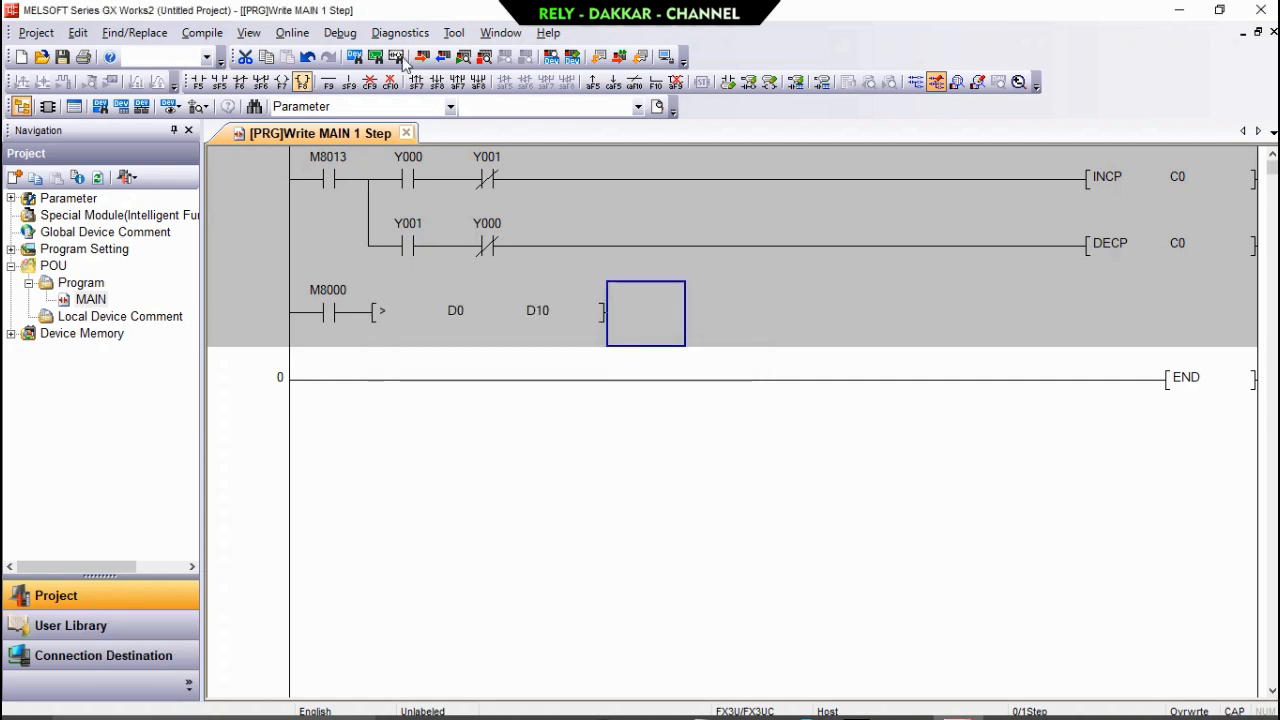
click(285, 82)
text(Y2)
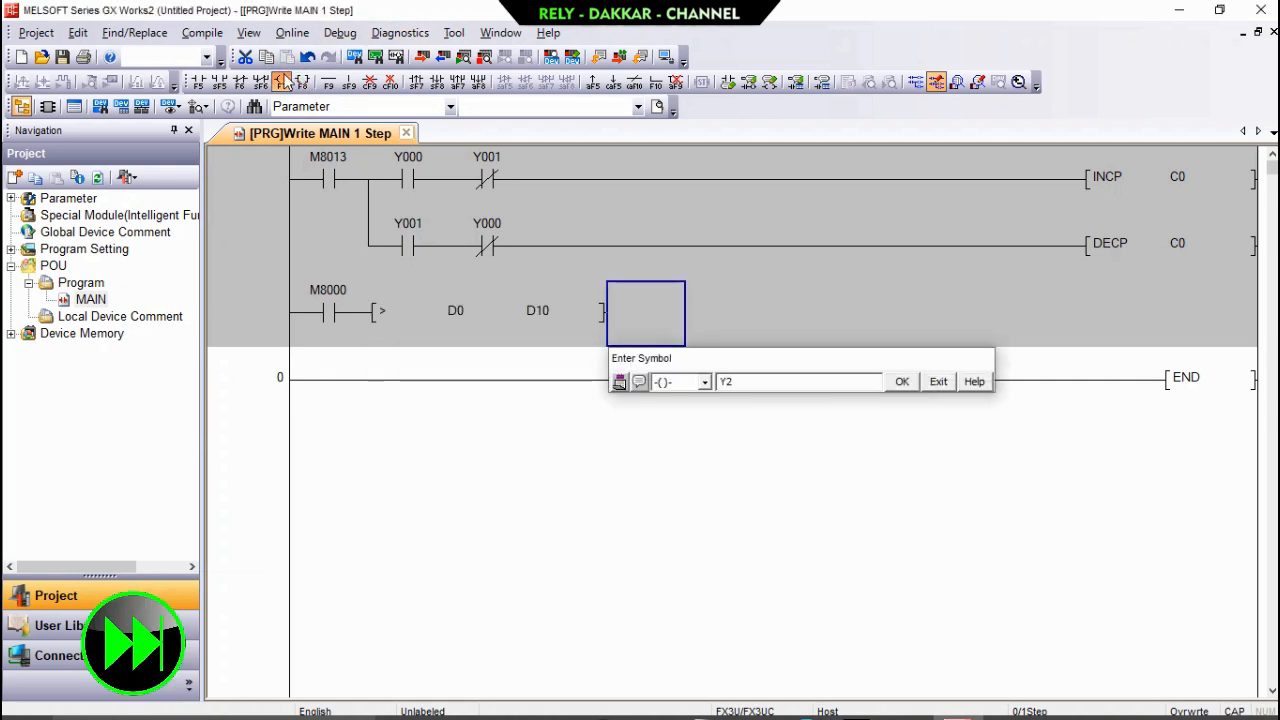
key(Return)
click(522, 303)
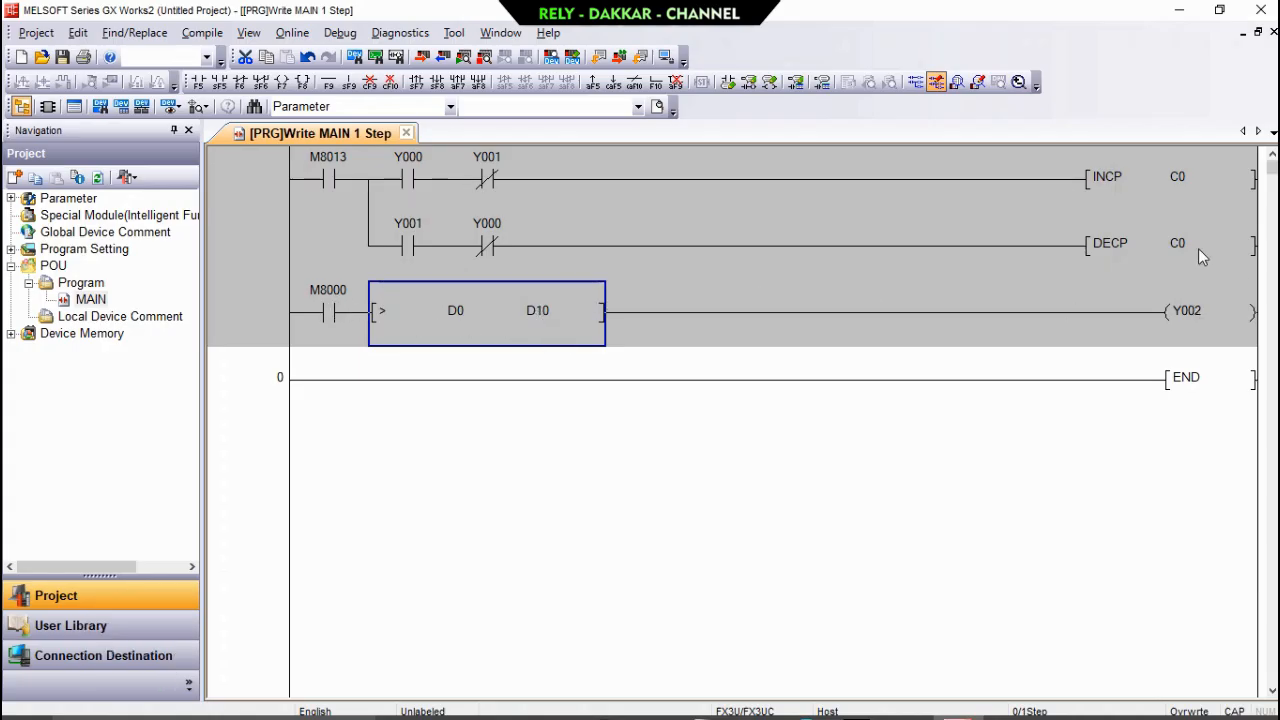
click(265, 273)
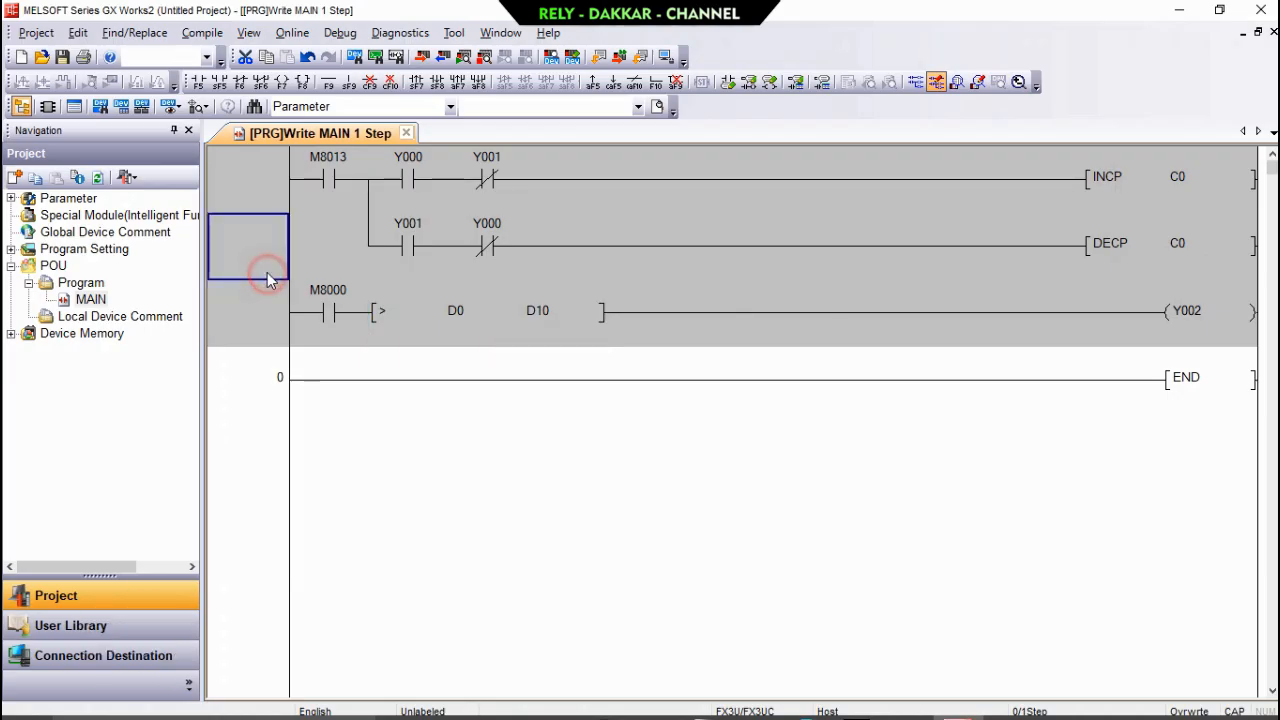
click(260, 283)
click(529, 306)
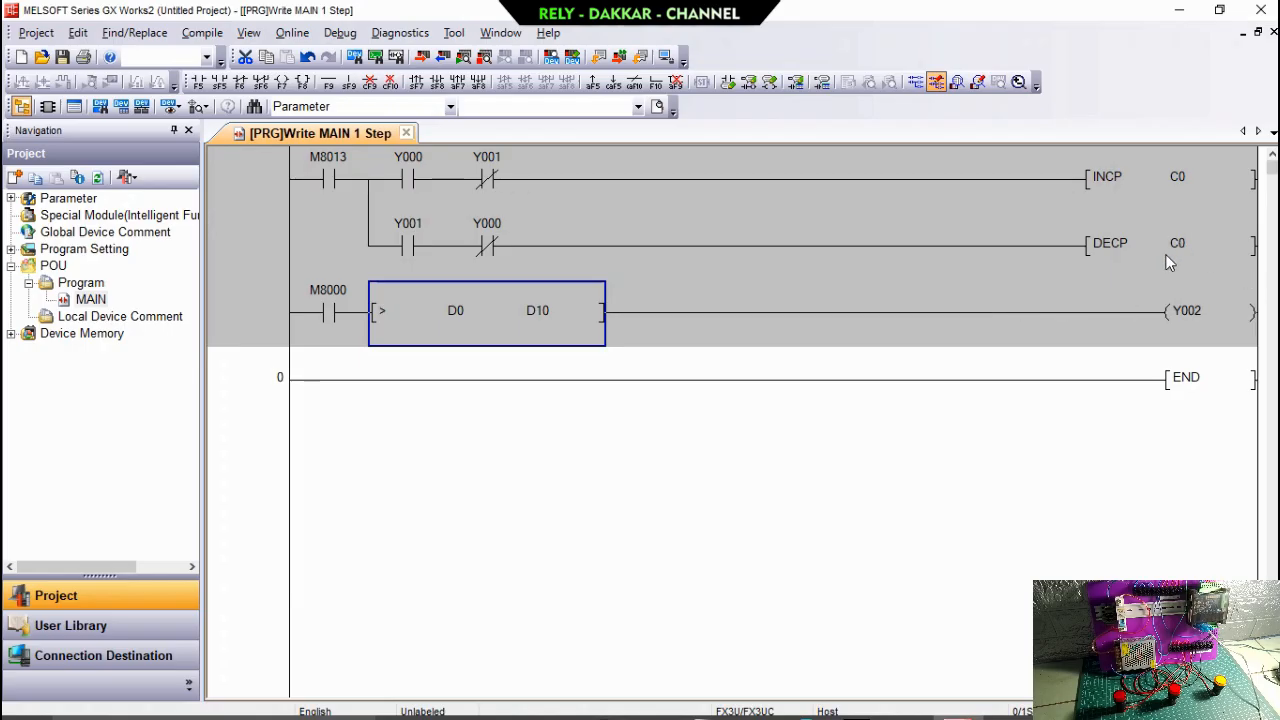
Insert an empty row above the M8000 comparison rung.
click(267, 272)
click(258, 286)
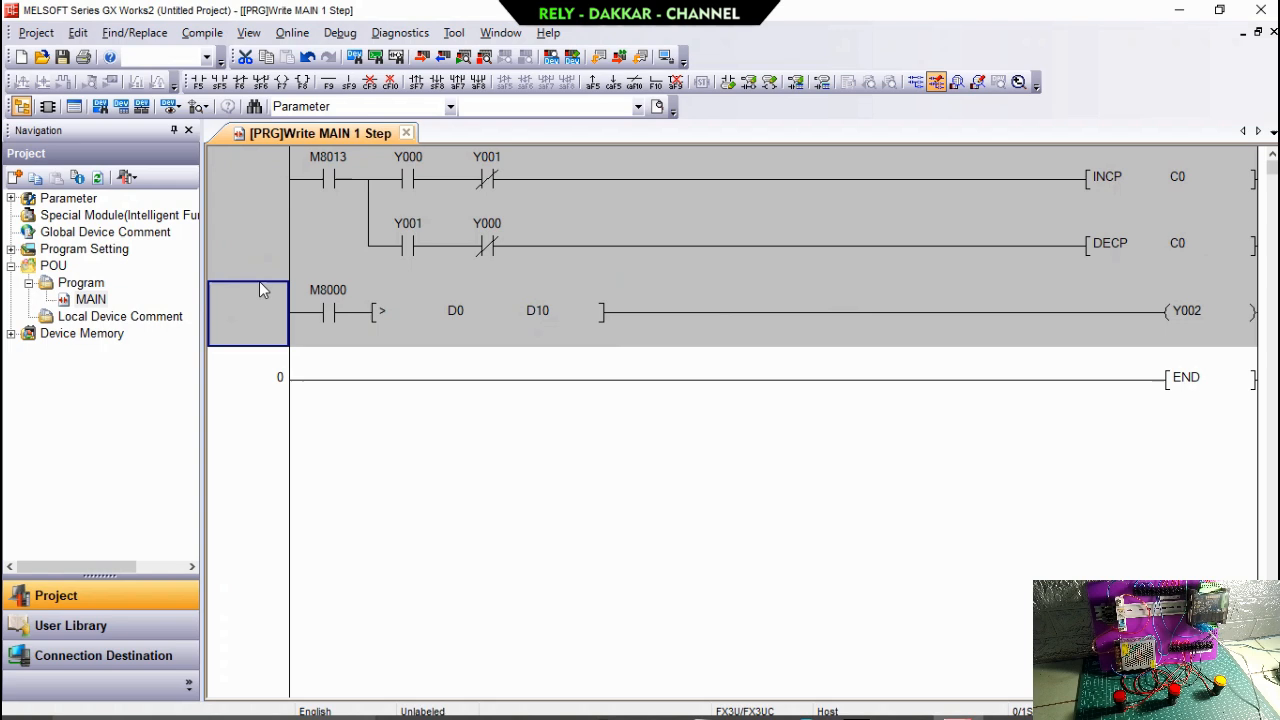
right_click(259, 284)
mouse_move(345, 466)
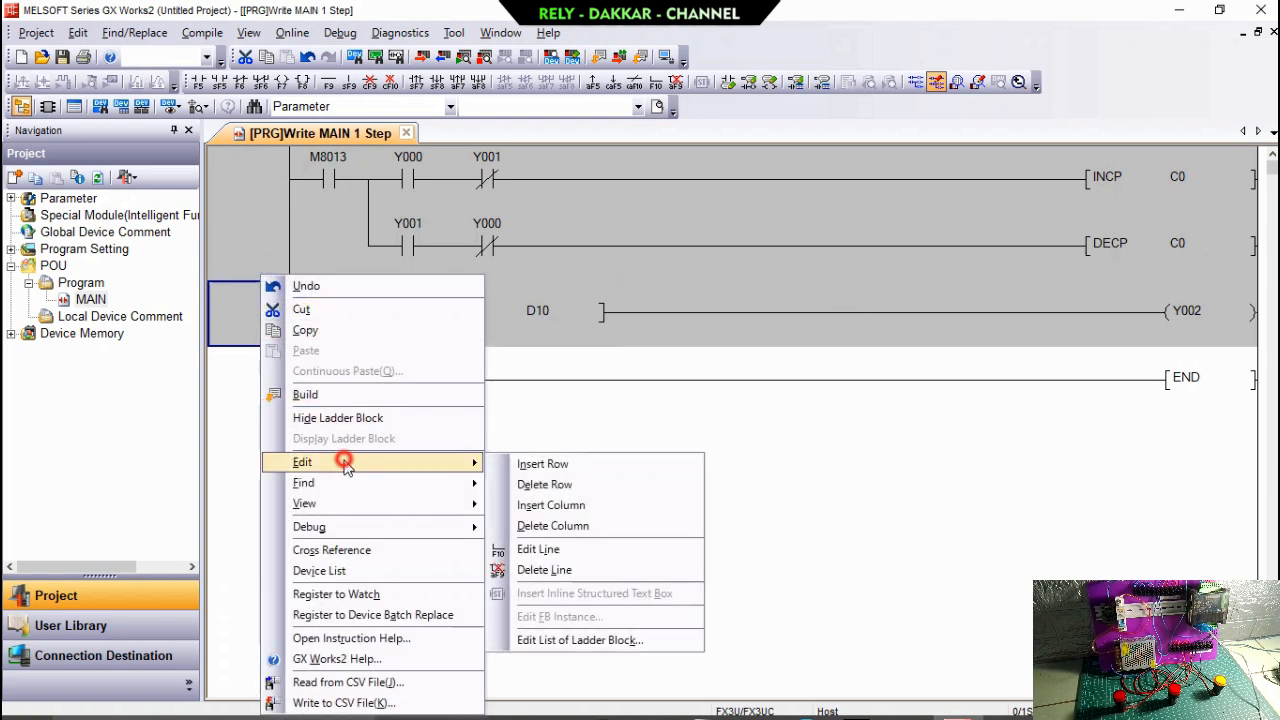
click(521, 462)
Extend the M8013 branch line down by 1 row into the empty row below the DECP branch.
click(386, 276)
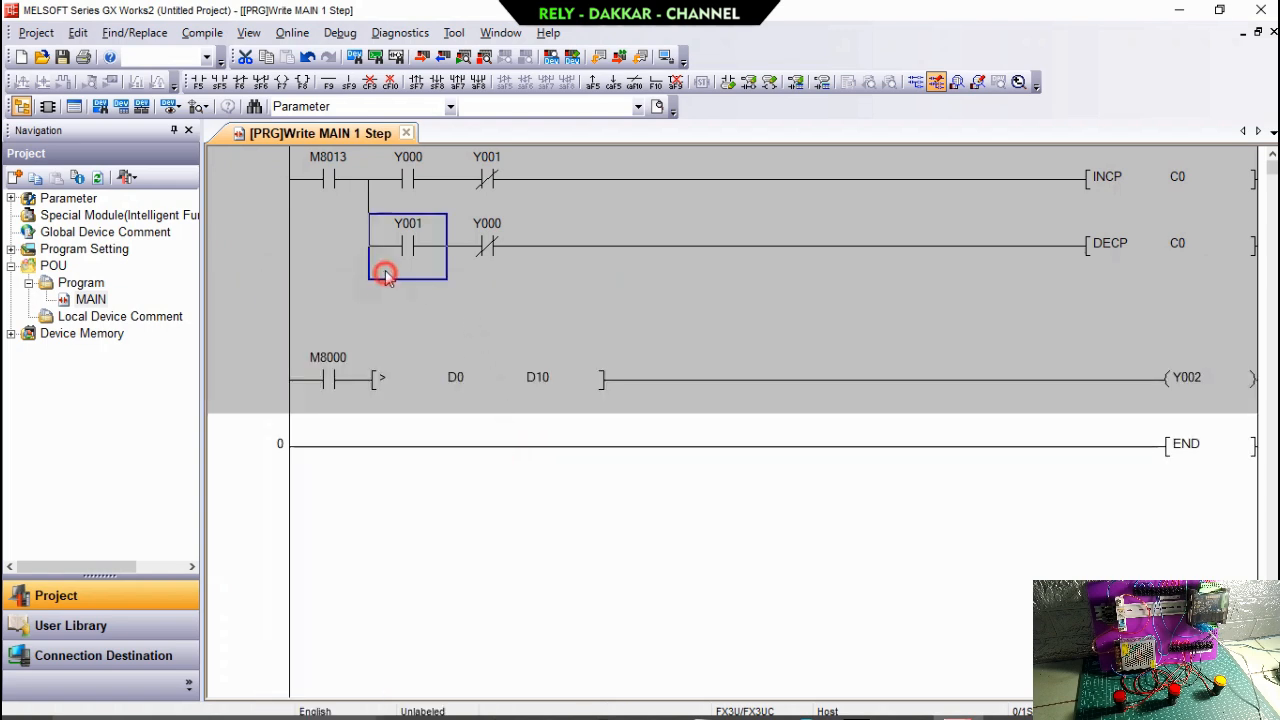
click(348, 82)
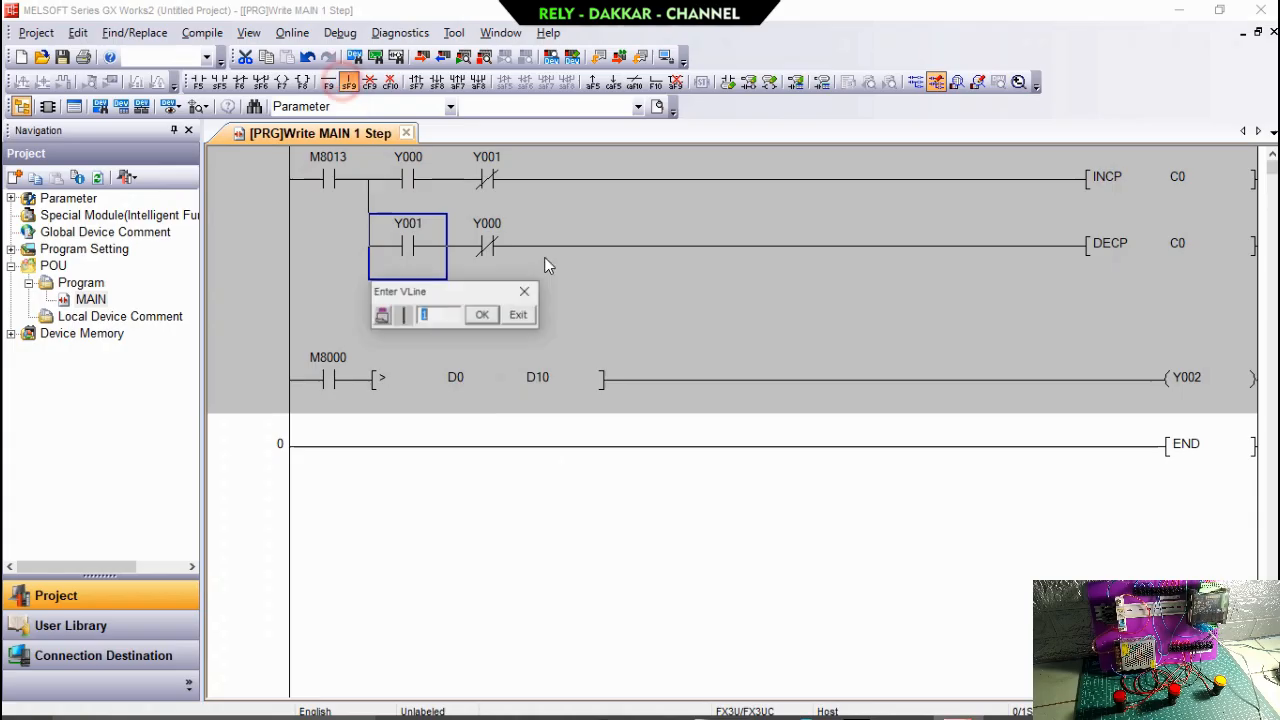
click(481, 315)
click(410, 316)
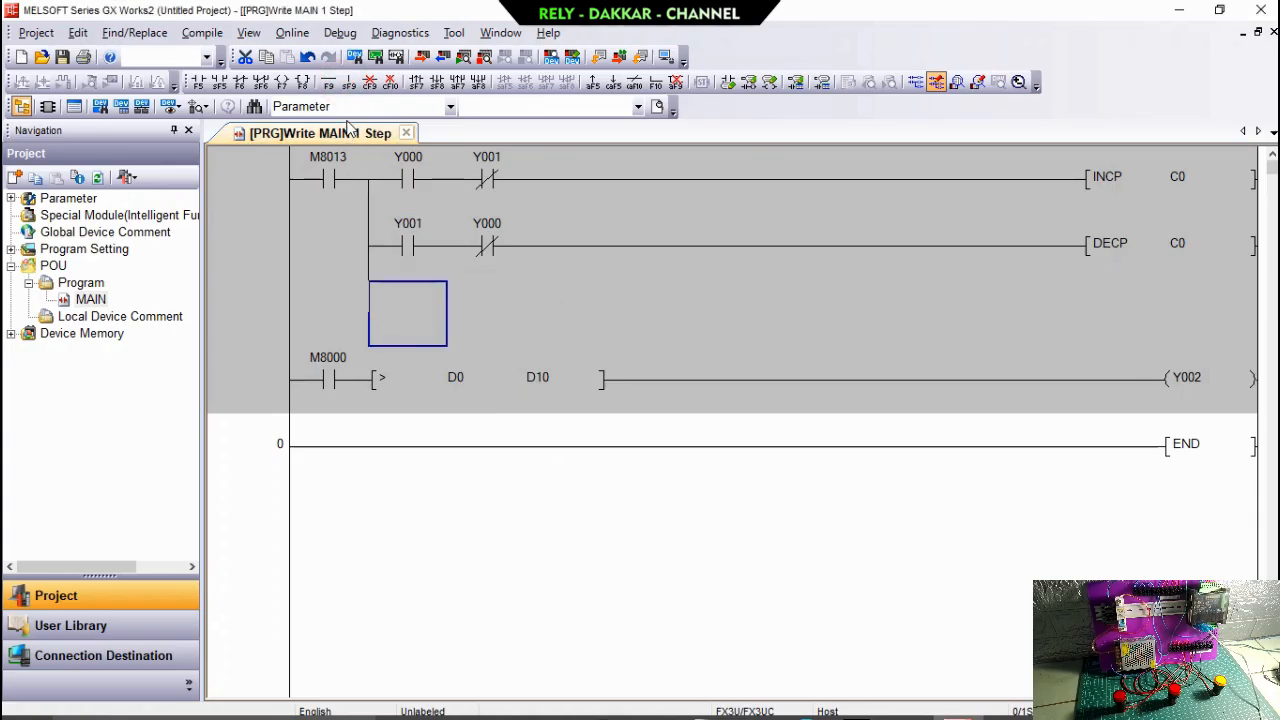
Add a MOV C0 D0 instruction on the third branch of the M8013 rung.
click(305, 81)
text(M)
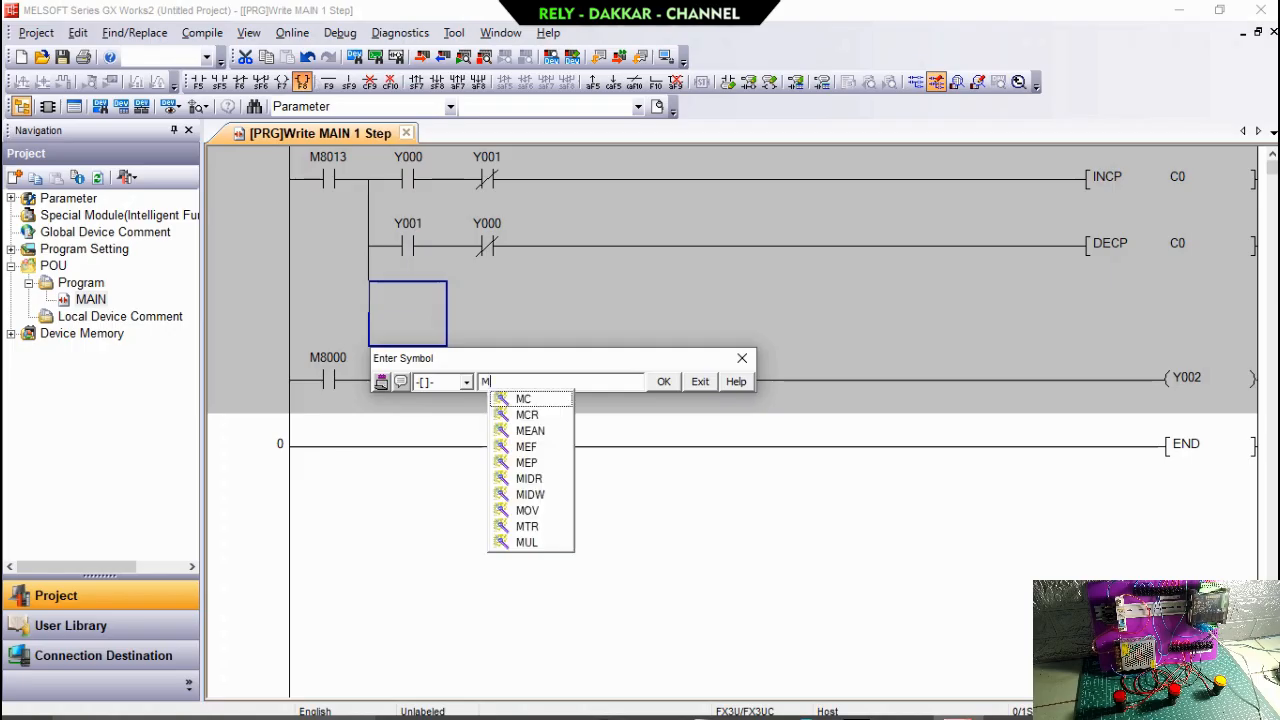
text(OV )
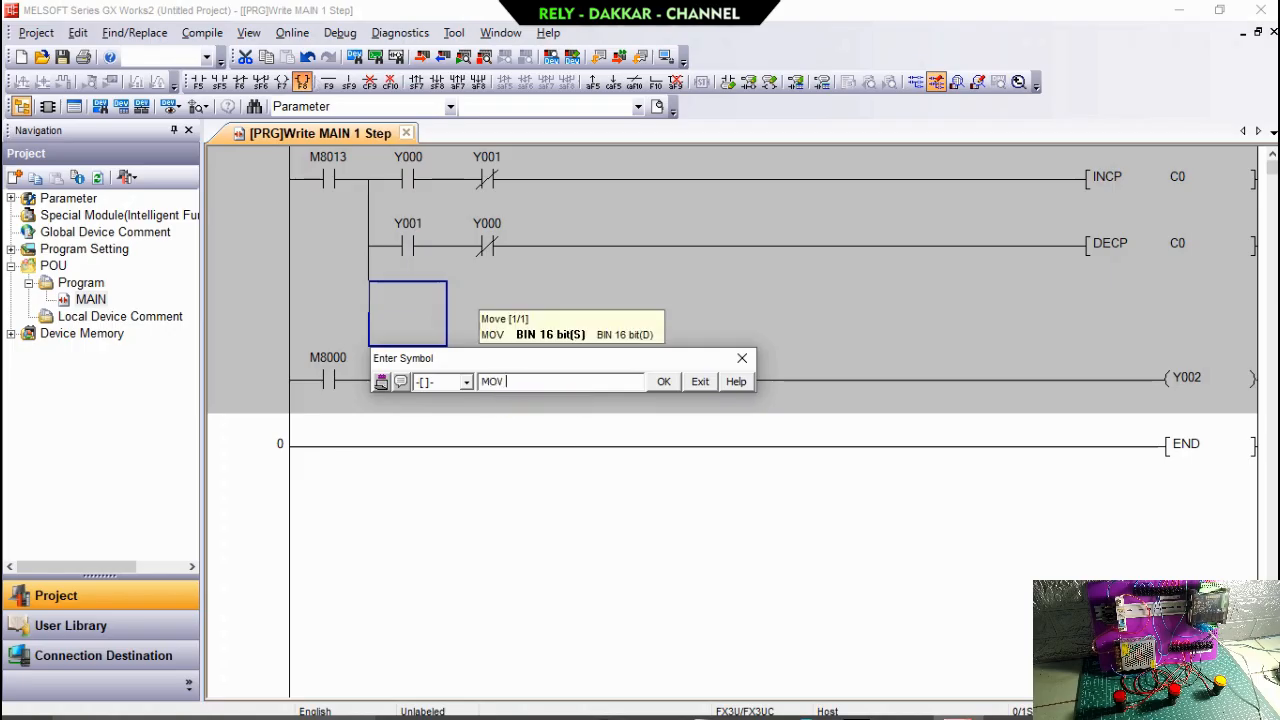
text(C0 D0)
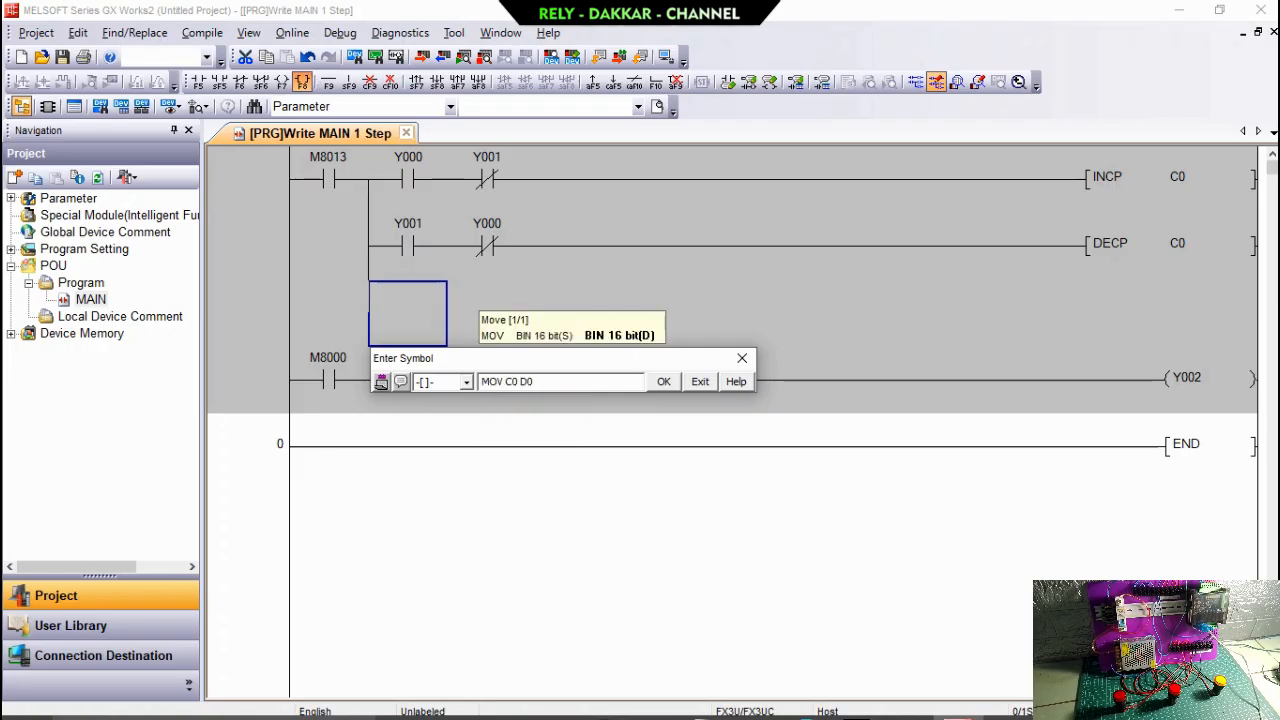
key(Return)
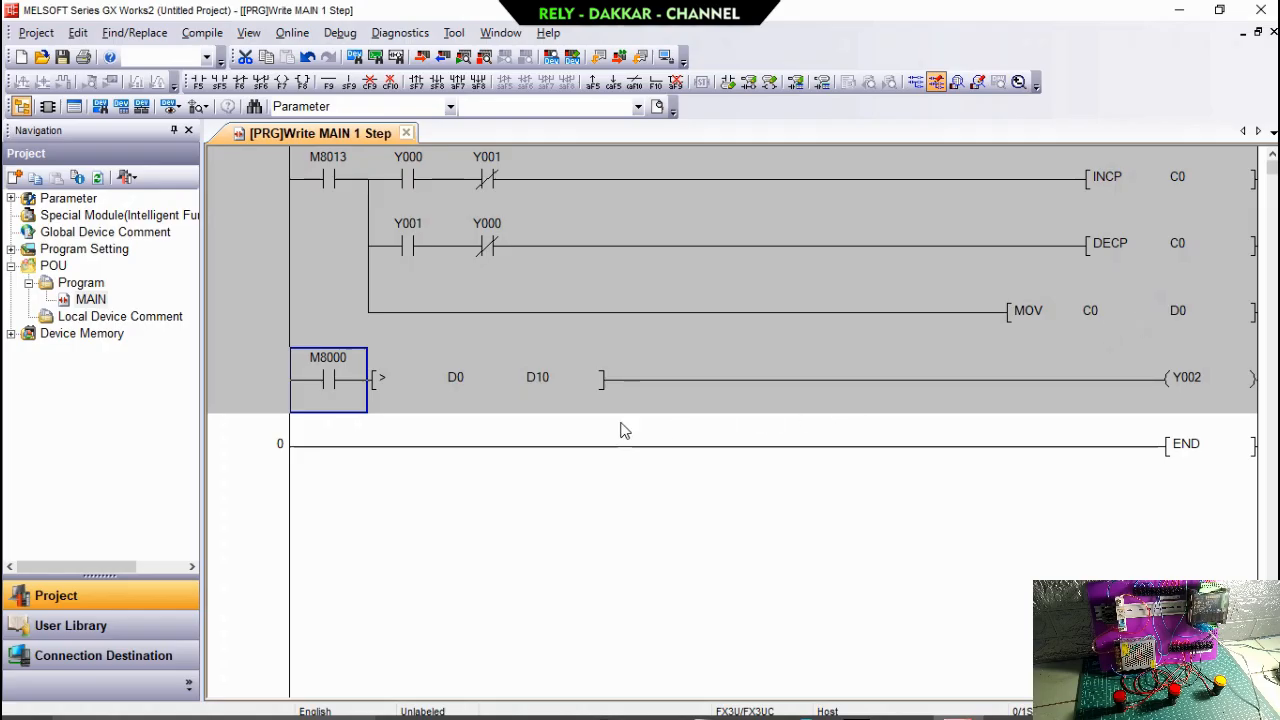
Add a rung above END with open contact M0, closed contact M1 and output coil Y0.
click(312, 435)
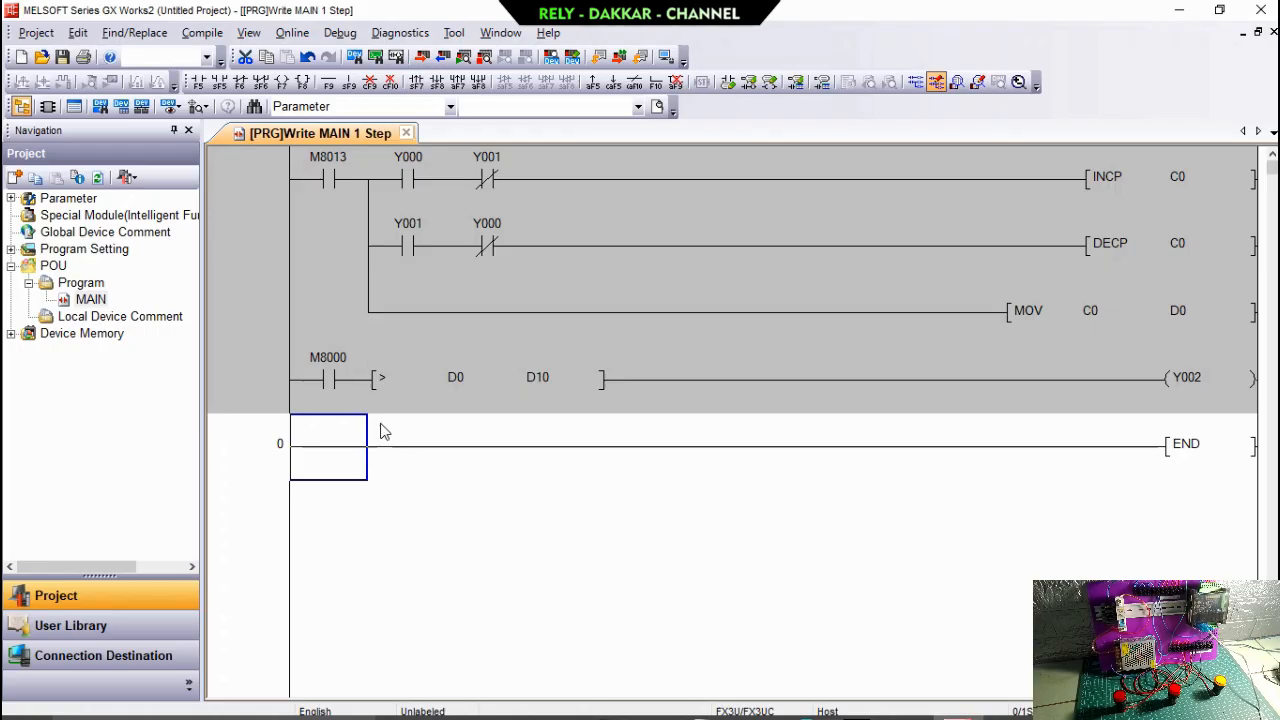
click(196, 81)
text(M0)
key(Return)
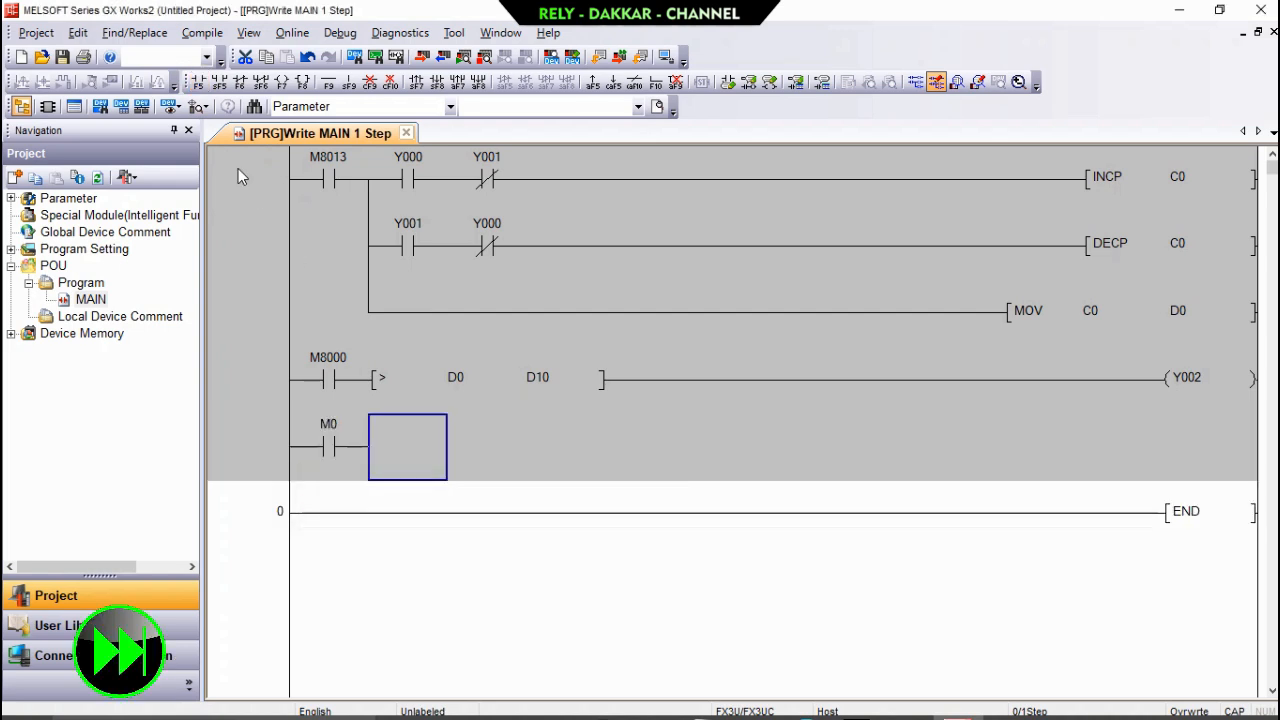
click(240, 82)
text(M1)
key(Return)
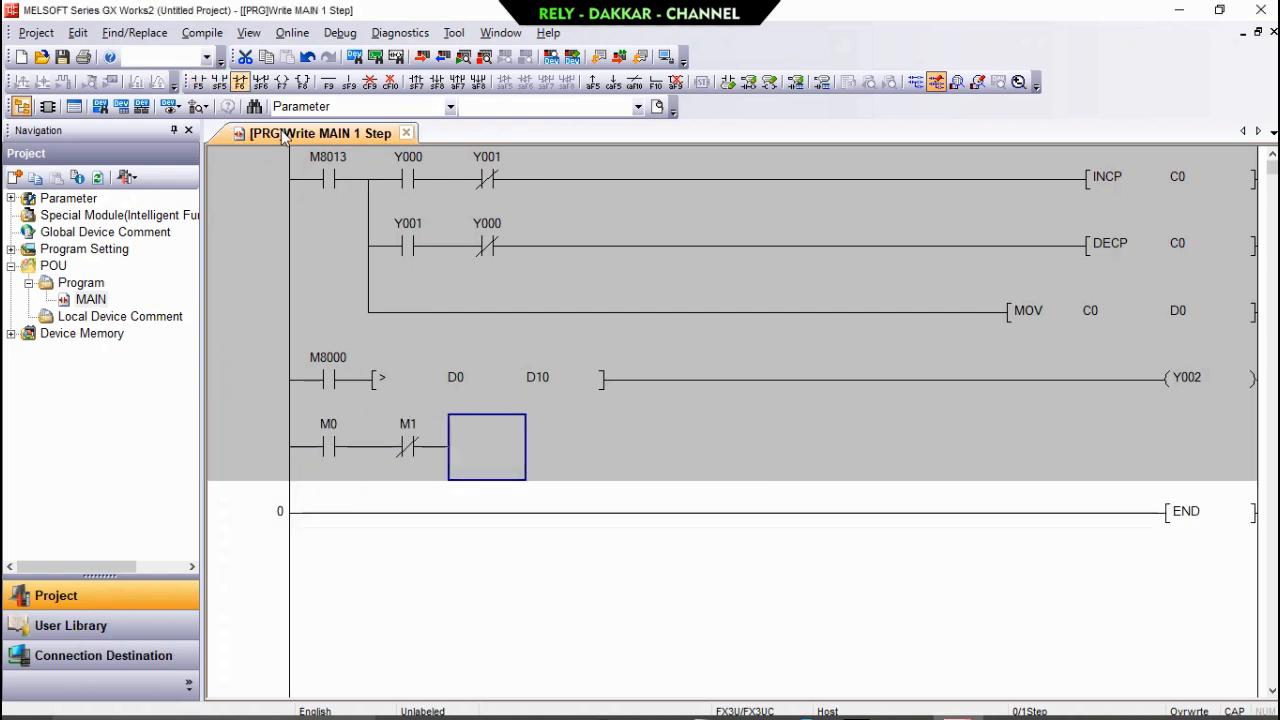
click(282, 83)
text(Y0)
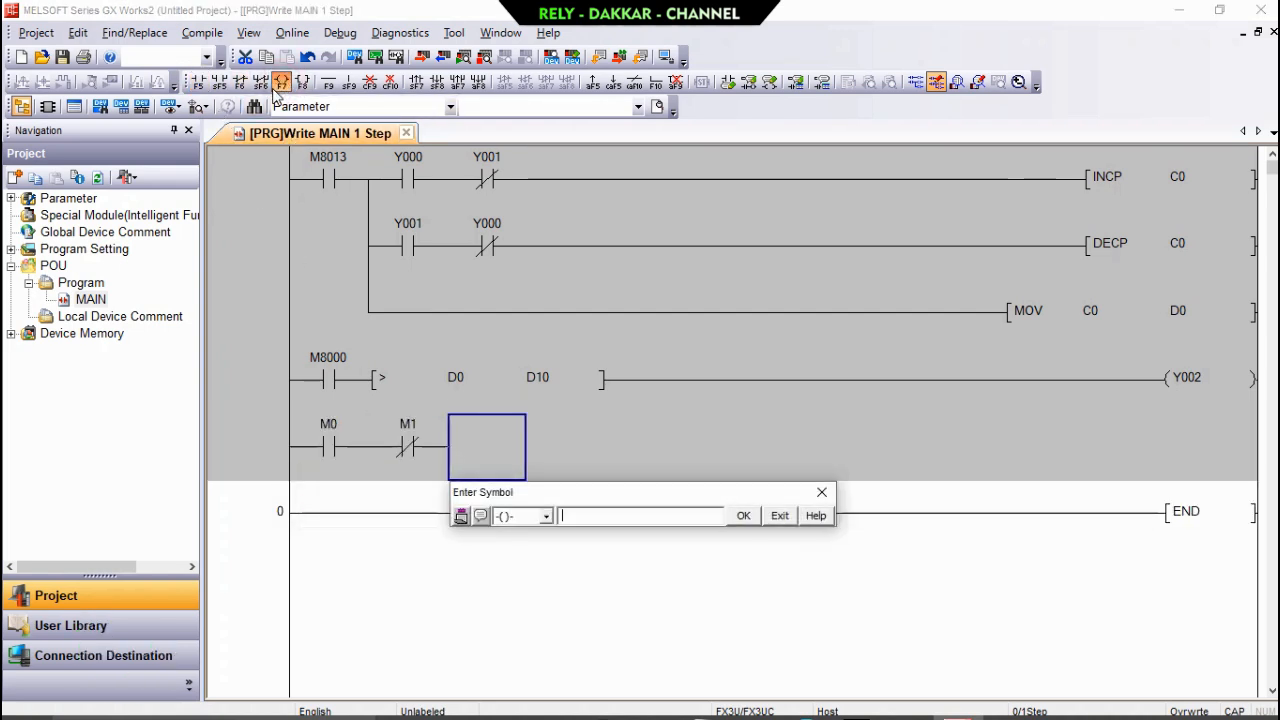
key(Return)
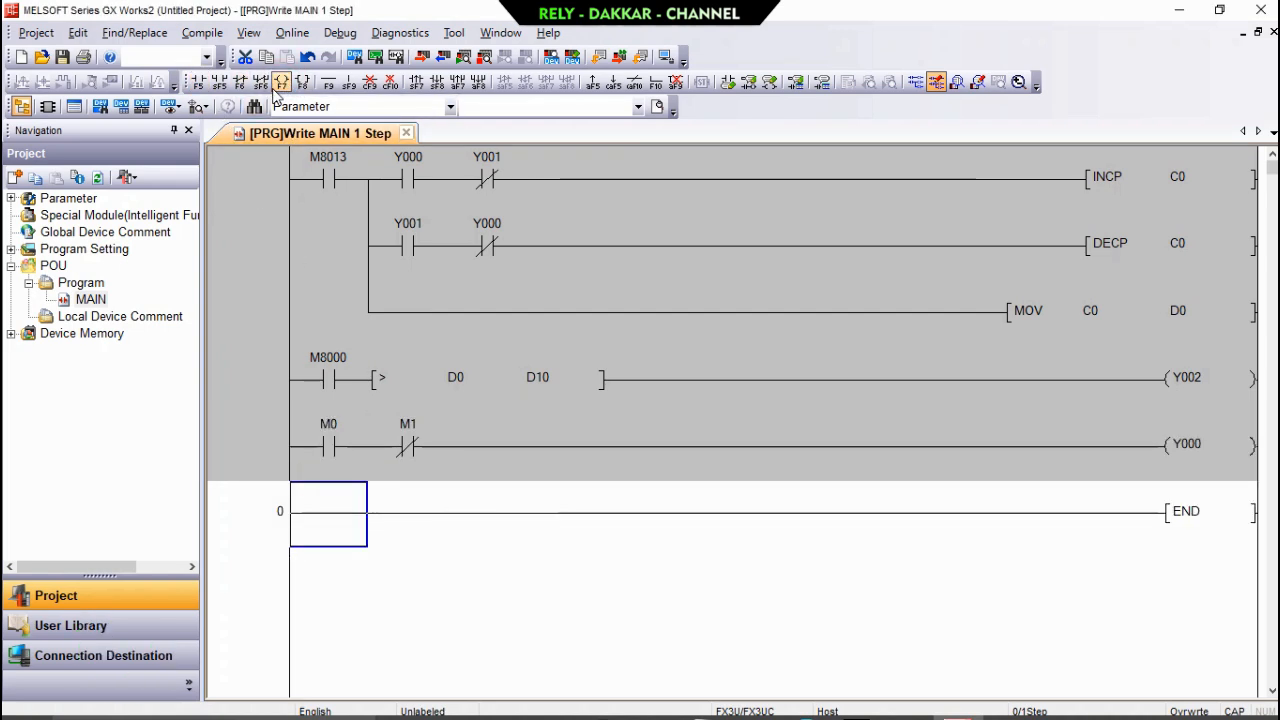
Latch the Y000 coil by joining a 1-row vertical line before M1 to an open contact Y0 parallel to M0.
click(386, 468)
click(349, 82)
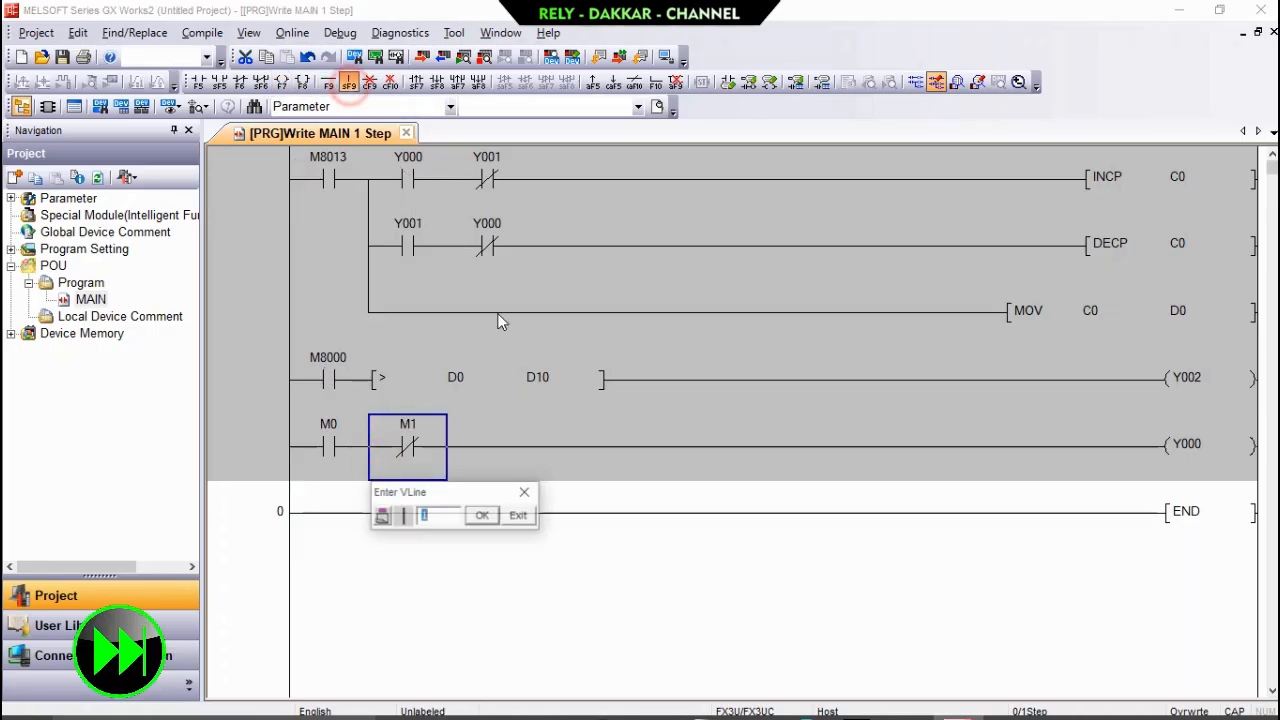
click(482, 515)
click(329, 494)
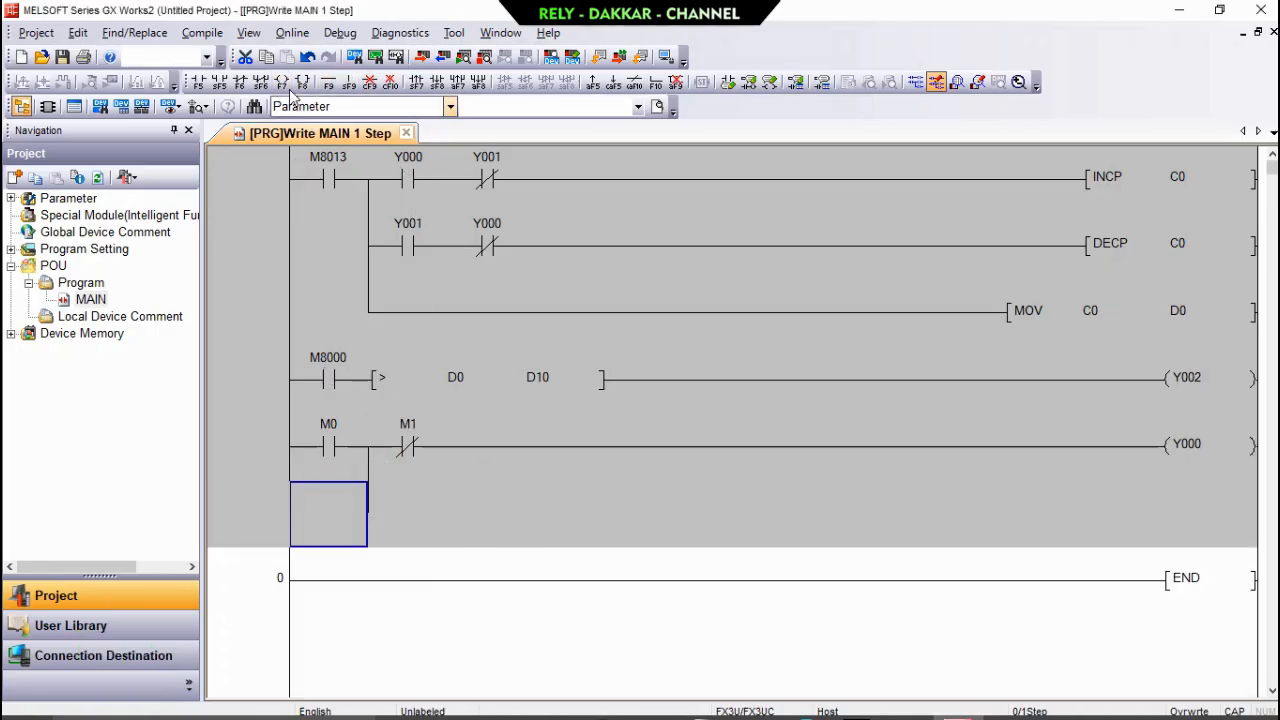
click(198, 82)
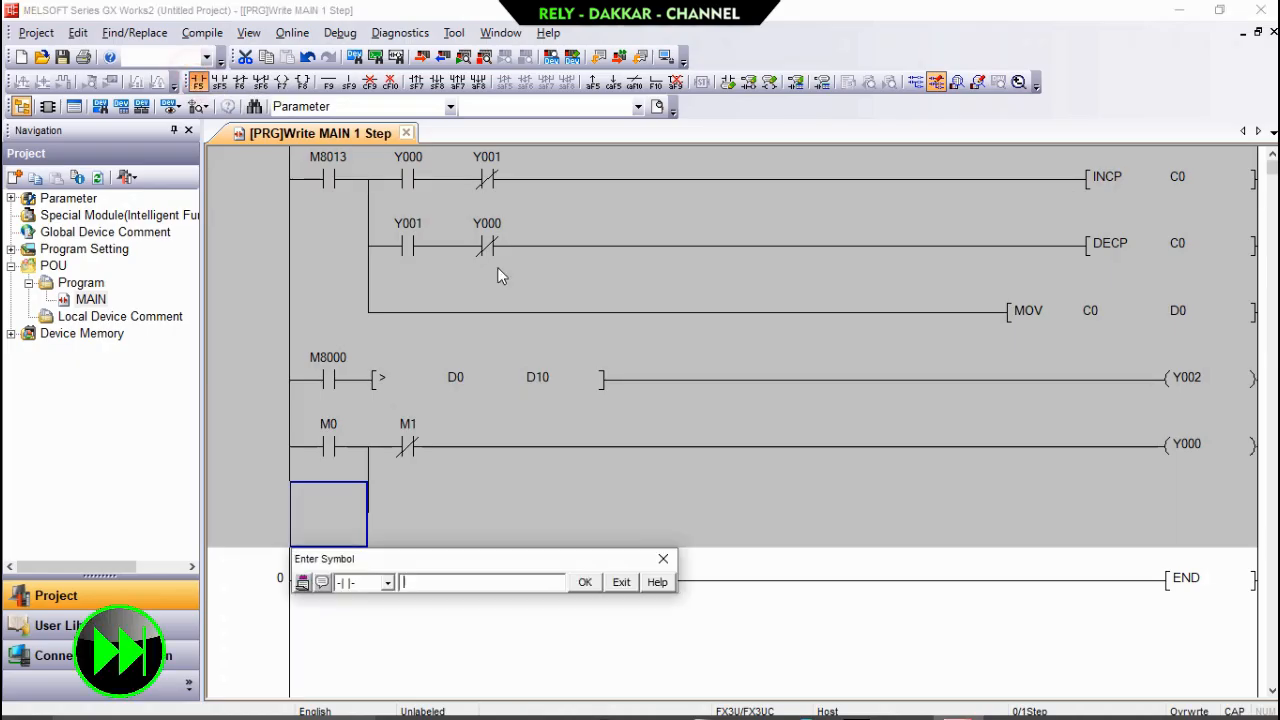
text(Y0)
key(Return)
Add a rung above END with open contact M2, closed contact M3 and output coil Y001, latched by an open contact Y001 parallel to M2.
click(325, 528)
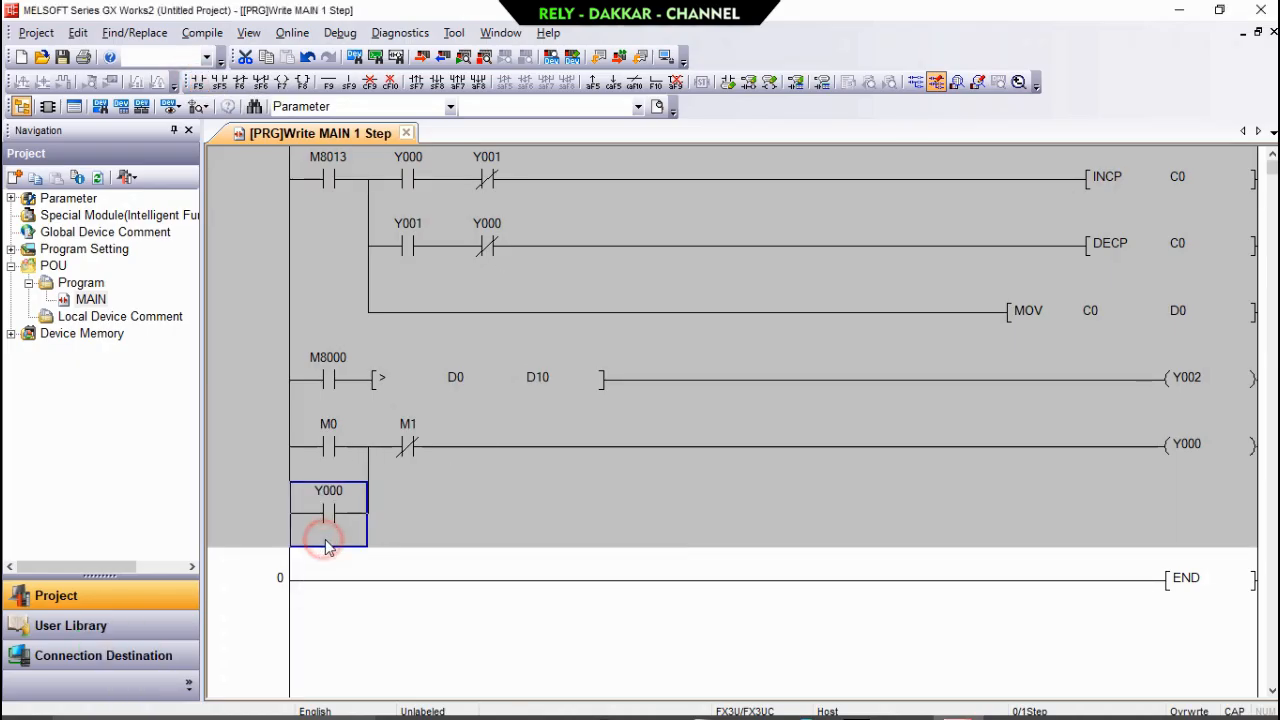
click(320, 562)
click(205, 84)
text(M2)
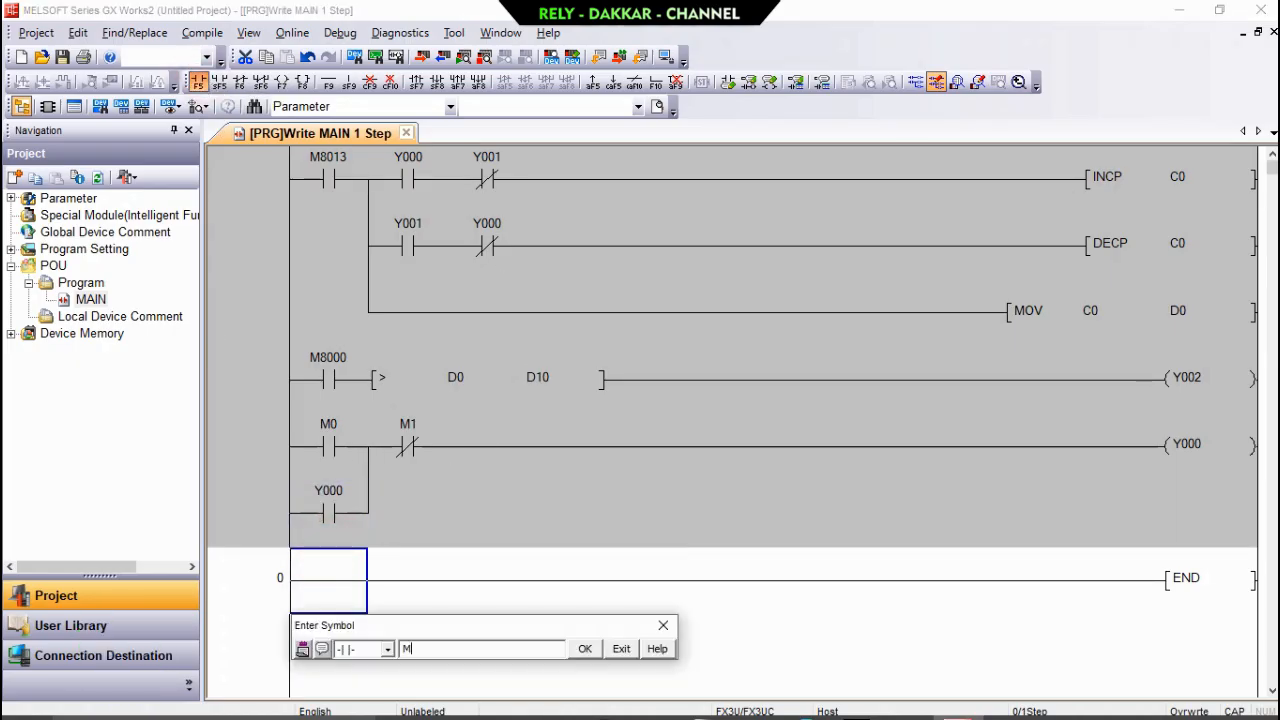
key(Return)
click(241, 84)
text(M3)
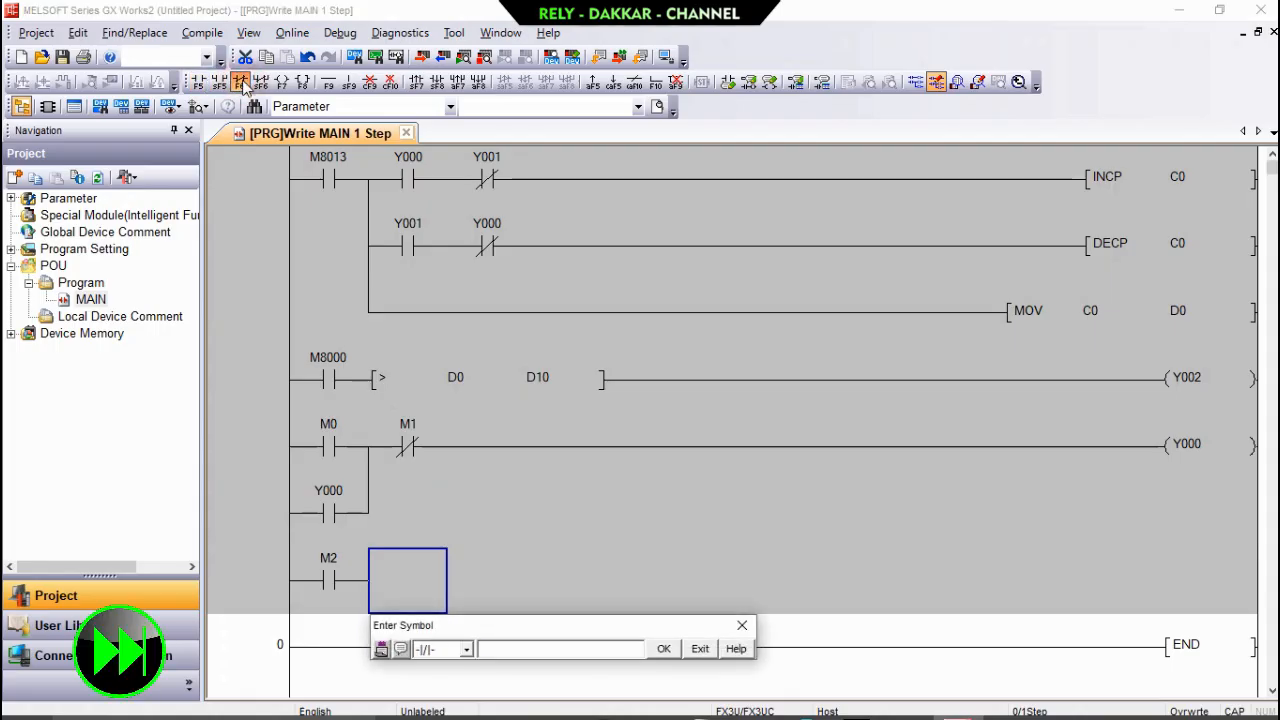
key(Return)
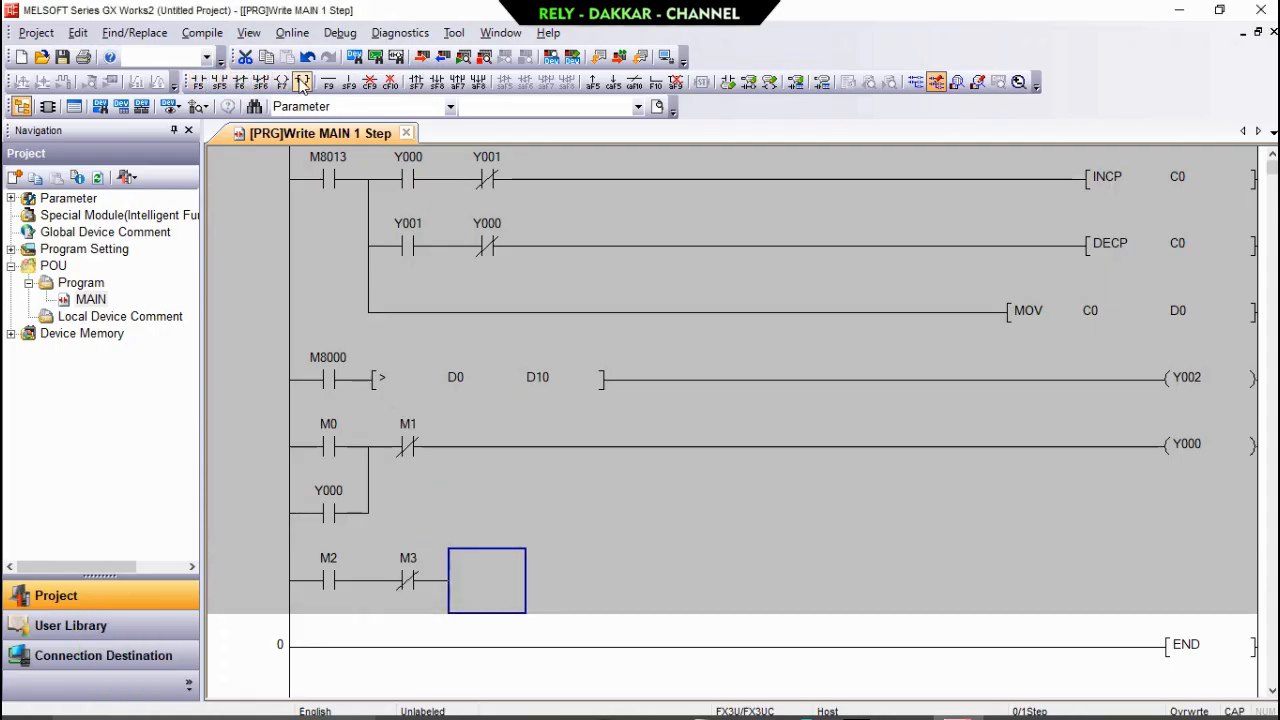
click(282, 82)
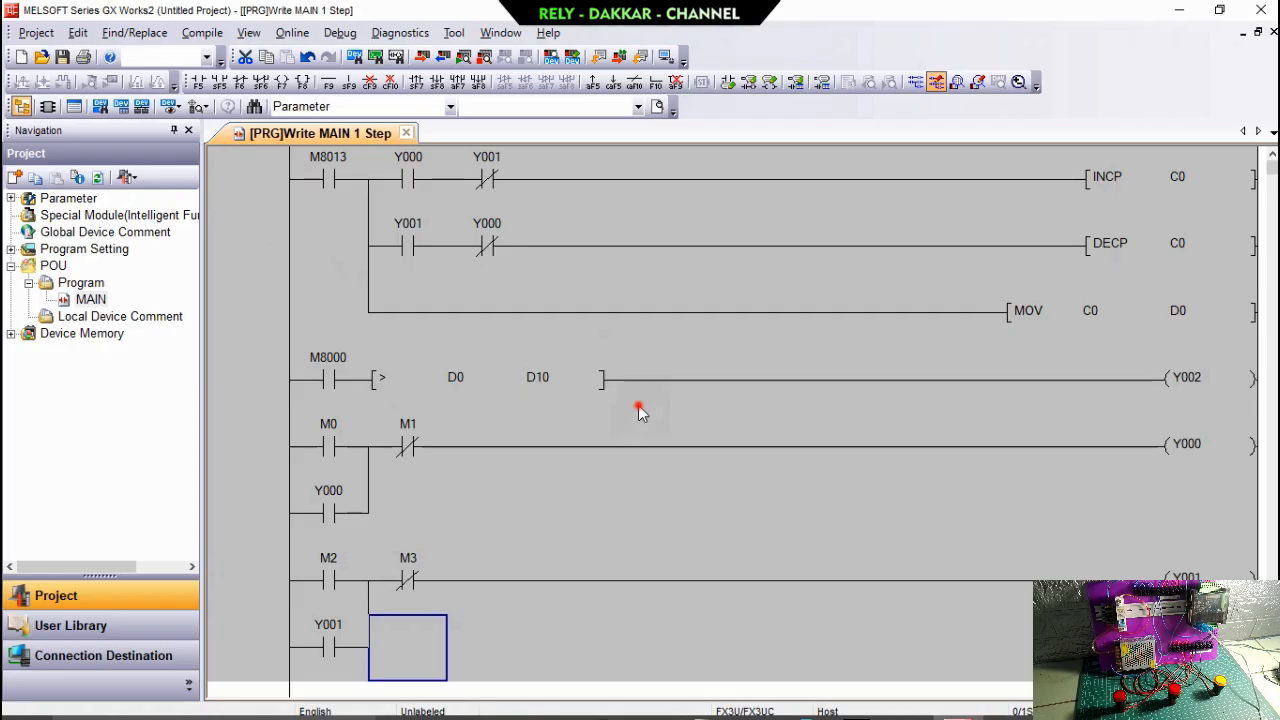
click(640, 405)
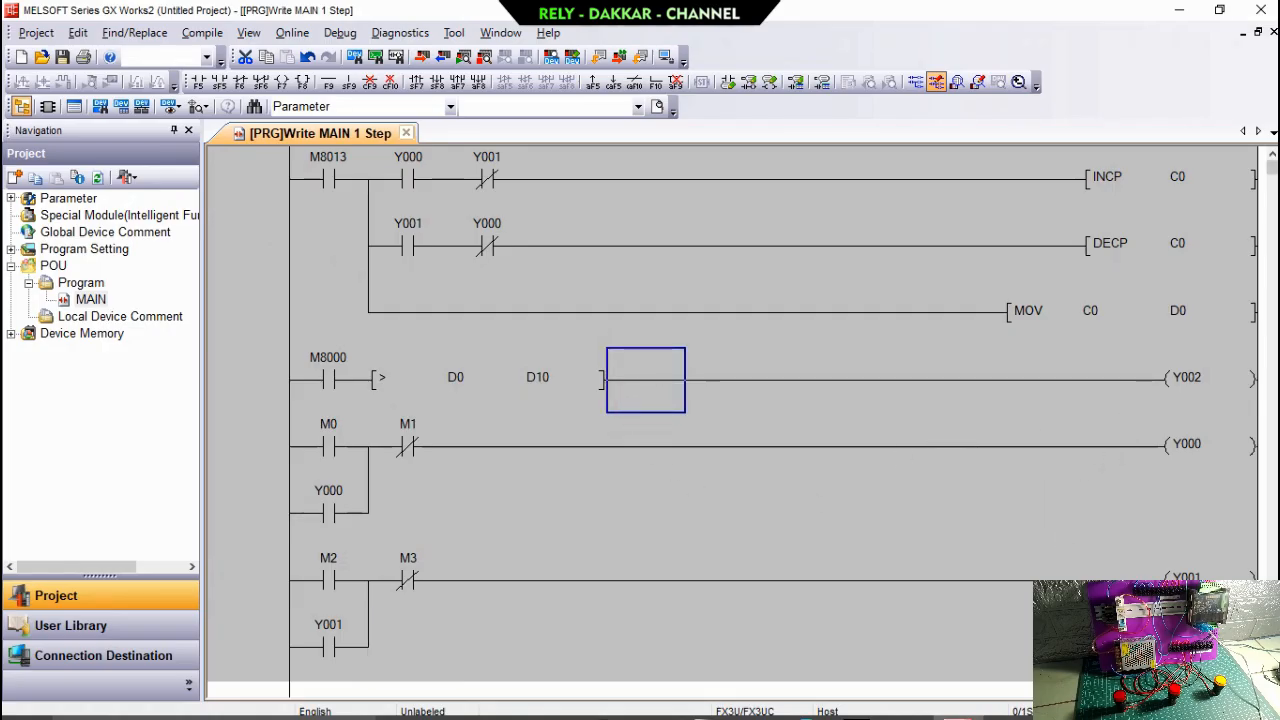
Compile the finished ladder program with Build.
scroll(730, 420, down, 1)
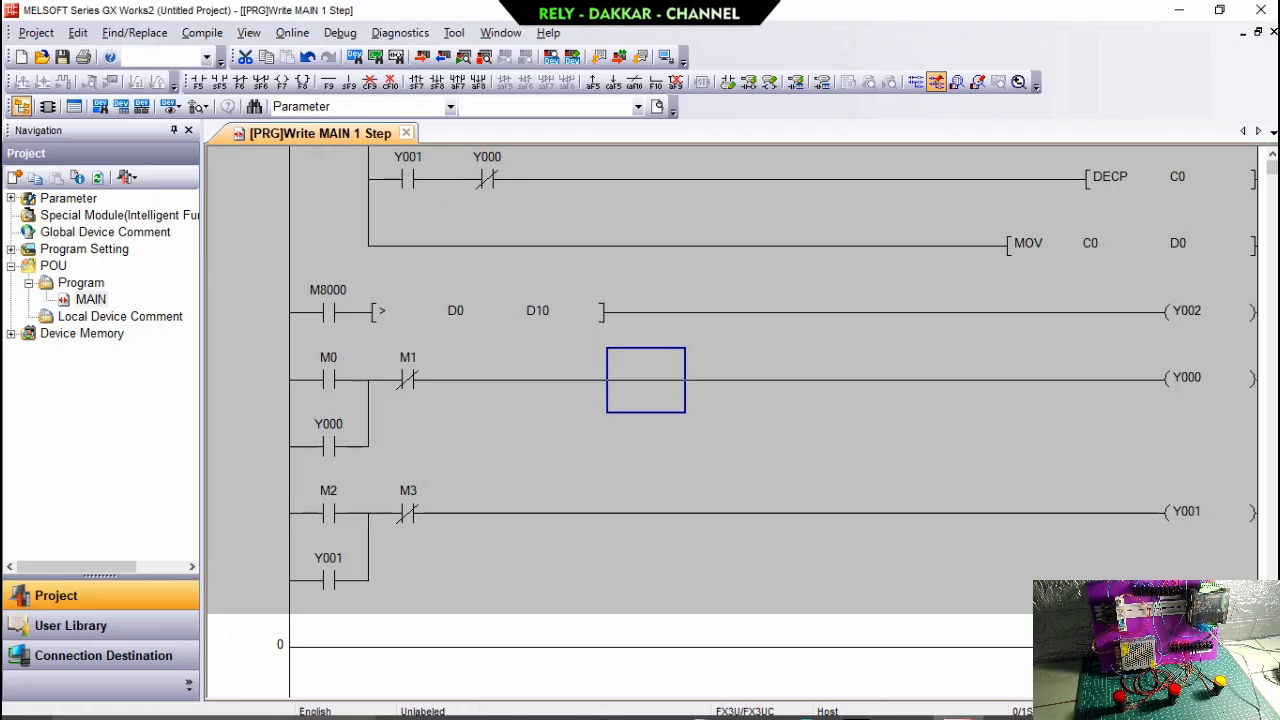
click(1271, 155)
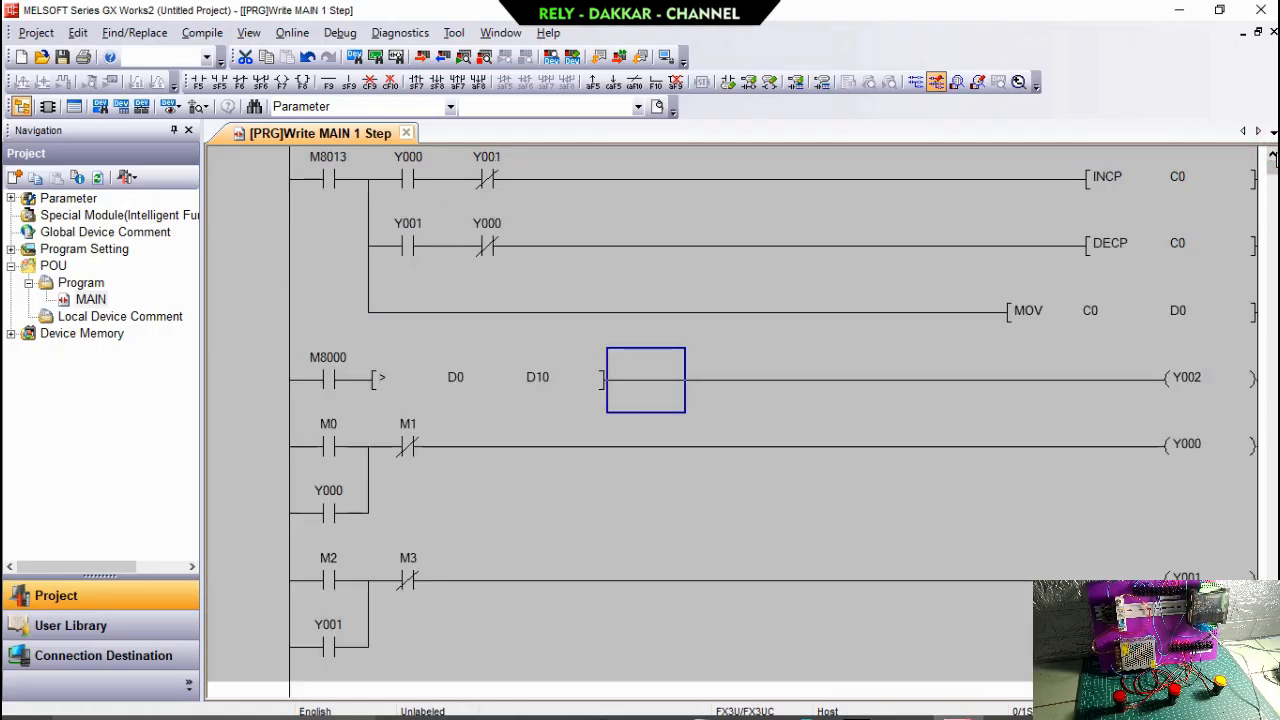
click(203, 33)
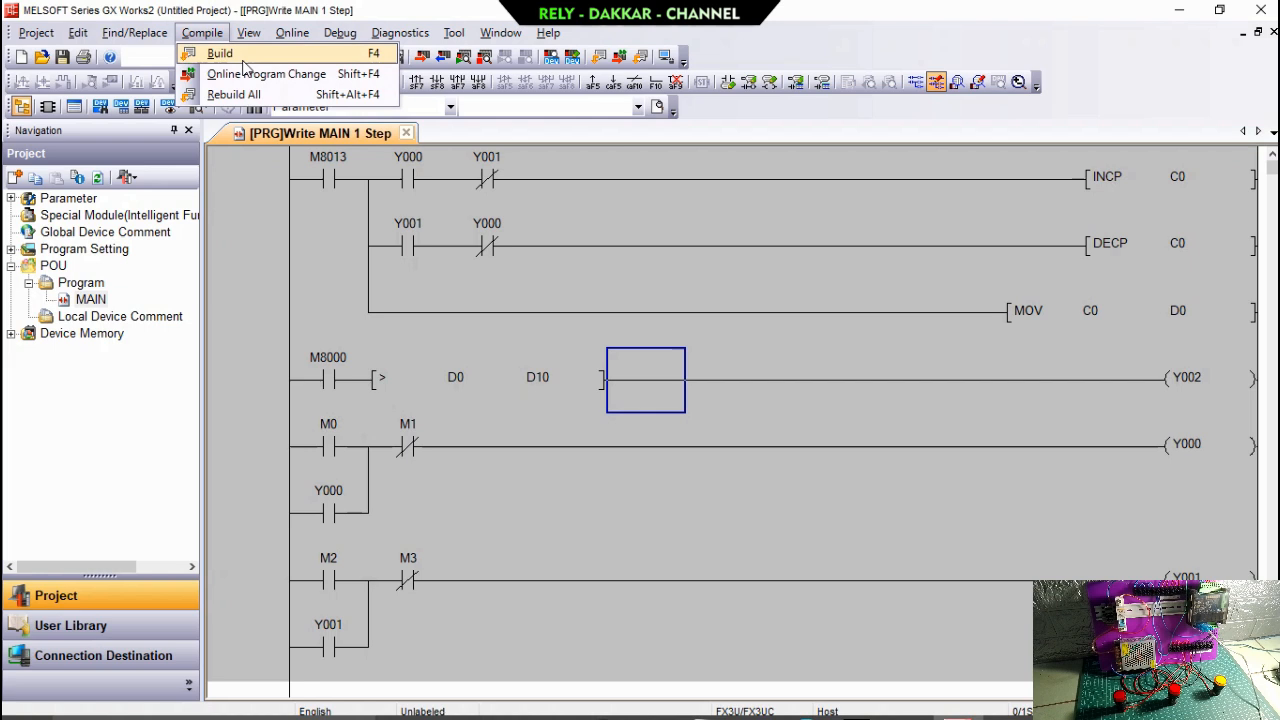
click(240, 50)
click(632, 450)
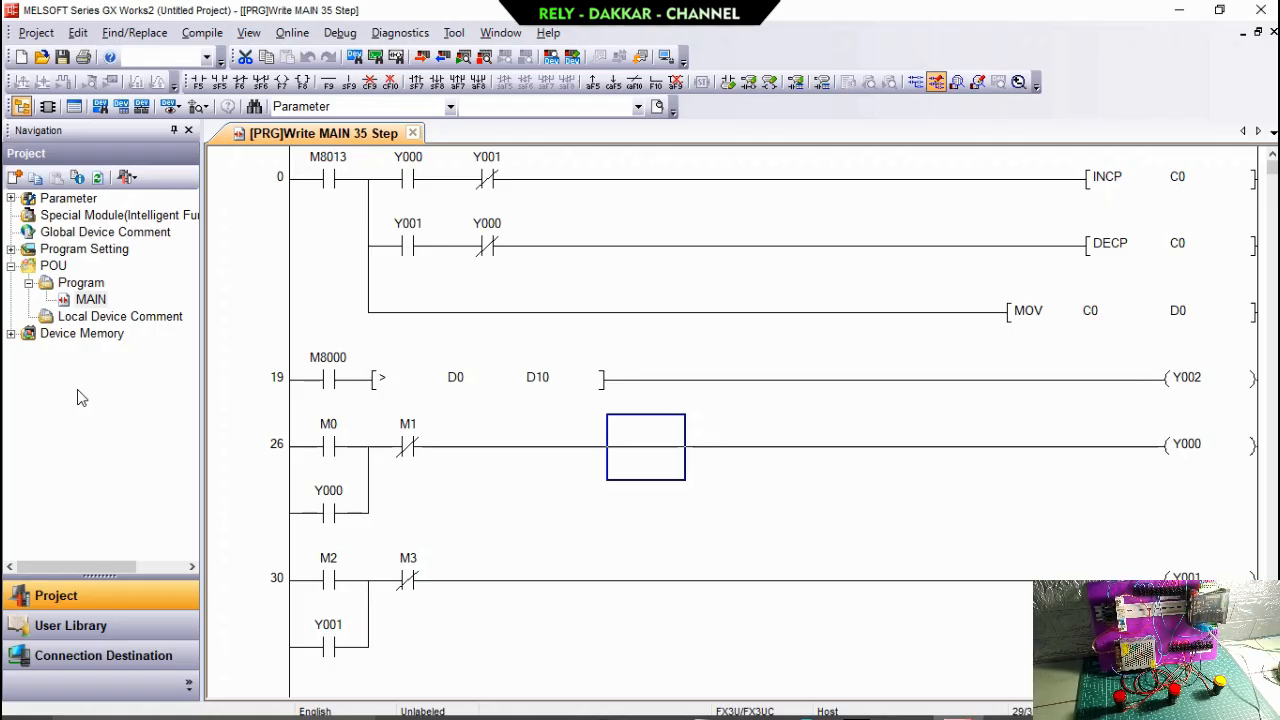
click(598, 516)
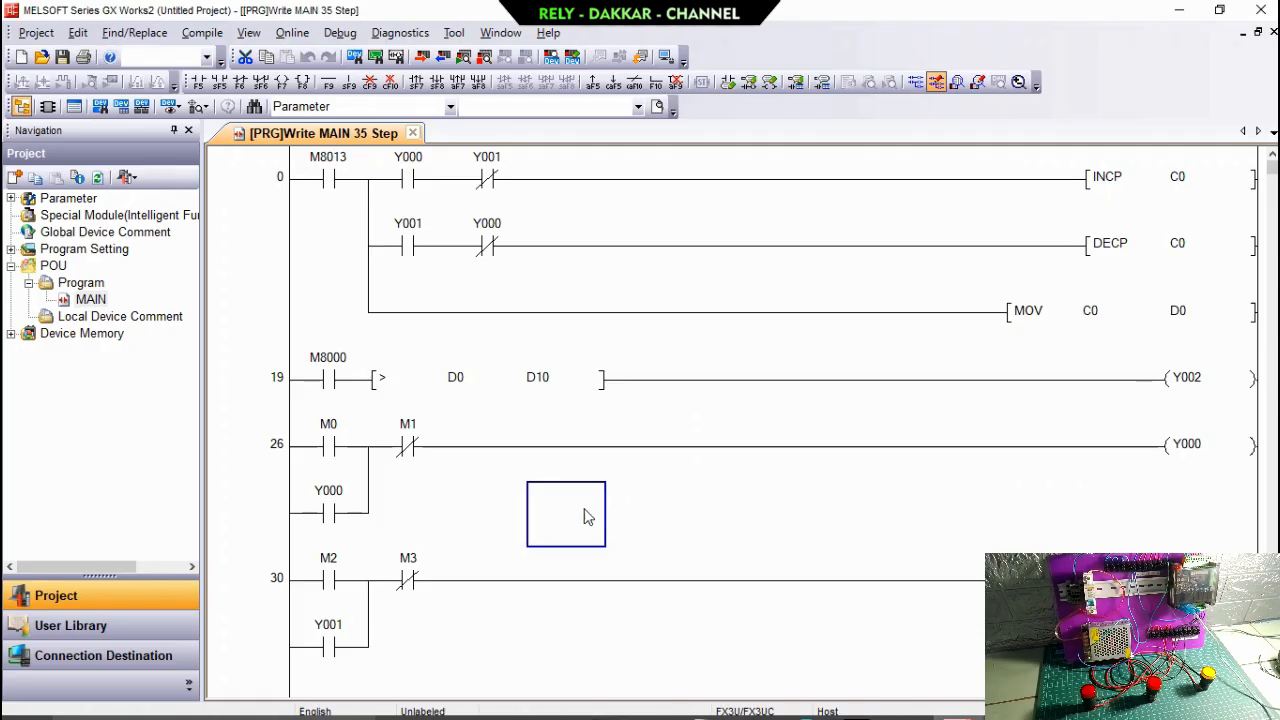
Configure Connection1's PC-side serial interface for RS-232C on COM 5 with a transmission speed of 38.4Kbps.
click(158, 655)
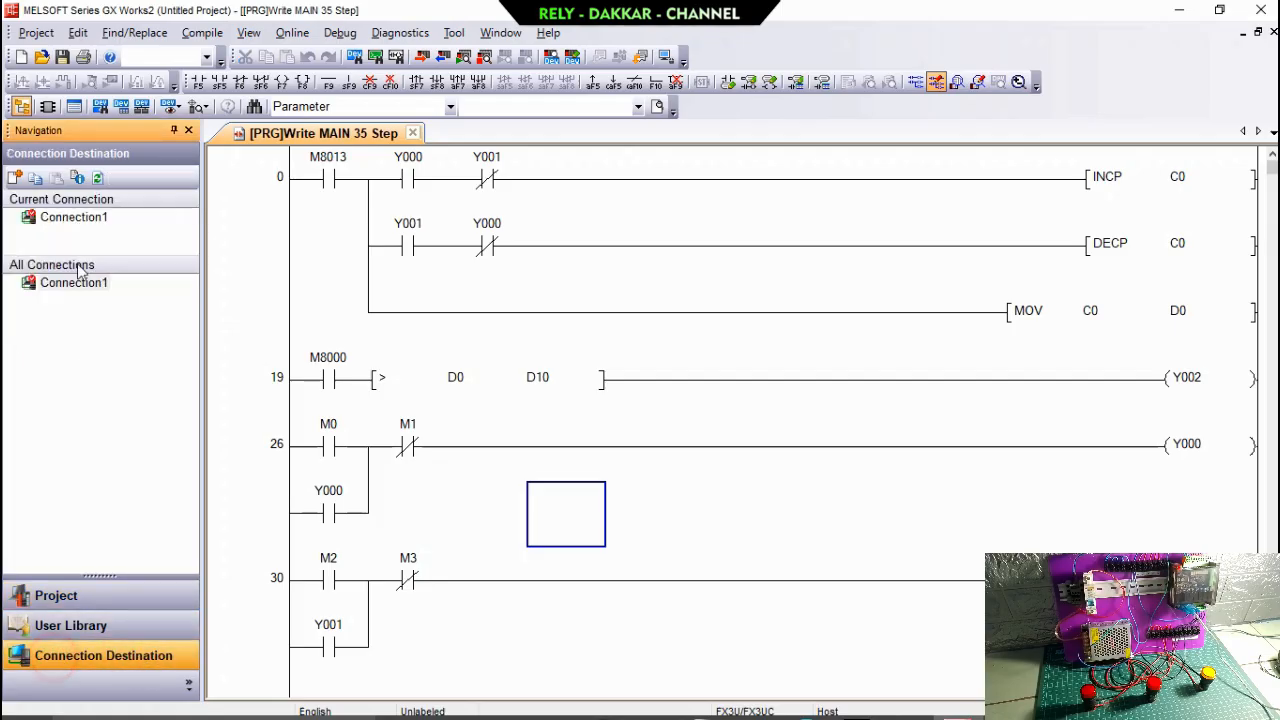
double_click(66, 222)
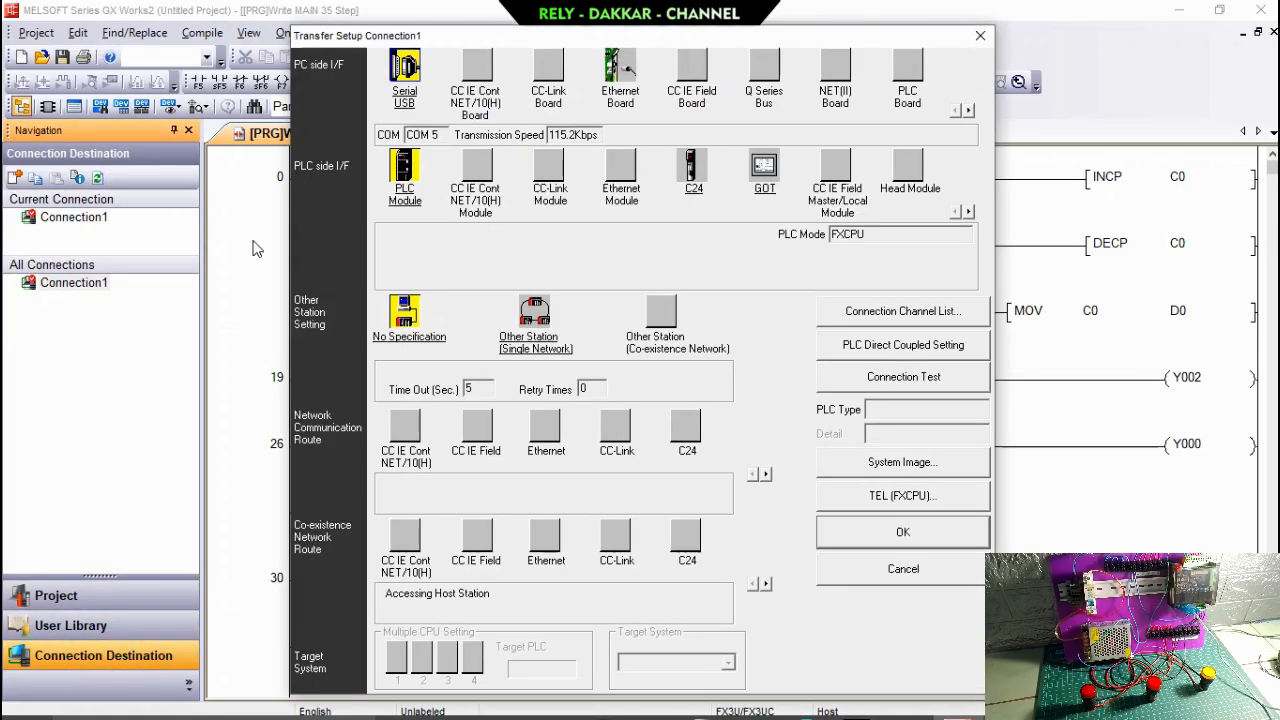
double_click(408, 90)
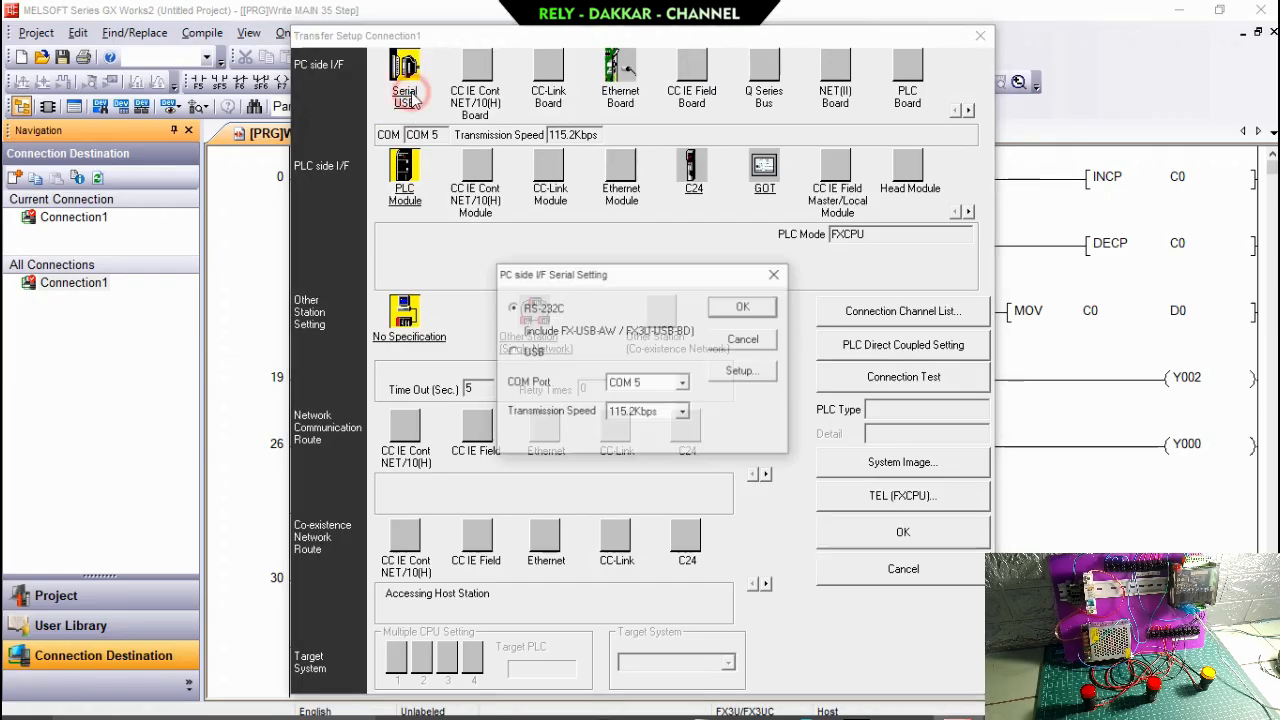
click(656, 383)
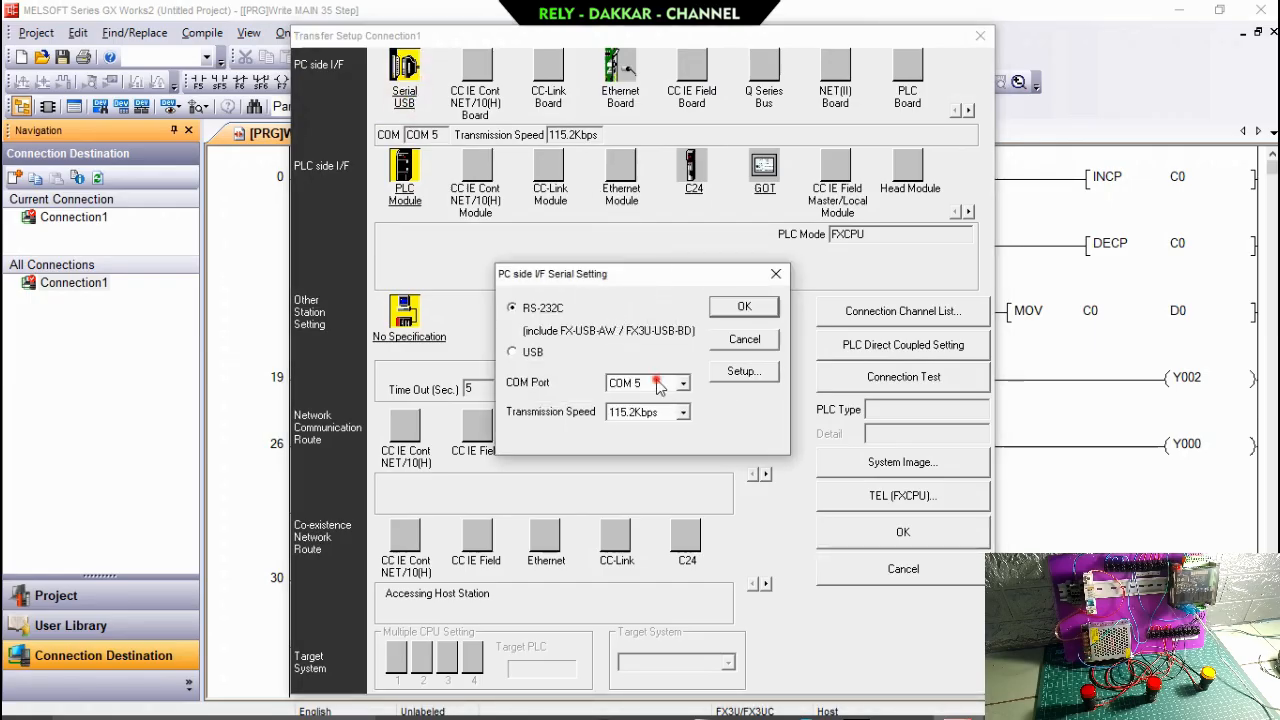
click(657, 382)
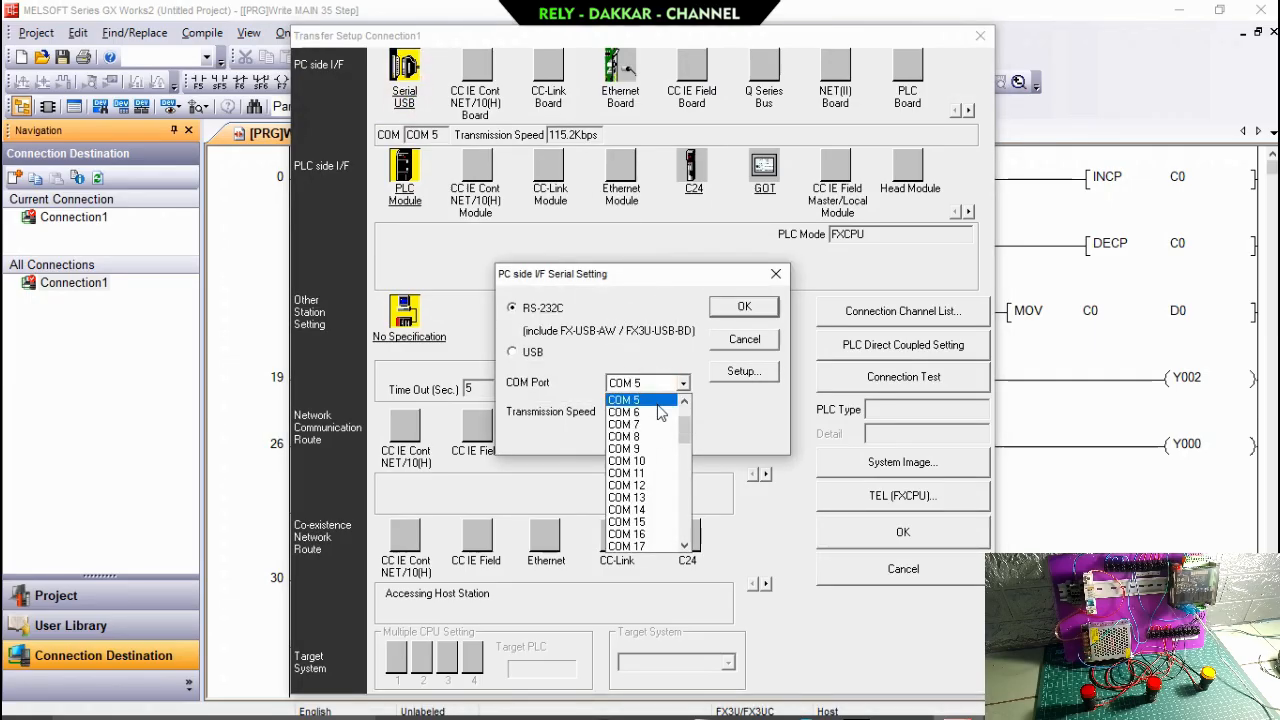
click(650, 400)
click(683, 412)
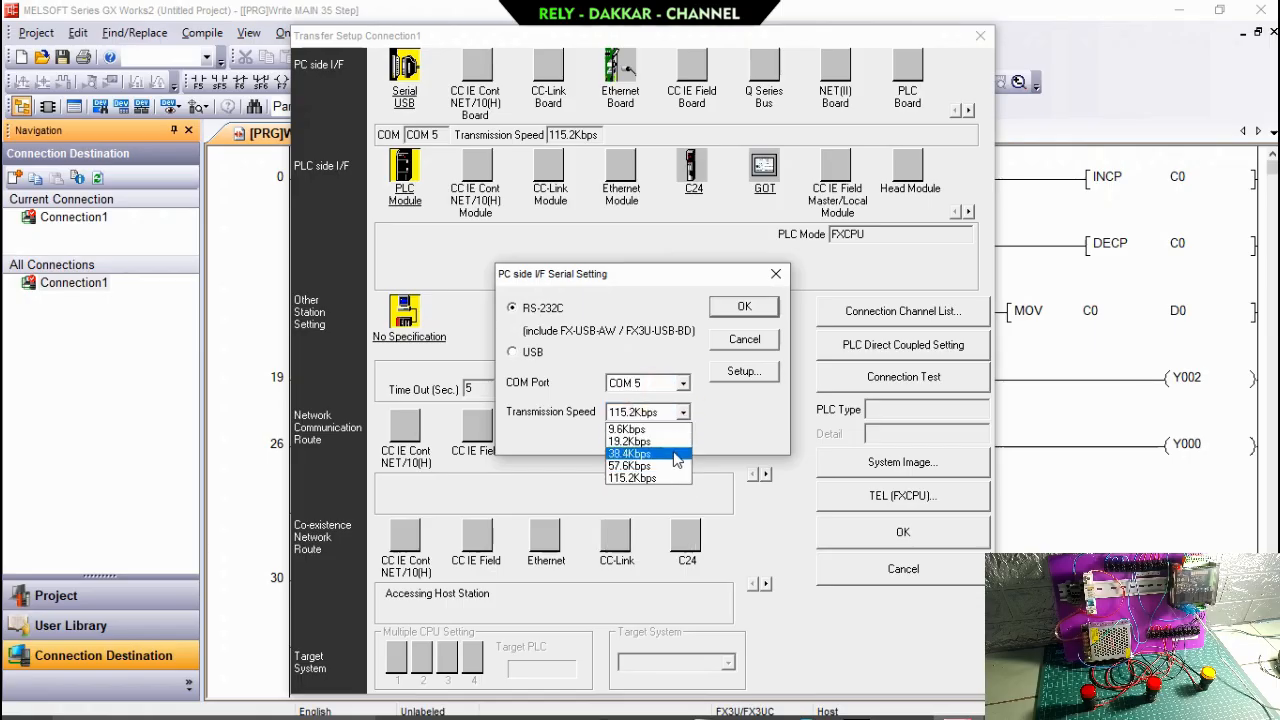
click(676, 455)
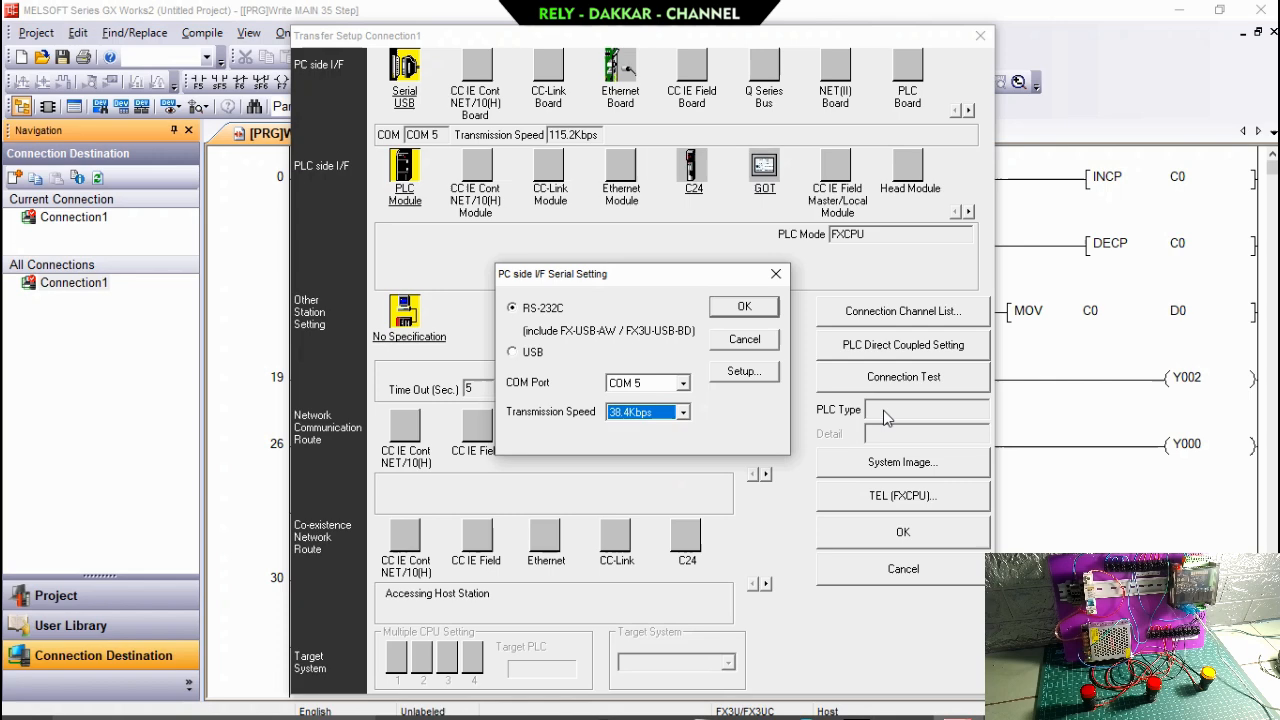
click(744, 306)
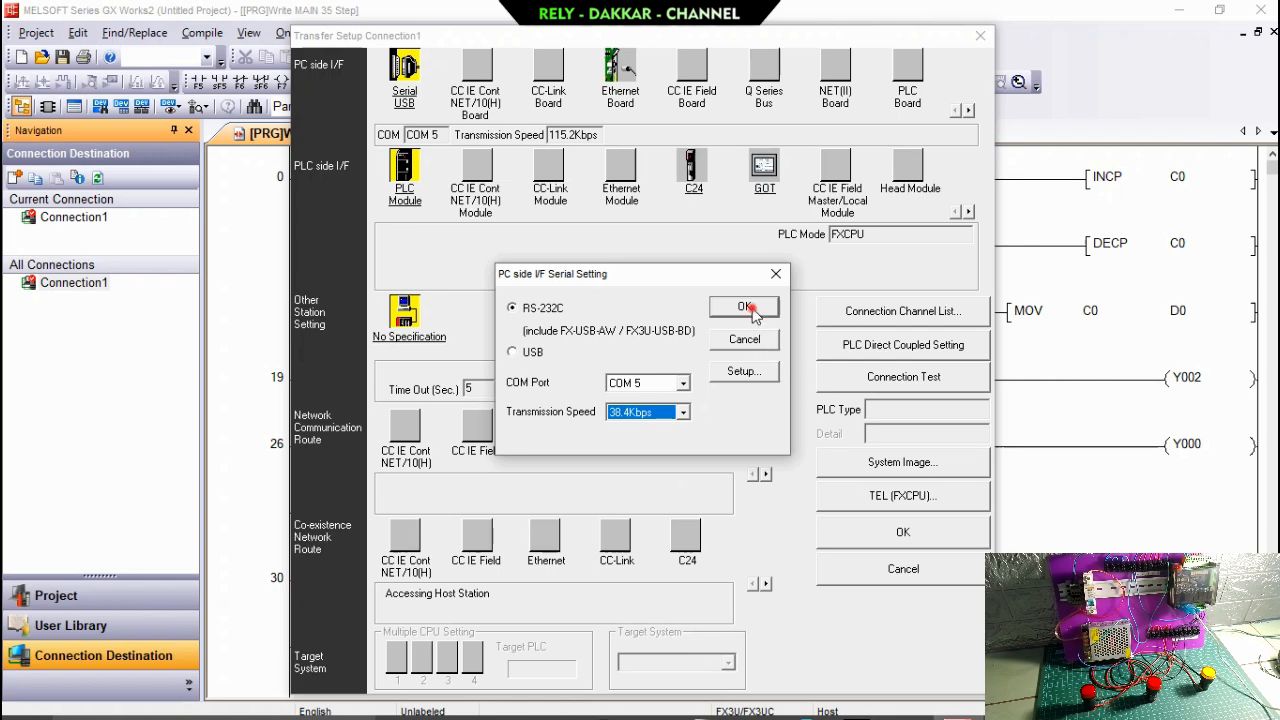
Accept FXCPU as the PLC module's mode and save the transfer setup after running a connection test.
double_click(404, 190)
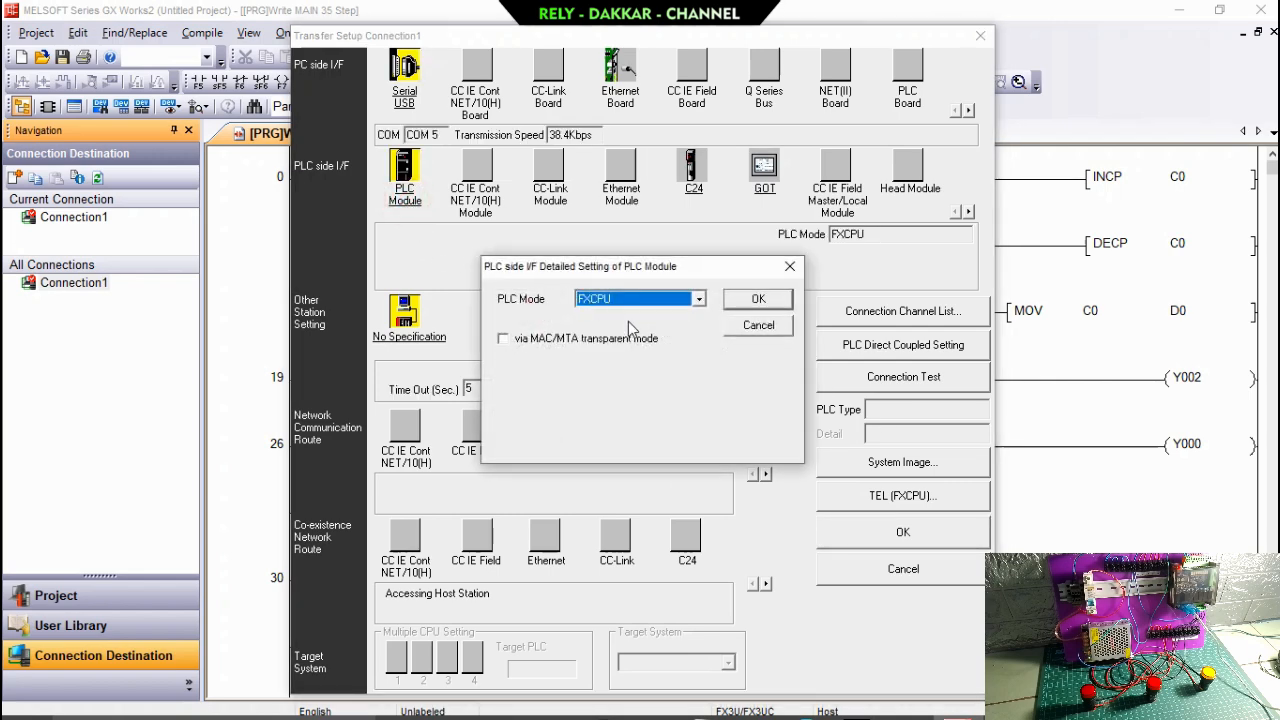
click(758, 299)
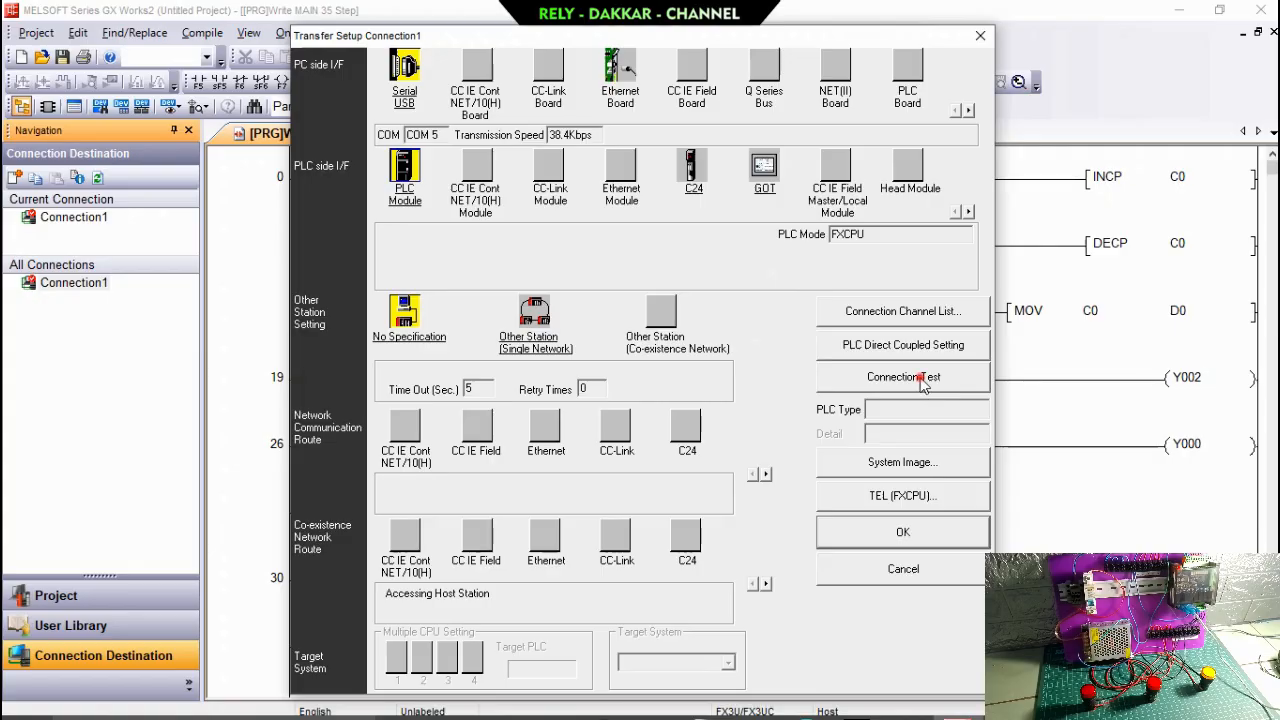
click(923, 385)
click(757, 429)
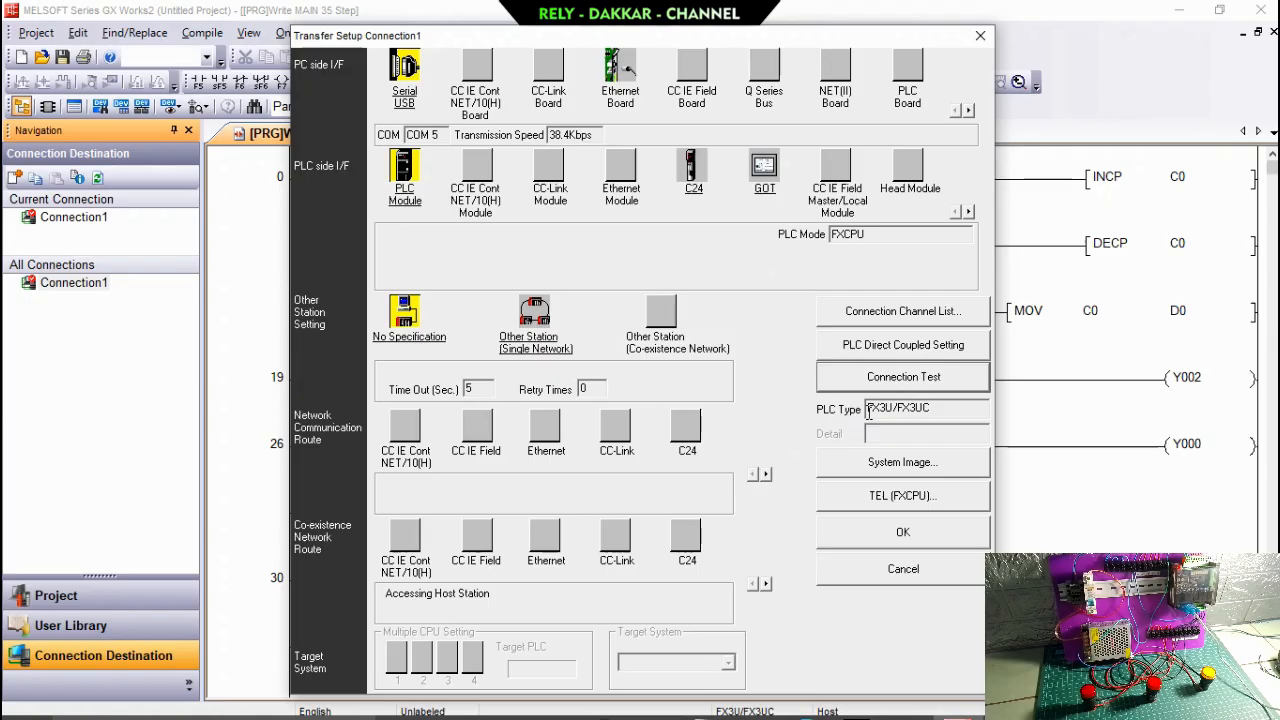
click(903, 532)
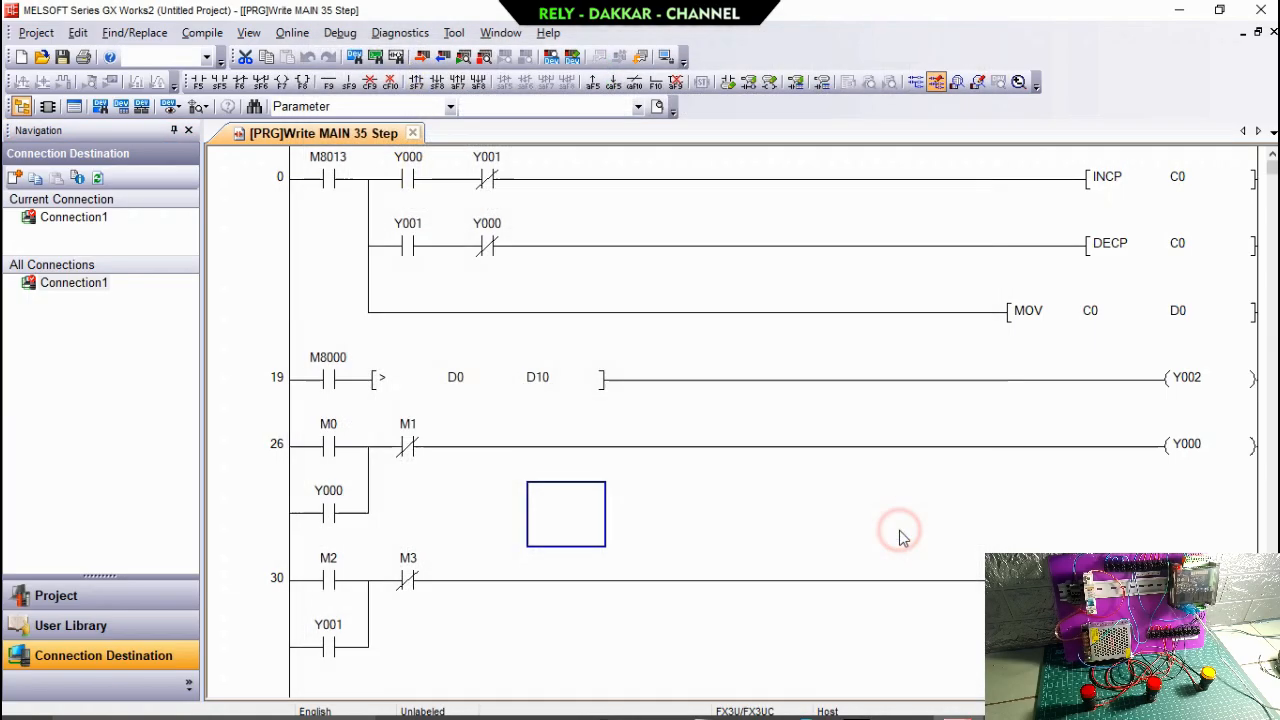
Write the parameters and MAIN program to the PLC, allowing the CPU to stop for writing and performing a remote RUN at the end.
click(289, 35)
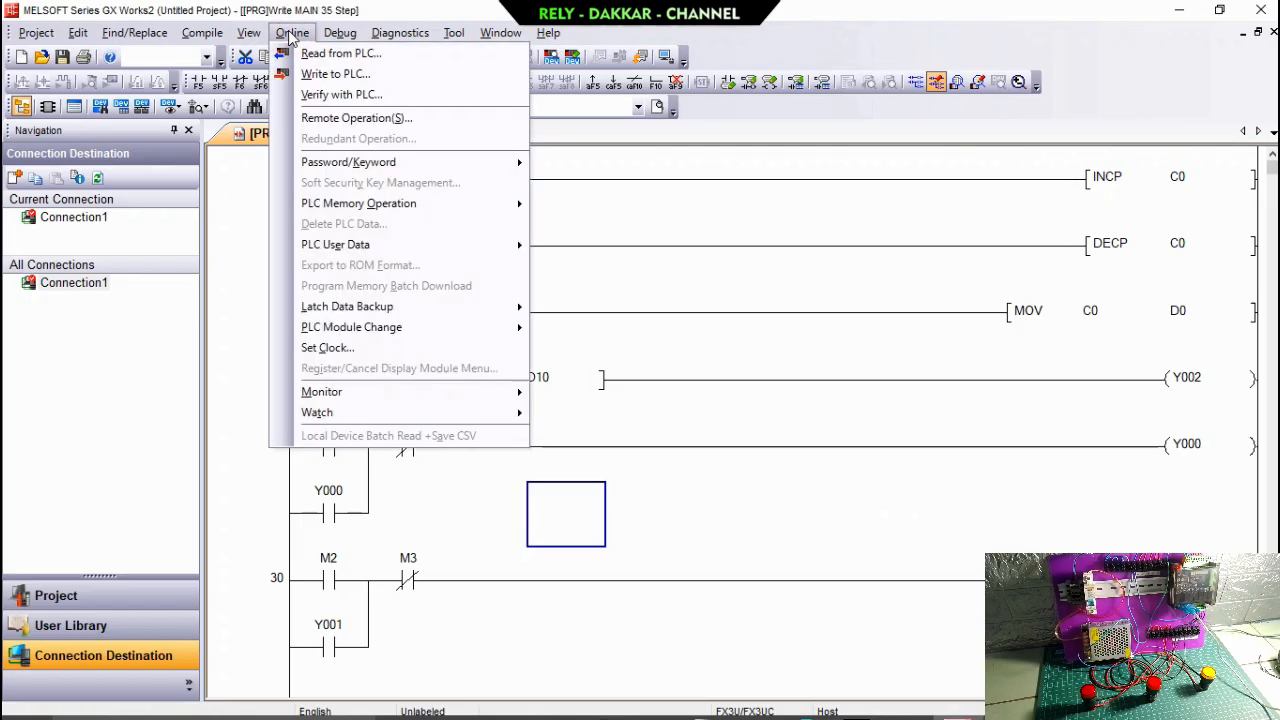
click(318, 74)
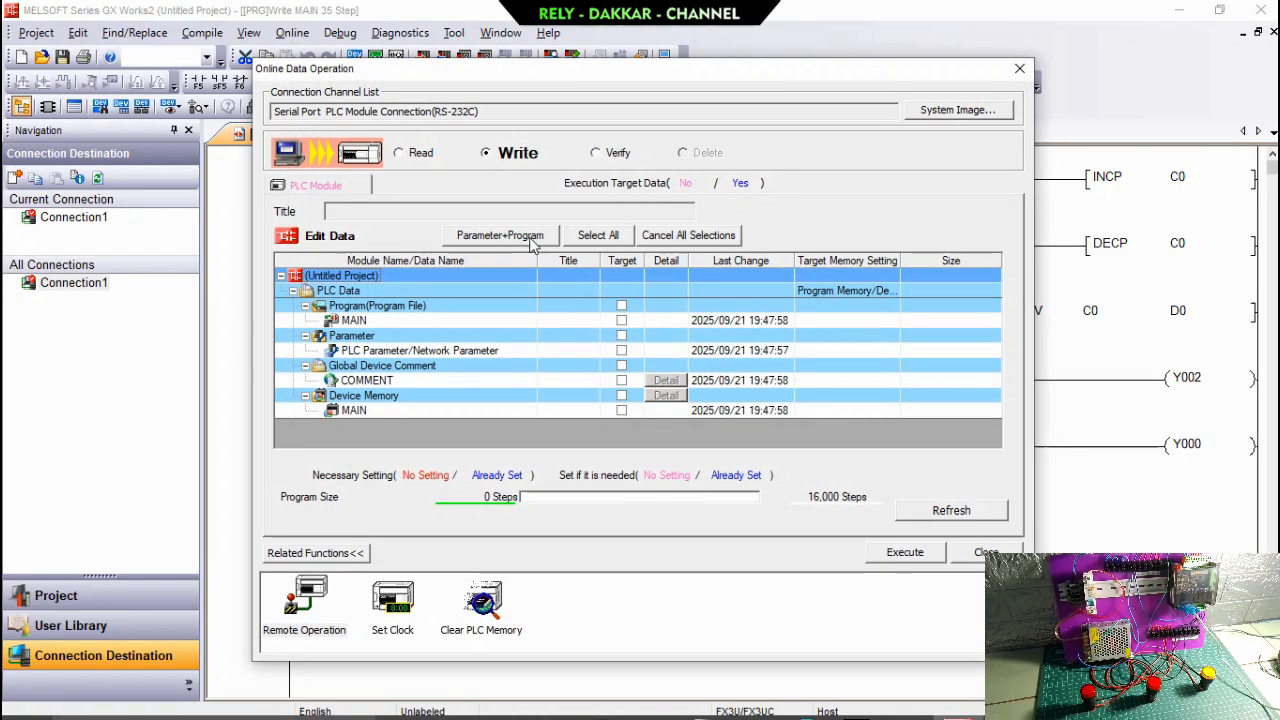
click(530, 240)
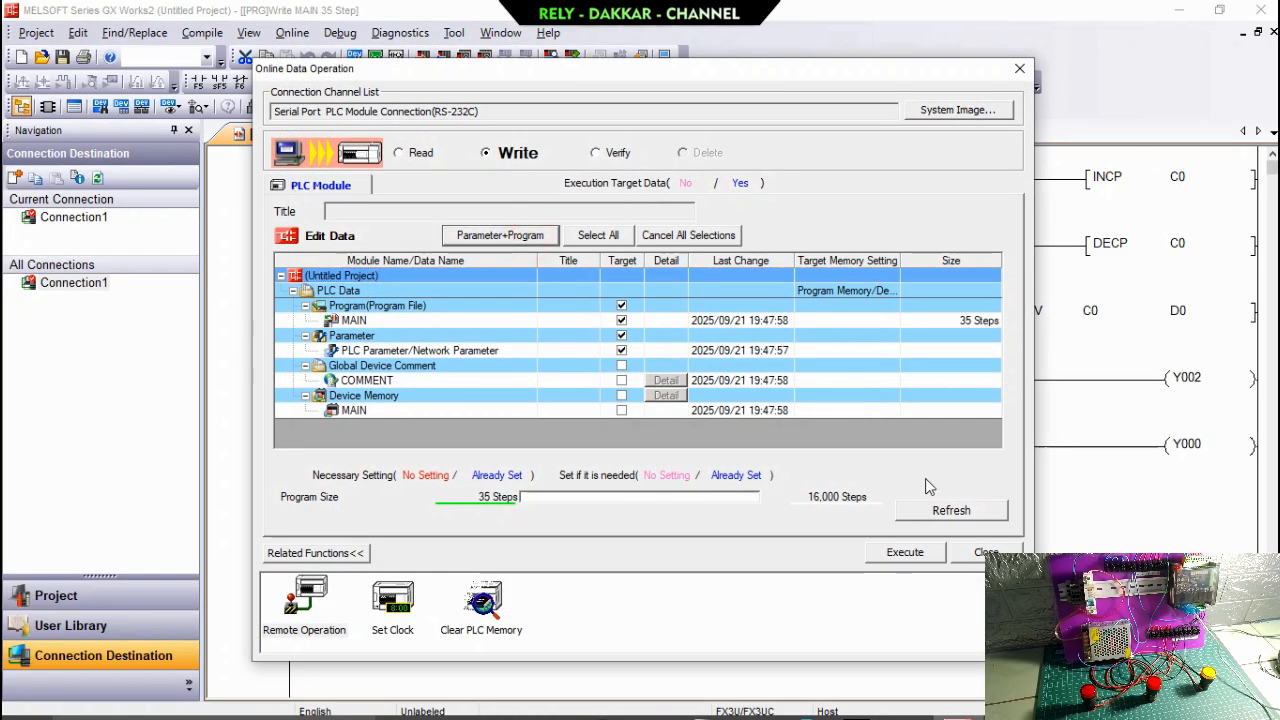
click(905, 553)
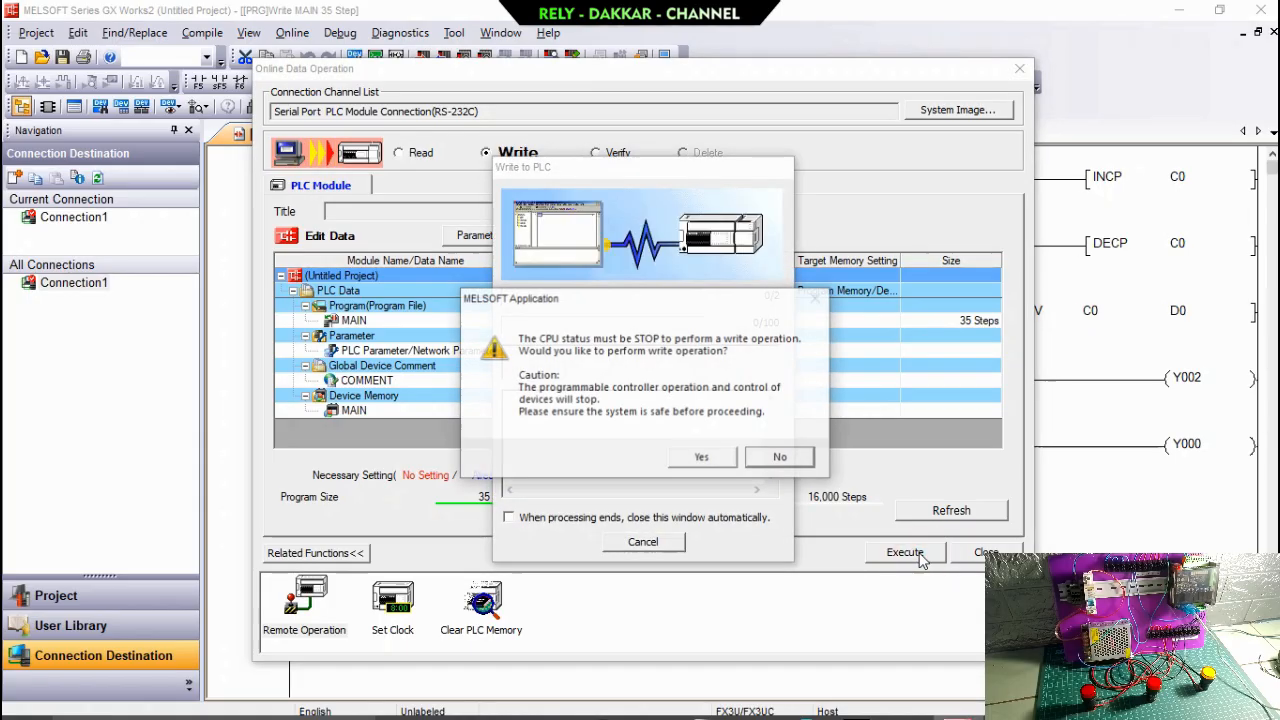
click(703, 456)
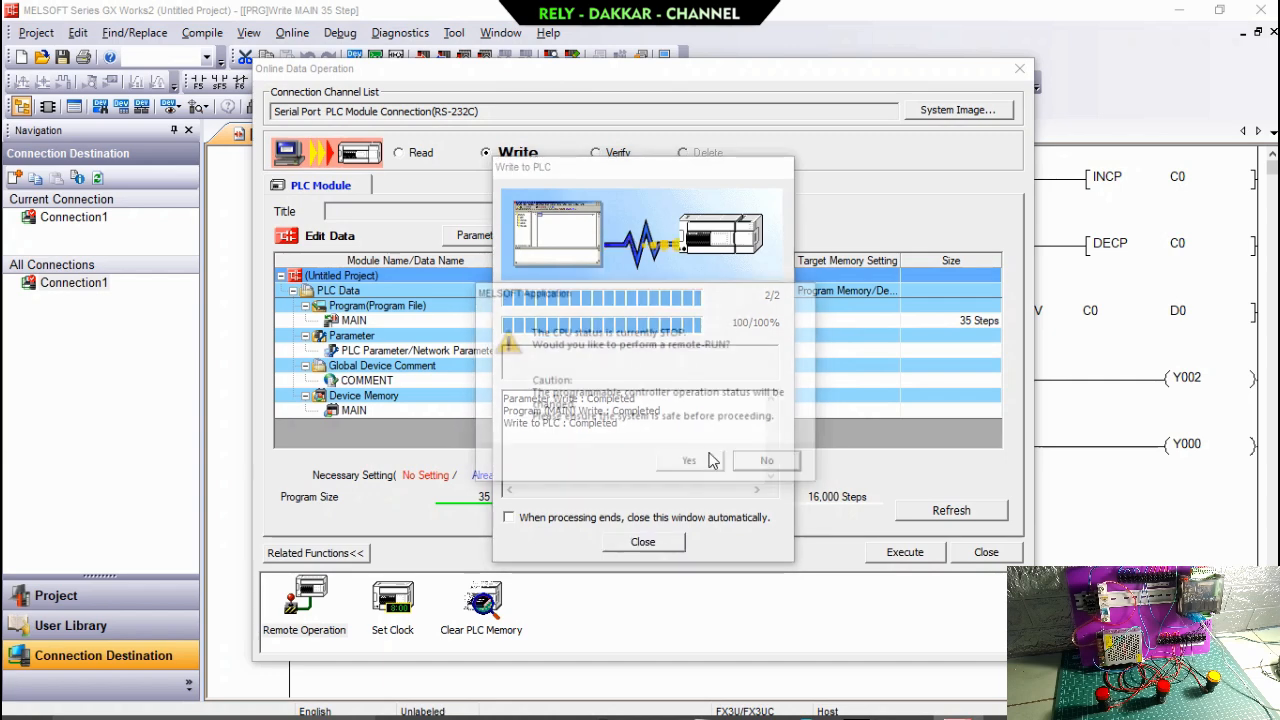
click(703, 465)
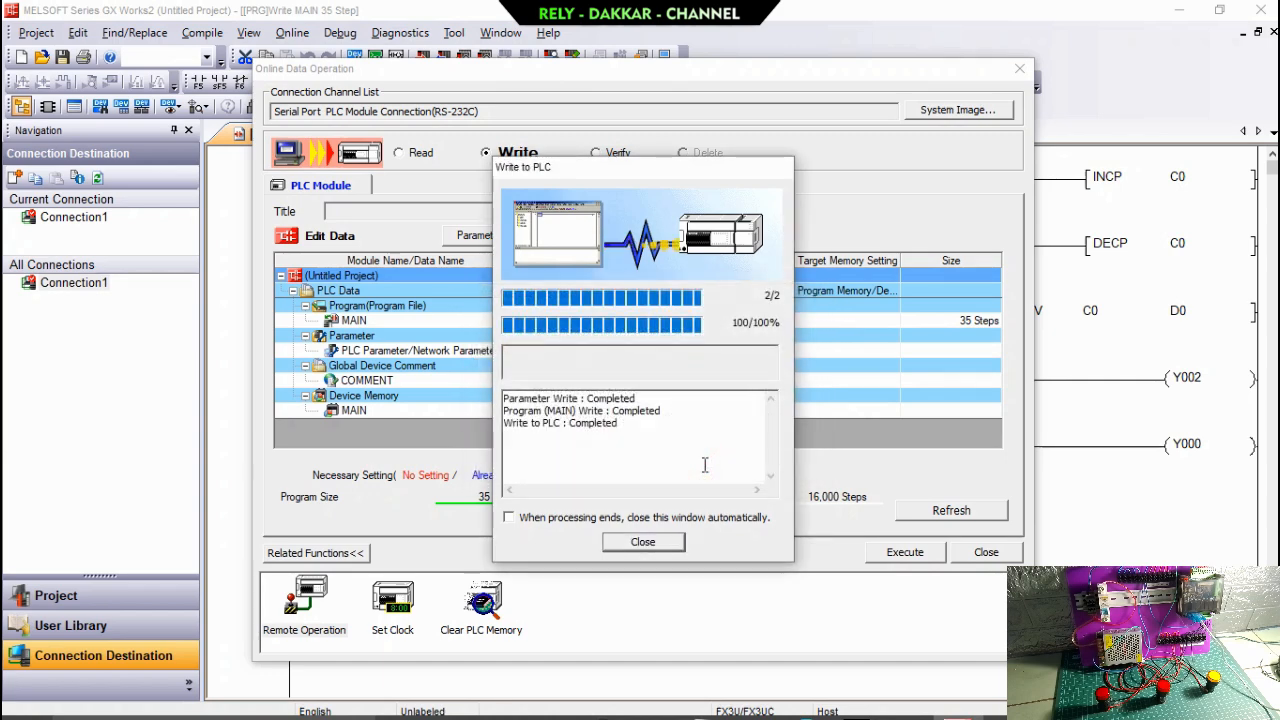
click(673, 543)
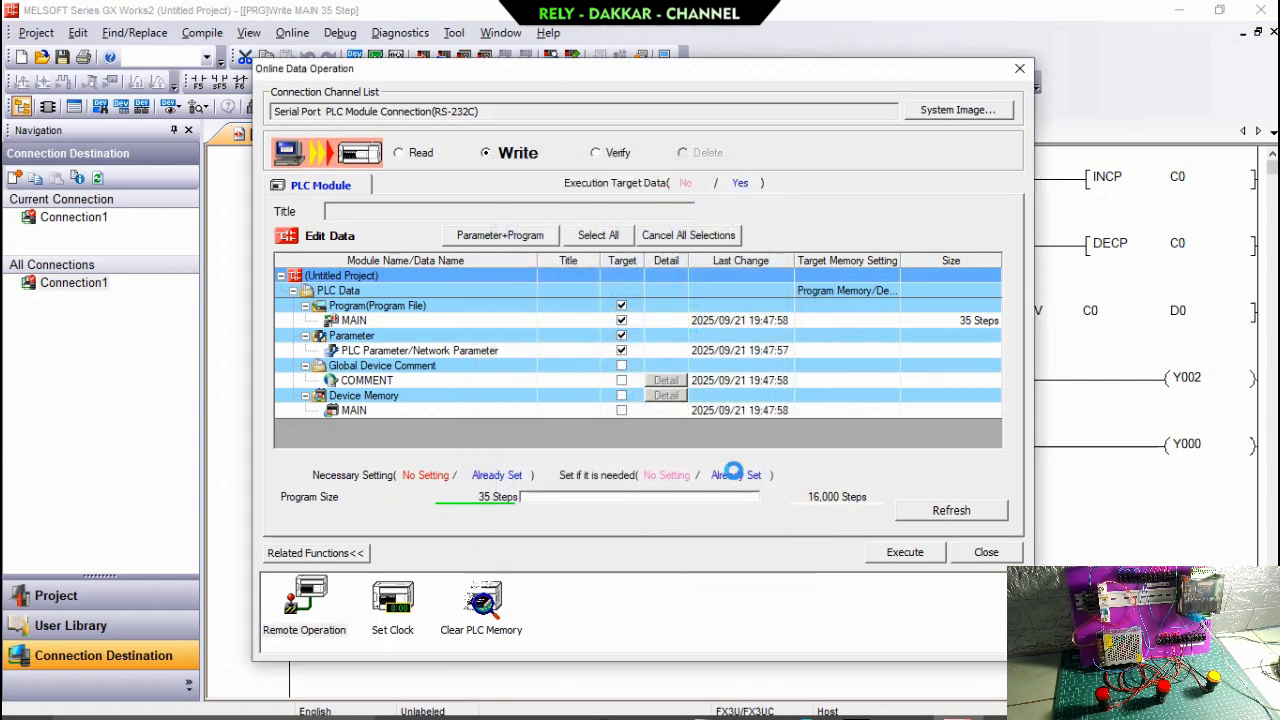
click(988, 555)
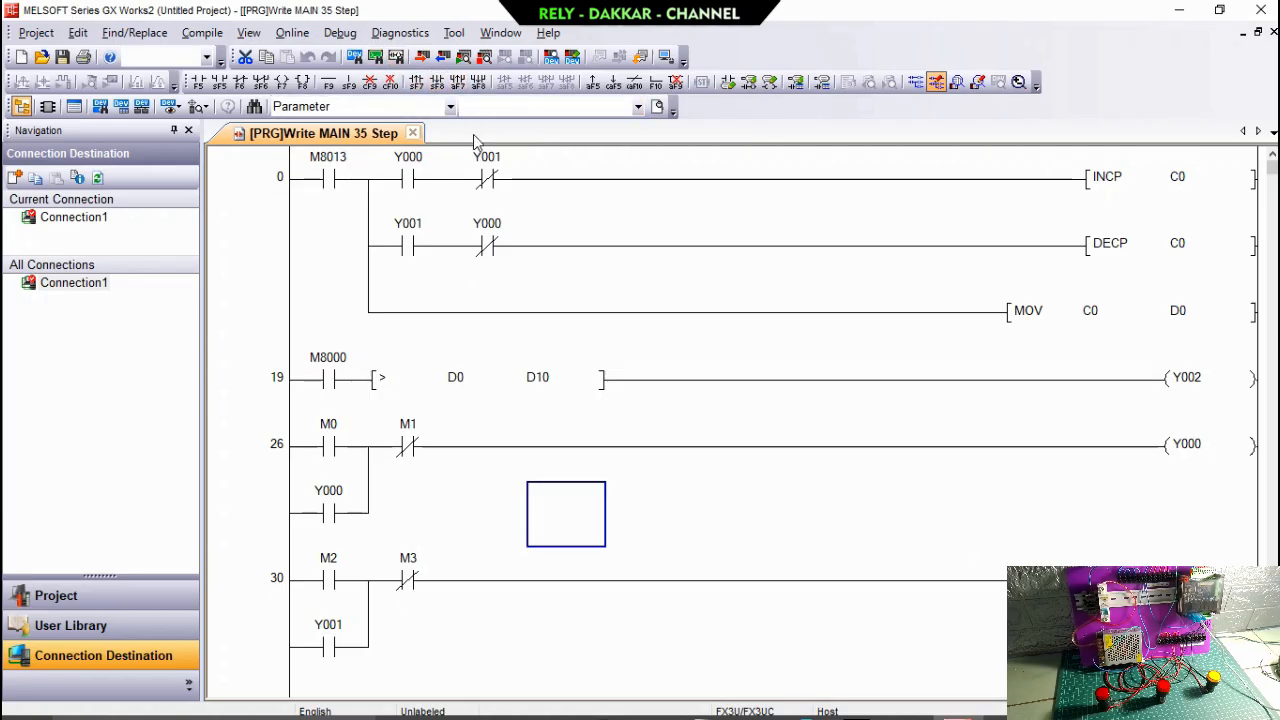
Start monitoring all windows and set device D10 to decimal 10 with Modify Value.
click(464, 58)
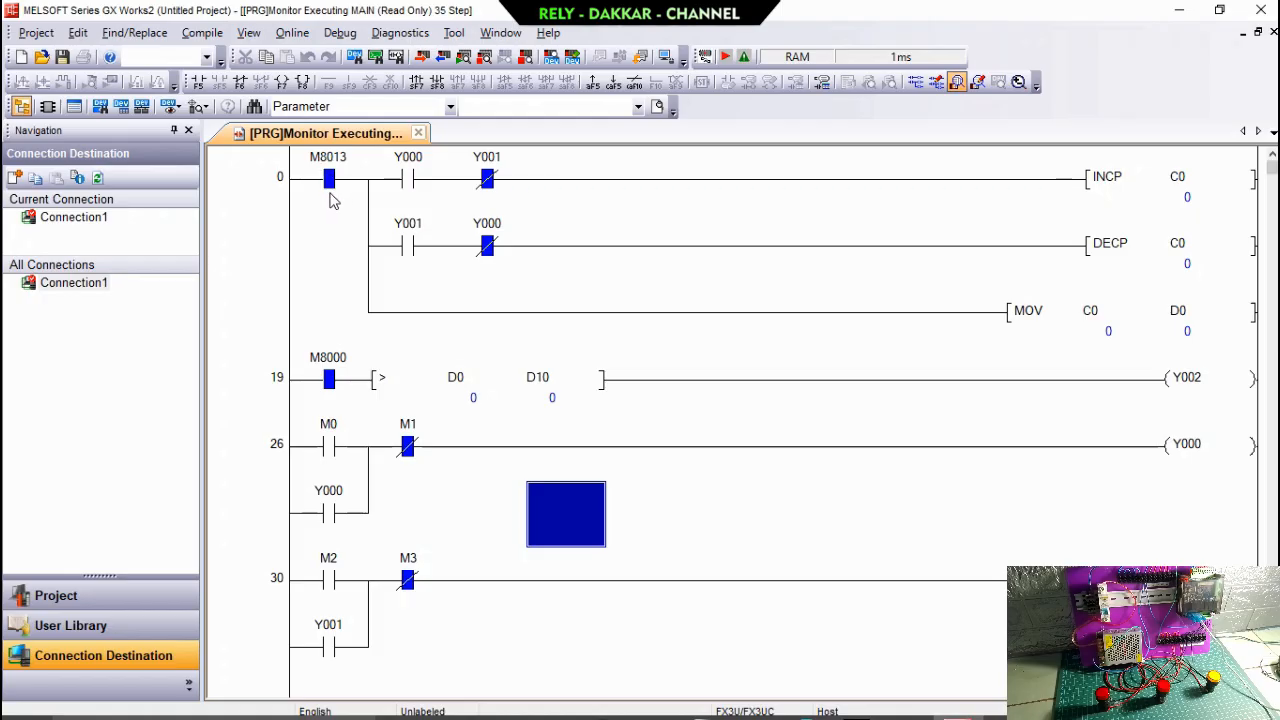
click(510, 392)
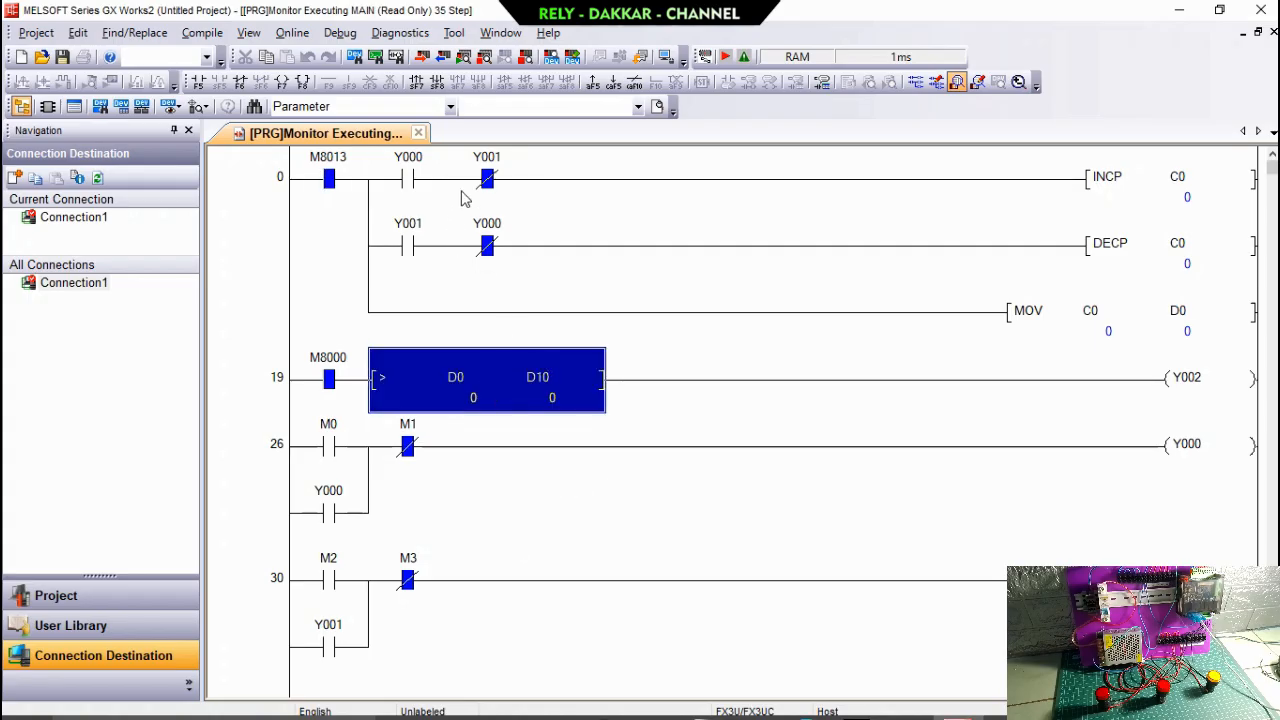
click(573, 57)
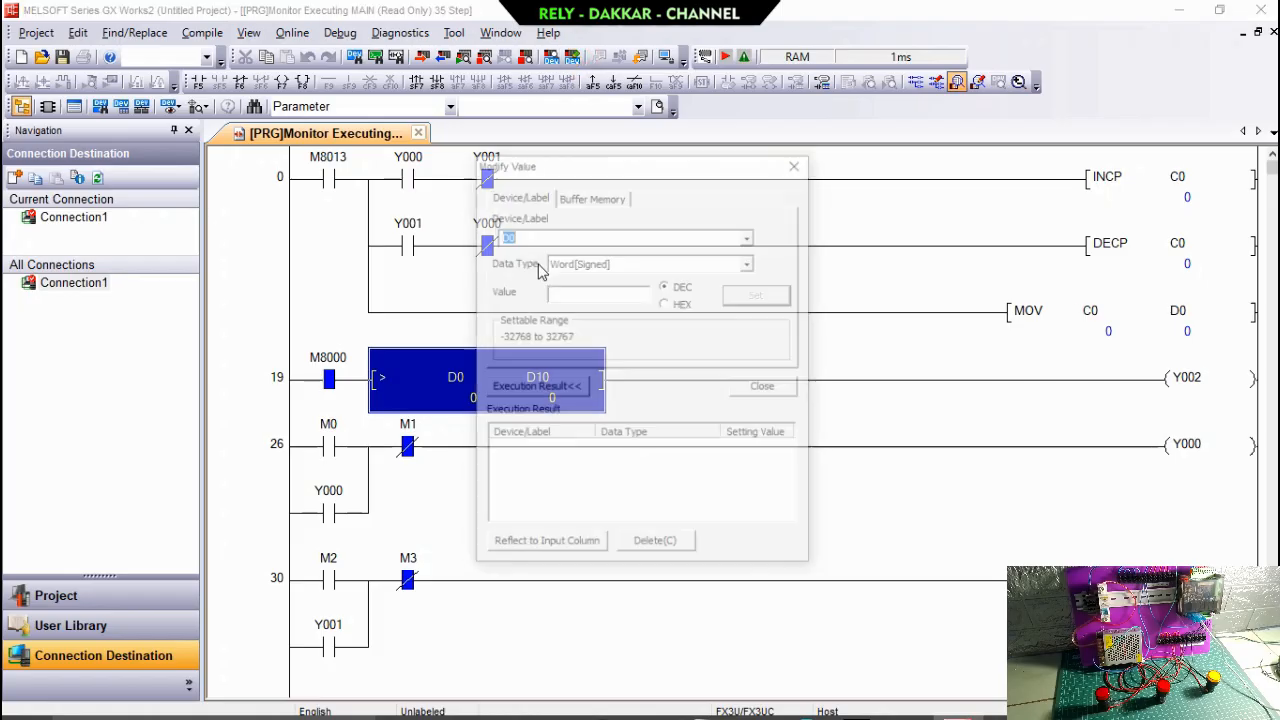
drag(616, 163, 870, 274)
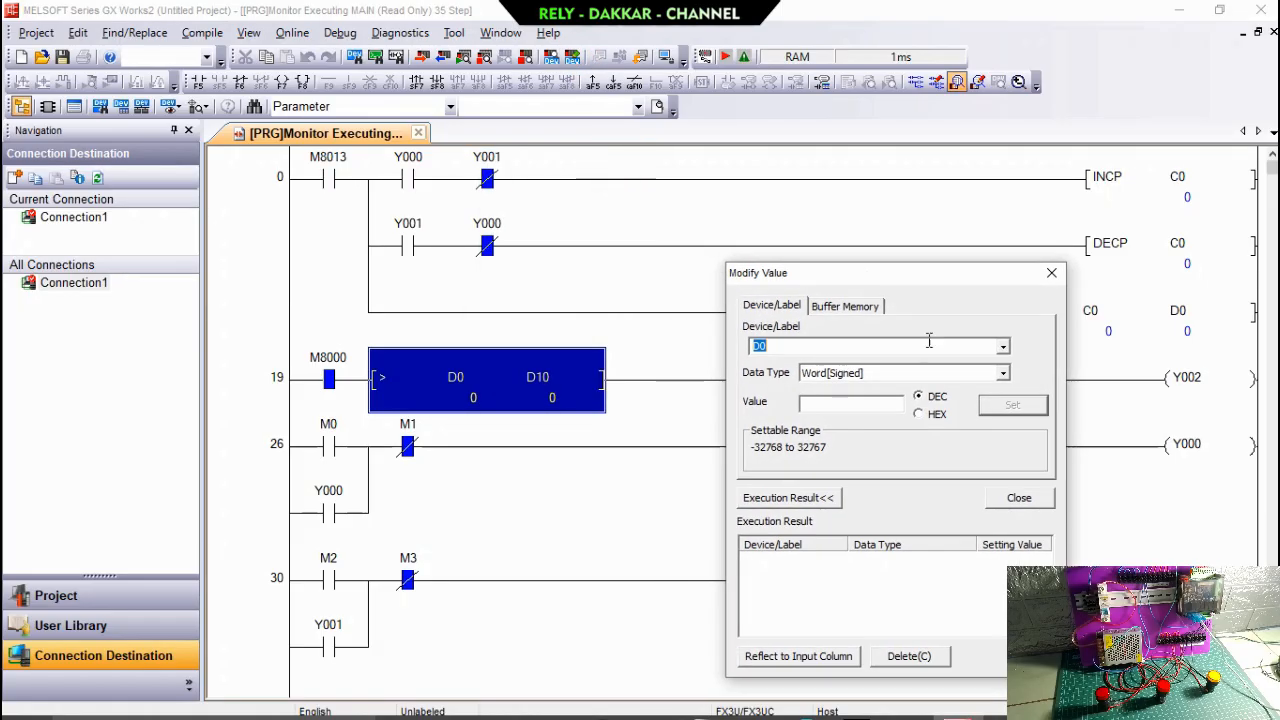
click(1002, 346)
click(977, 376)
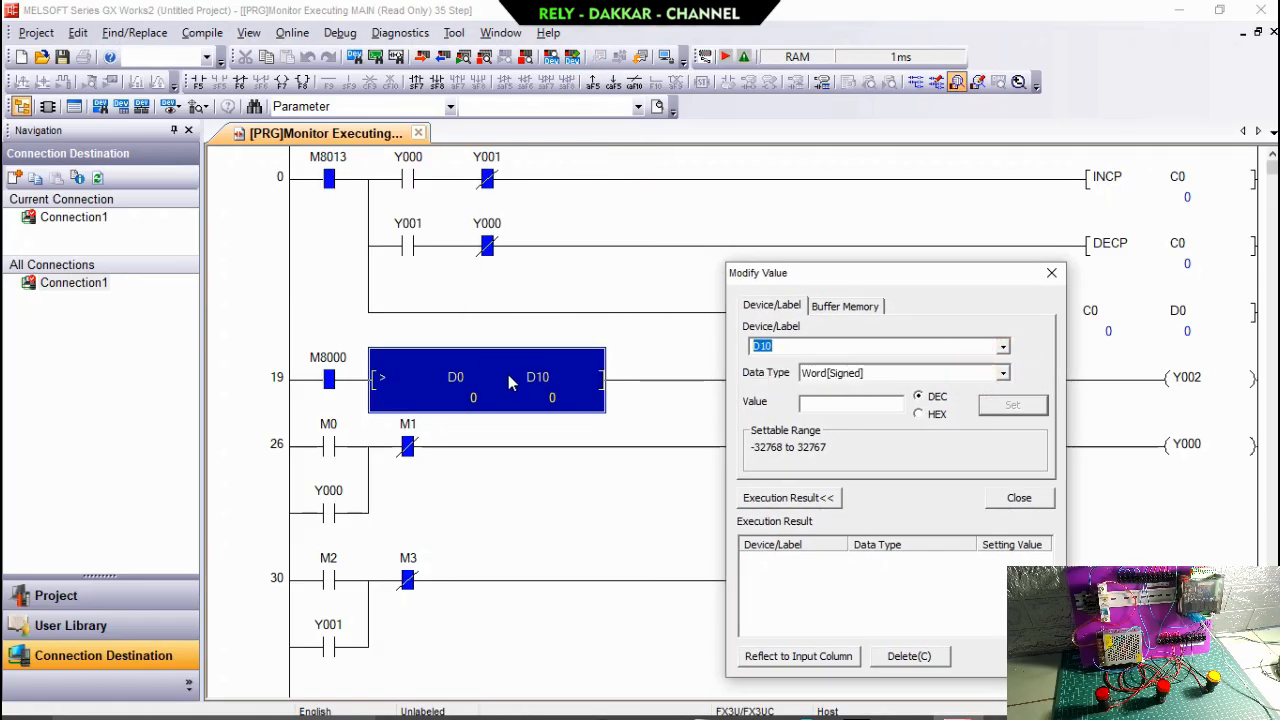
click(844, 404)
text(5)
key(BackSpace)
text(1)
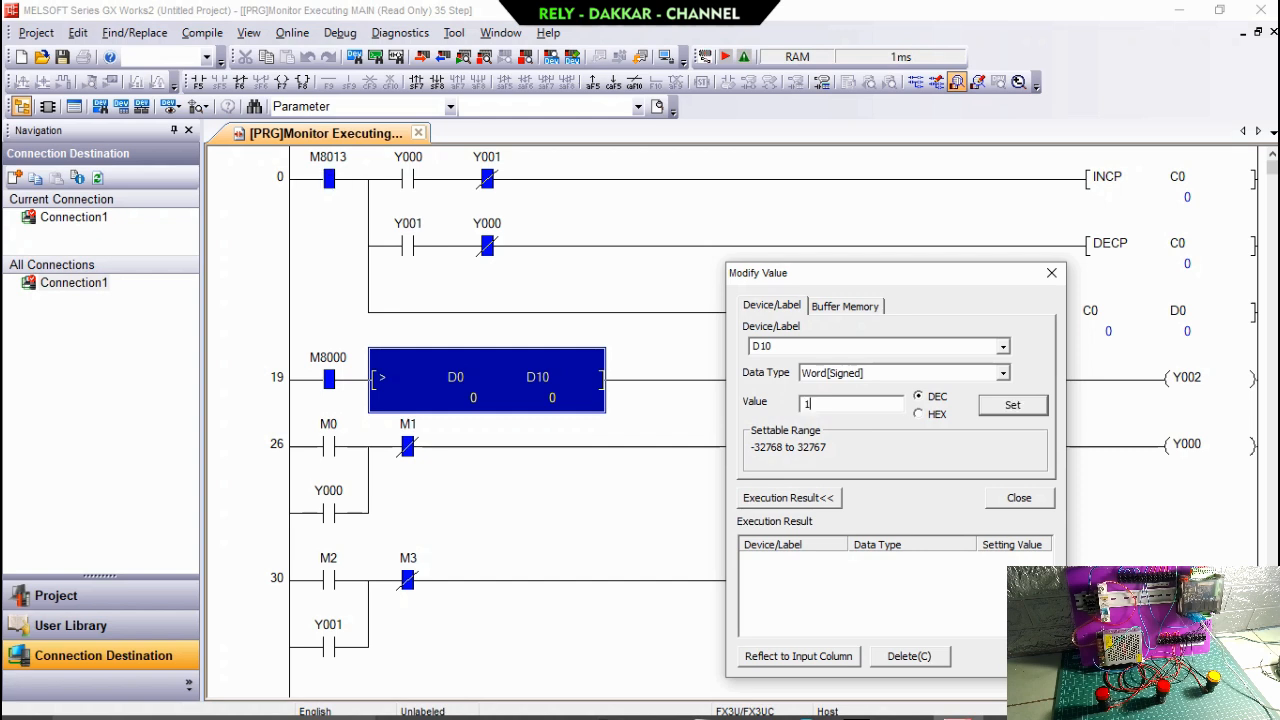
text(0)
click(1001, 407)
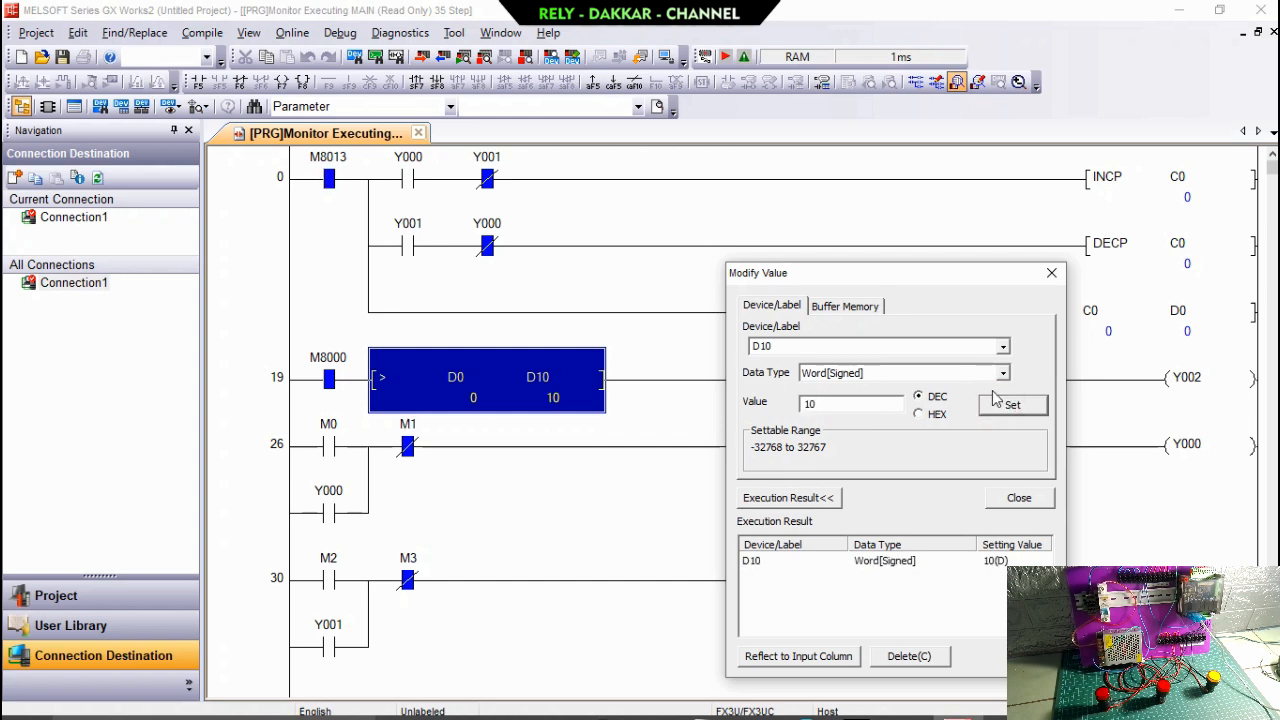
Test the Y000 rung by toggling M0 with Switch ON/OFF and forcing M1 ON.
click(960, 280)
drag(960, 280, 174, 327)
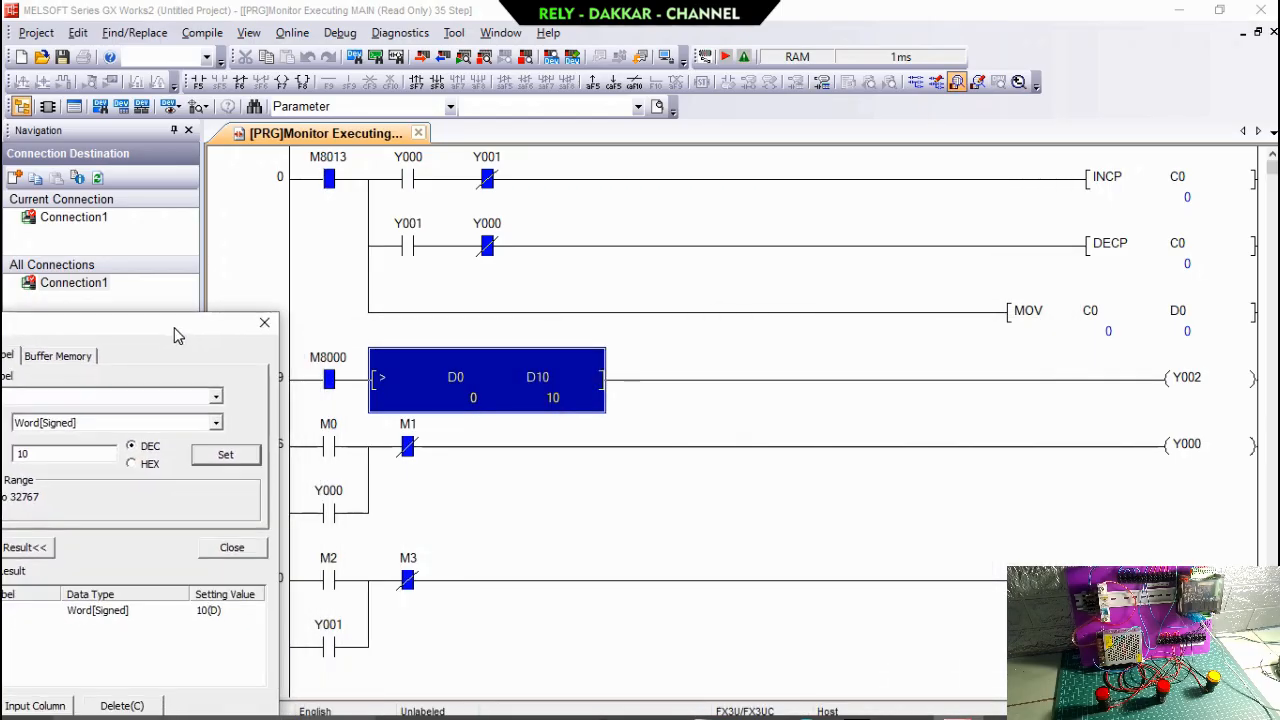
click(332, 450)
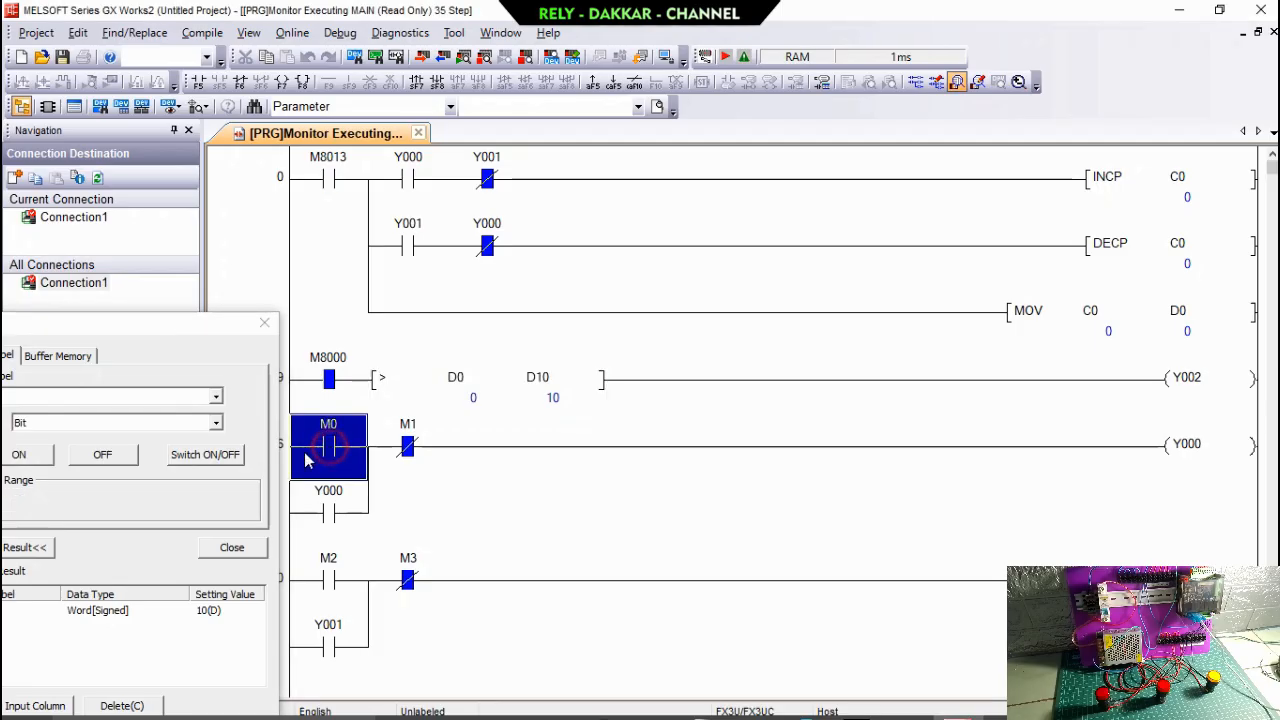
click(206, 455)
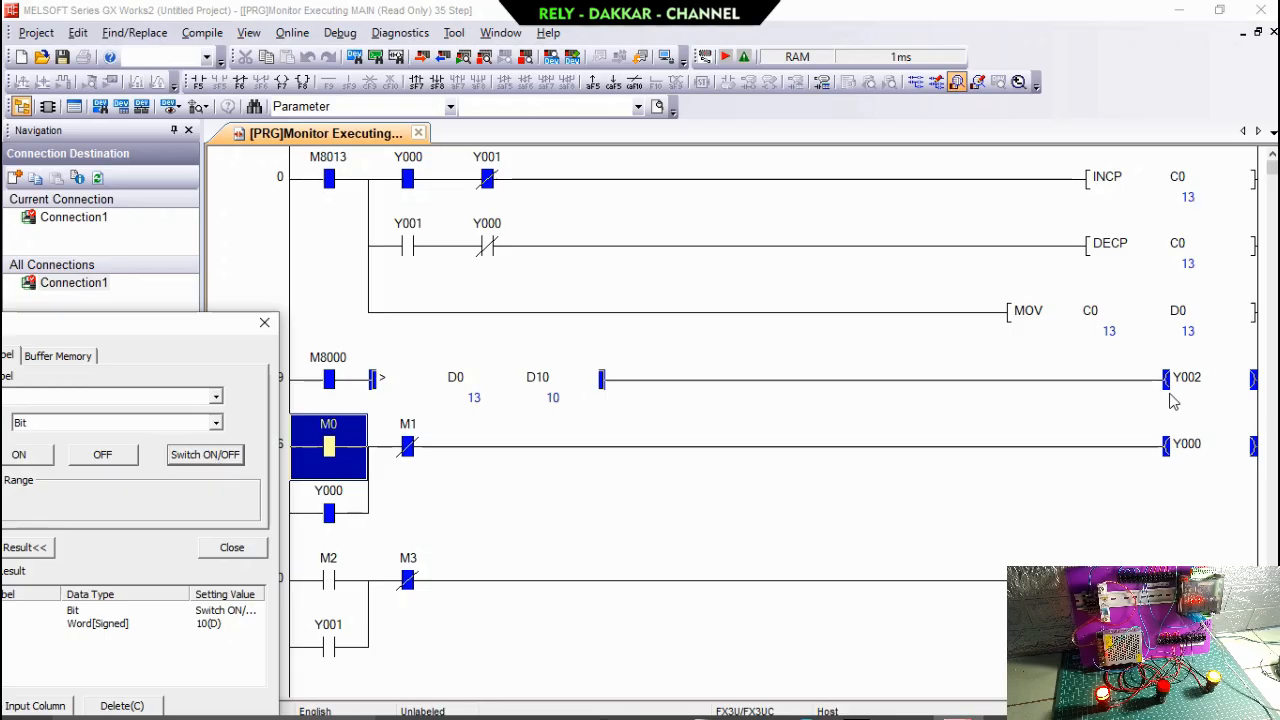
click(407, 452)
click(22, 454)
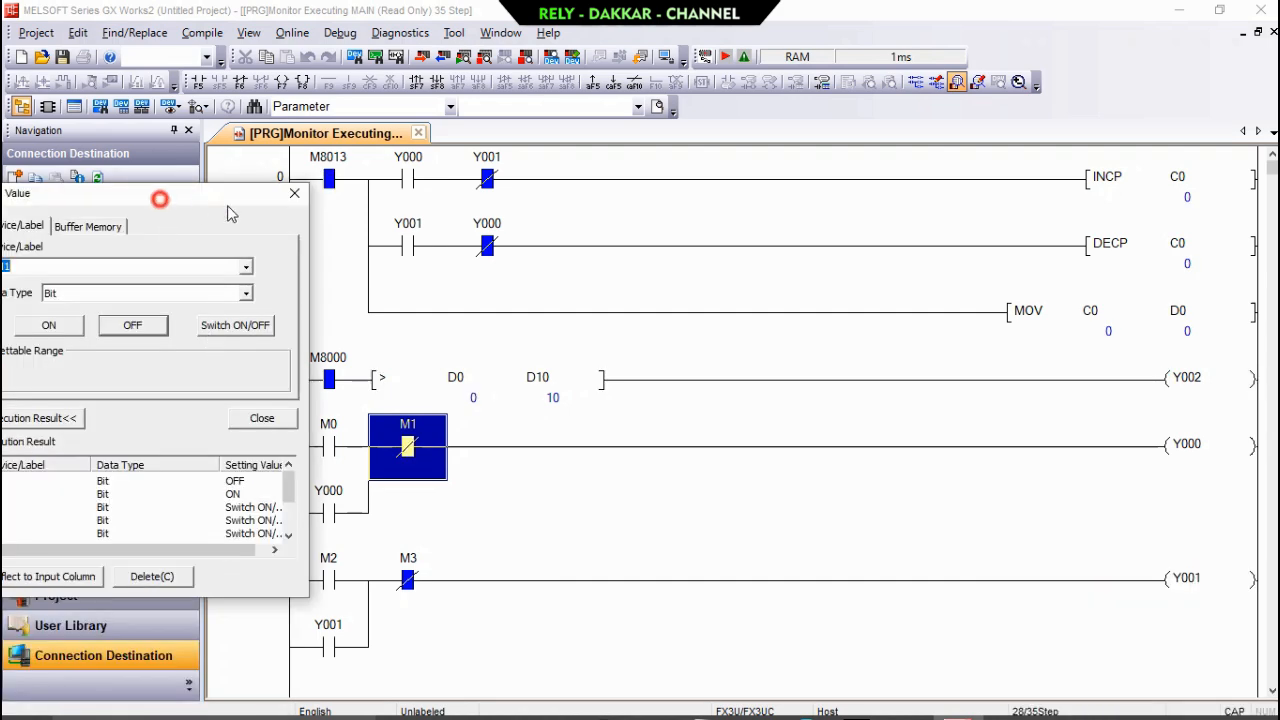
Set device D10 to 0 with Modify Value and close the dialog.
drag(227, 205, 192, 204)
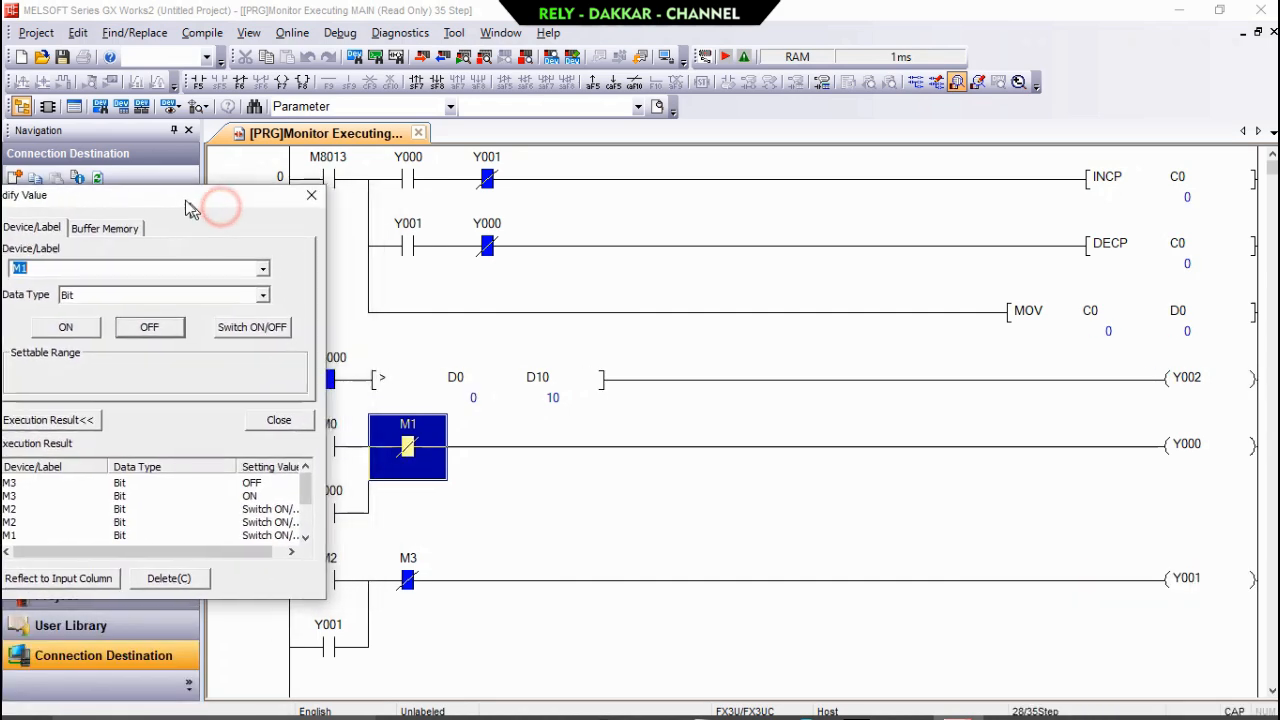
click(344, 452)
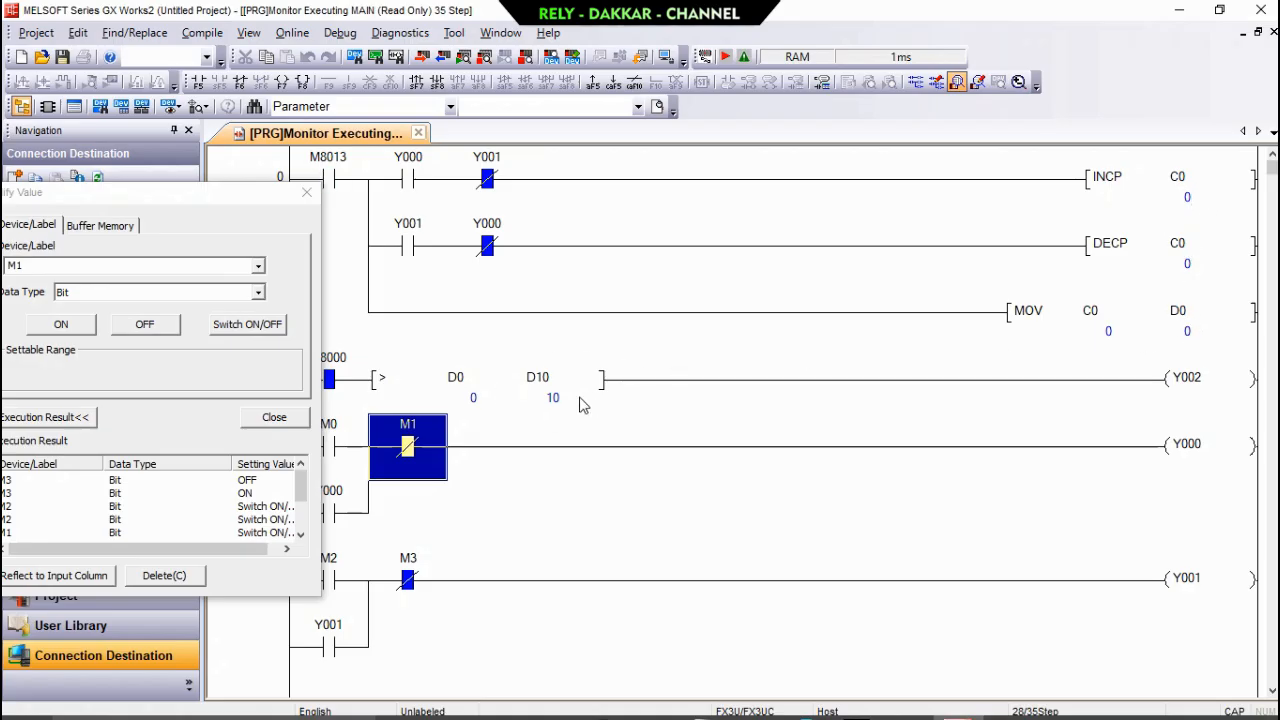
click(536, 395)
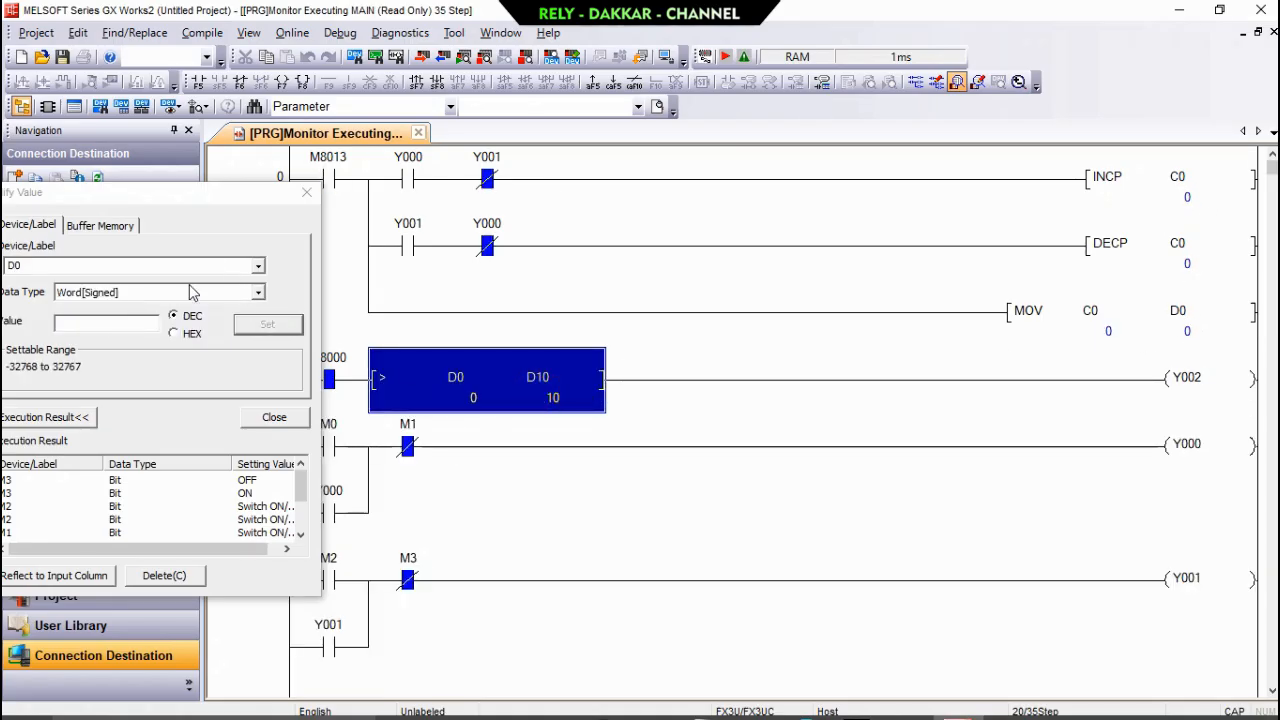
drag(197, 199, 225, 195)
click(284, 263)
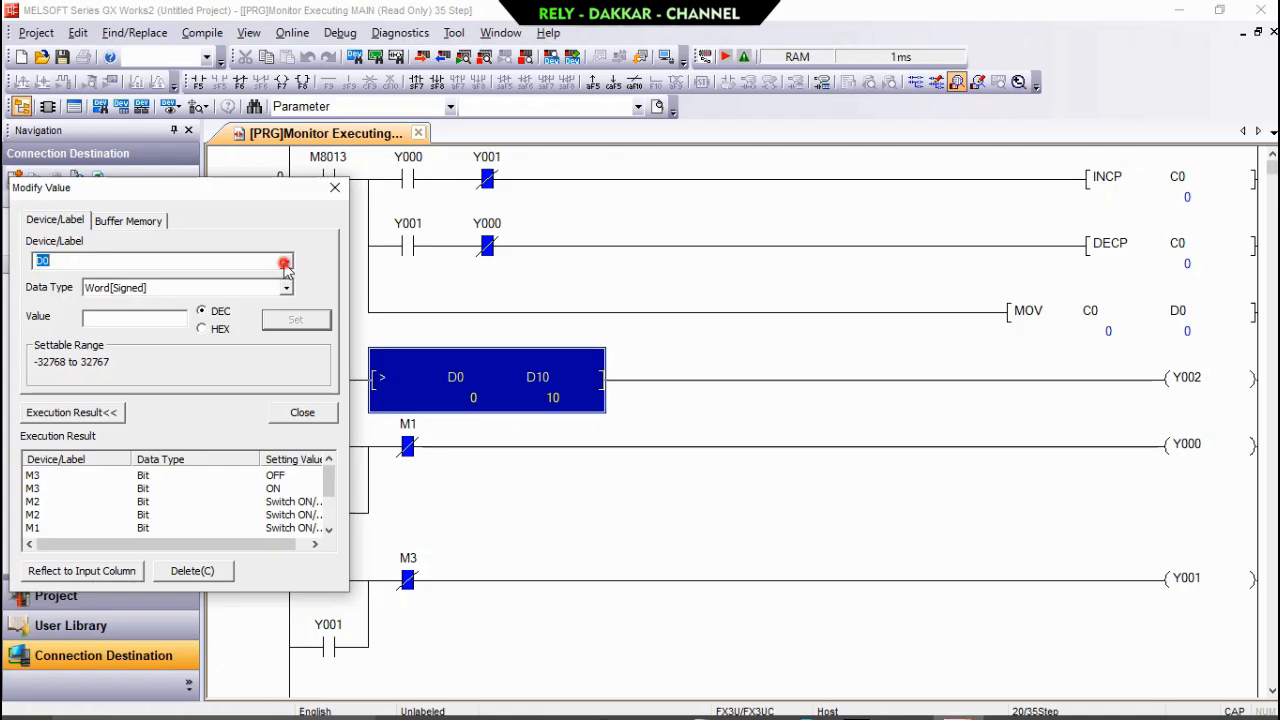
click(250, 289)
click(136, 320)
text(0)
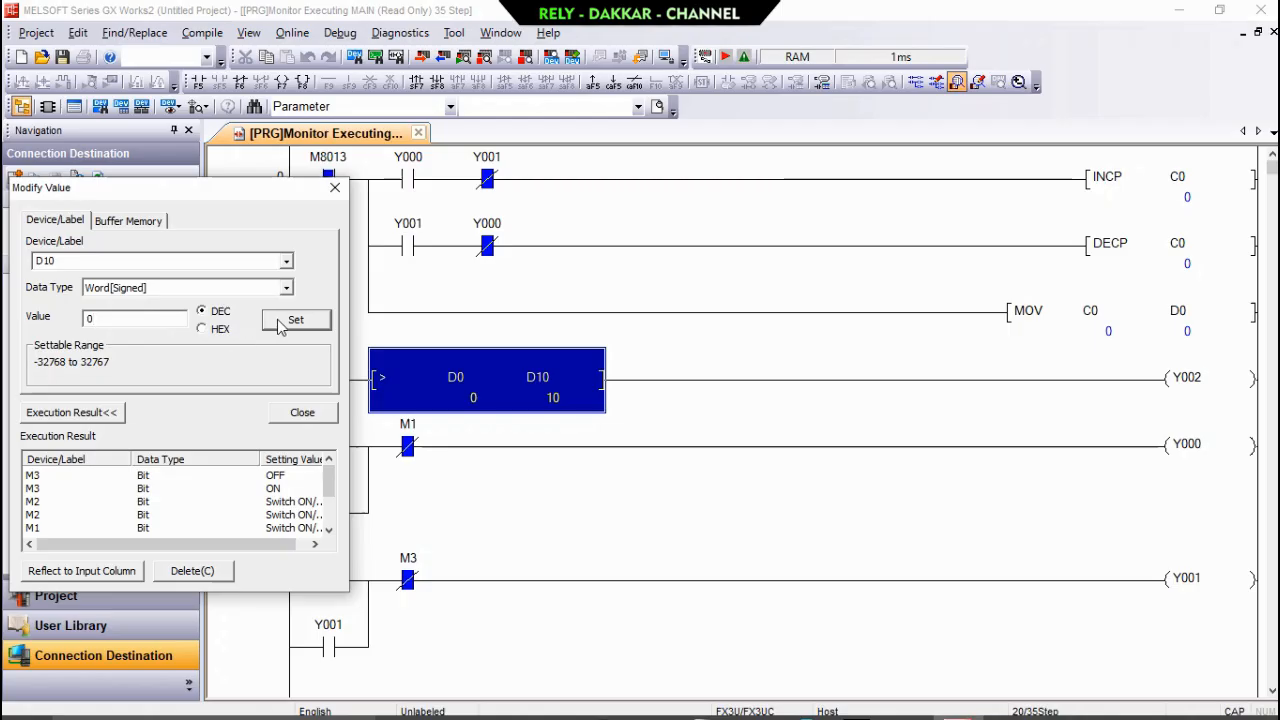
click(283, 322)
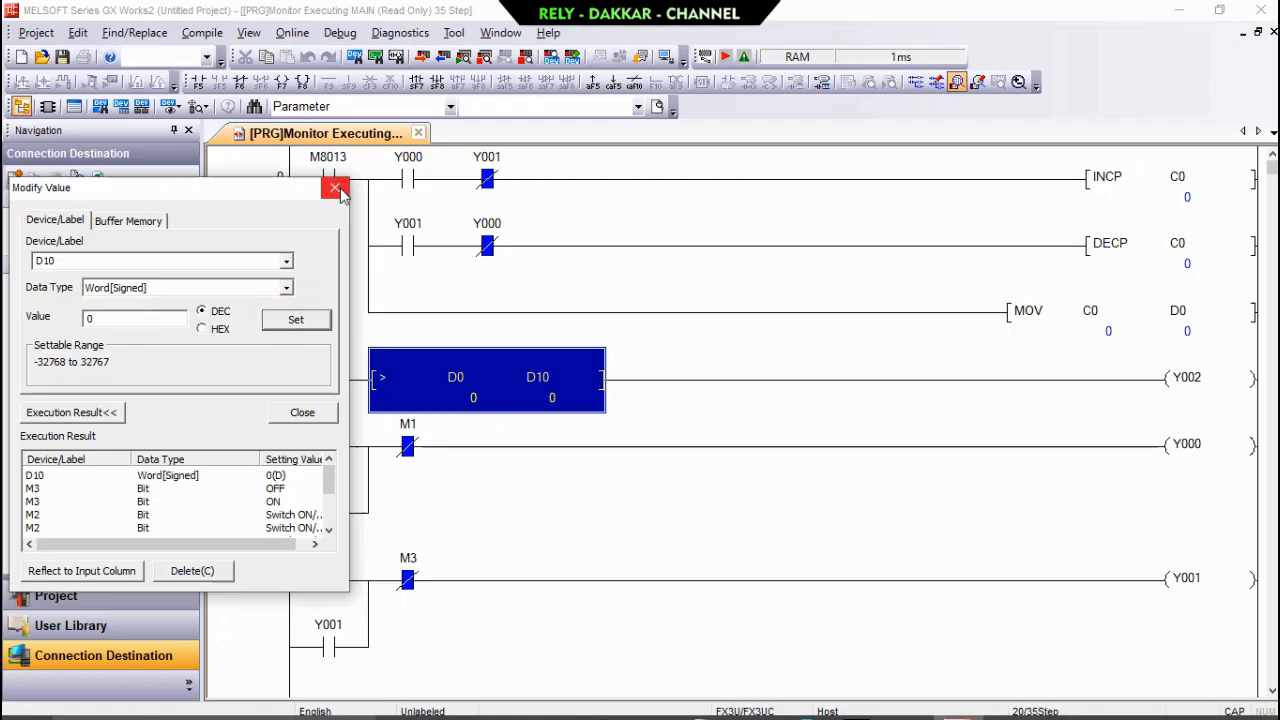
click(335, 188)
Stop monitoring the ladder program in all windows.
click(257, 288)
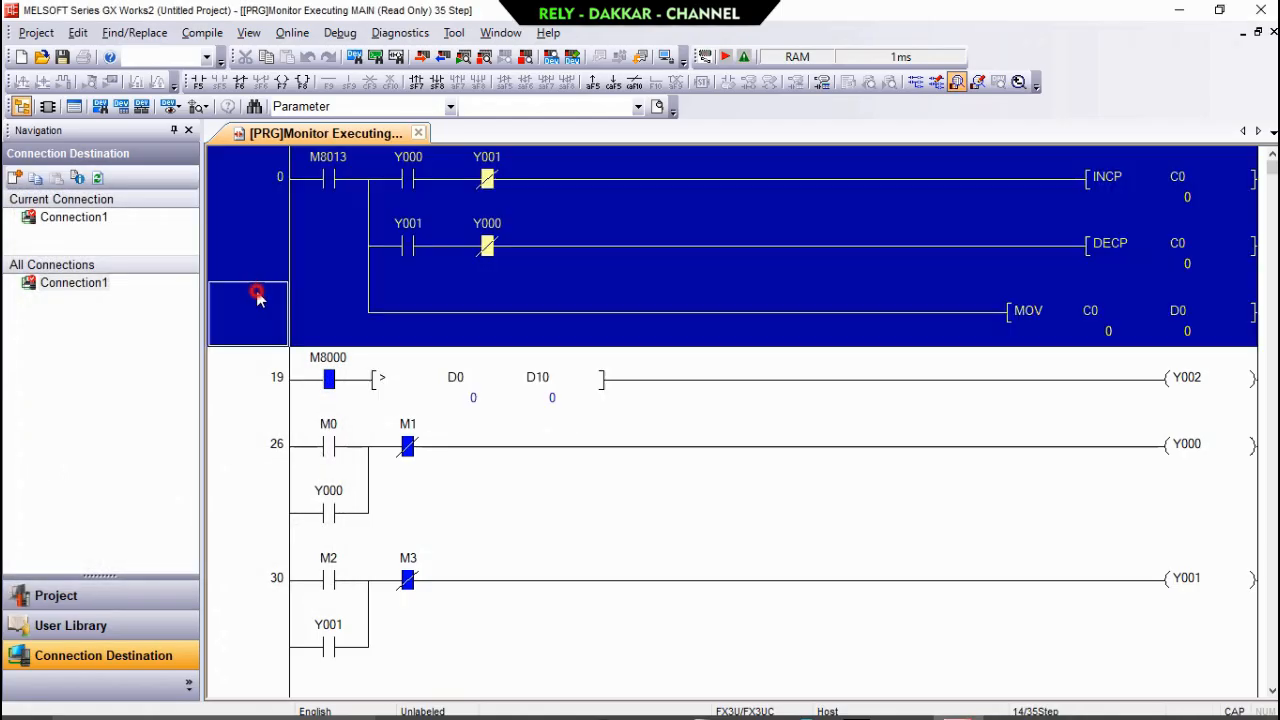
click(374, 342)
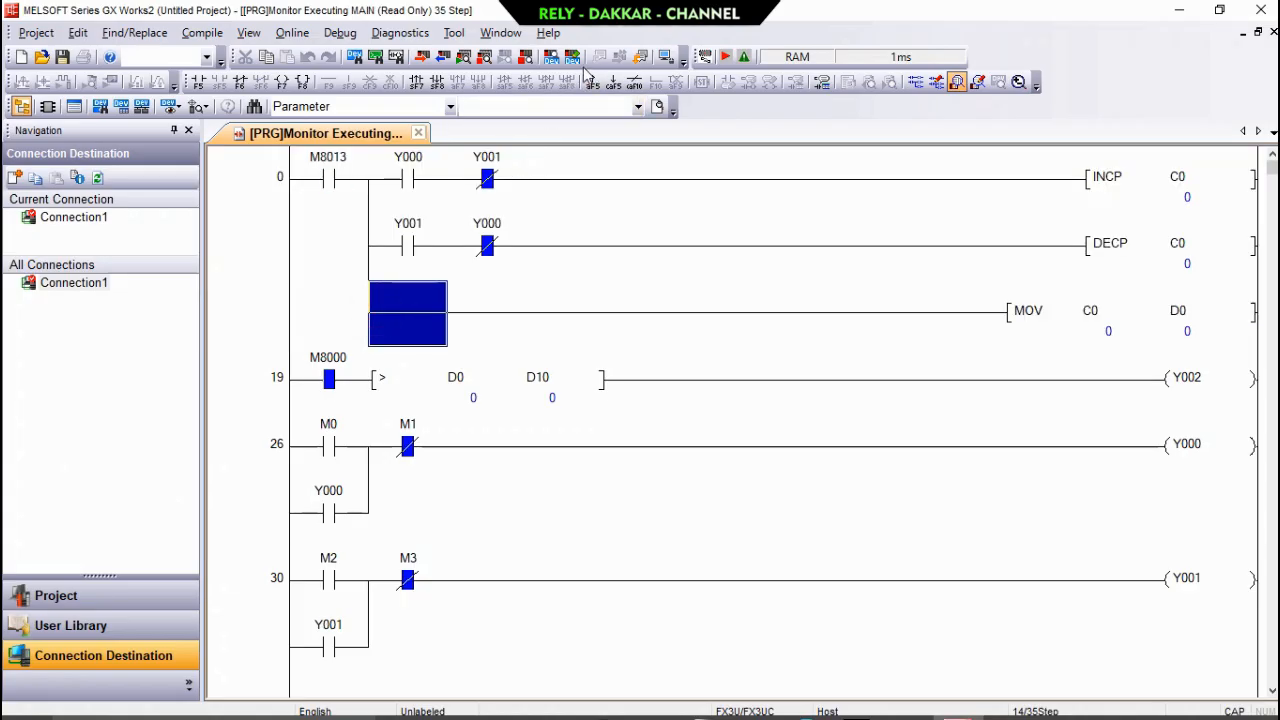
click(529, 60)
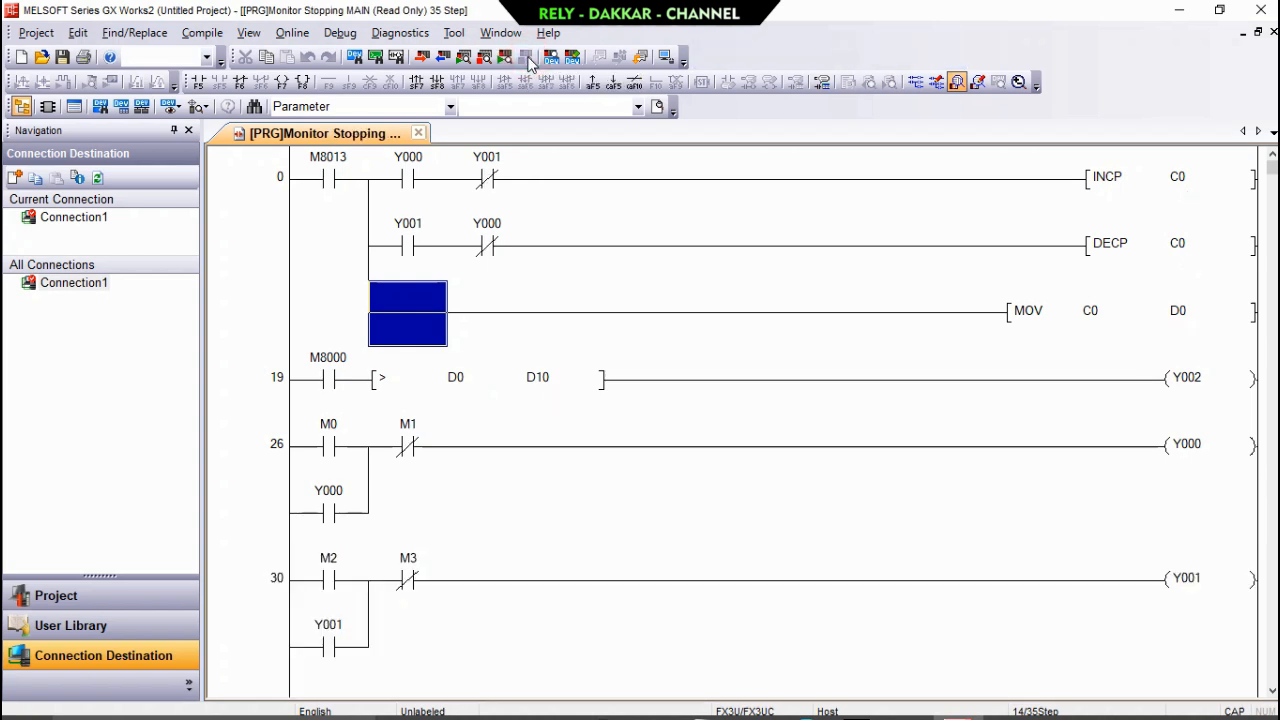
click(540, 214)
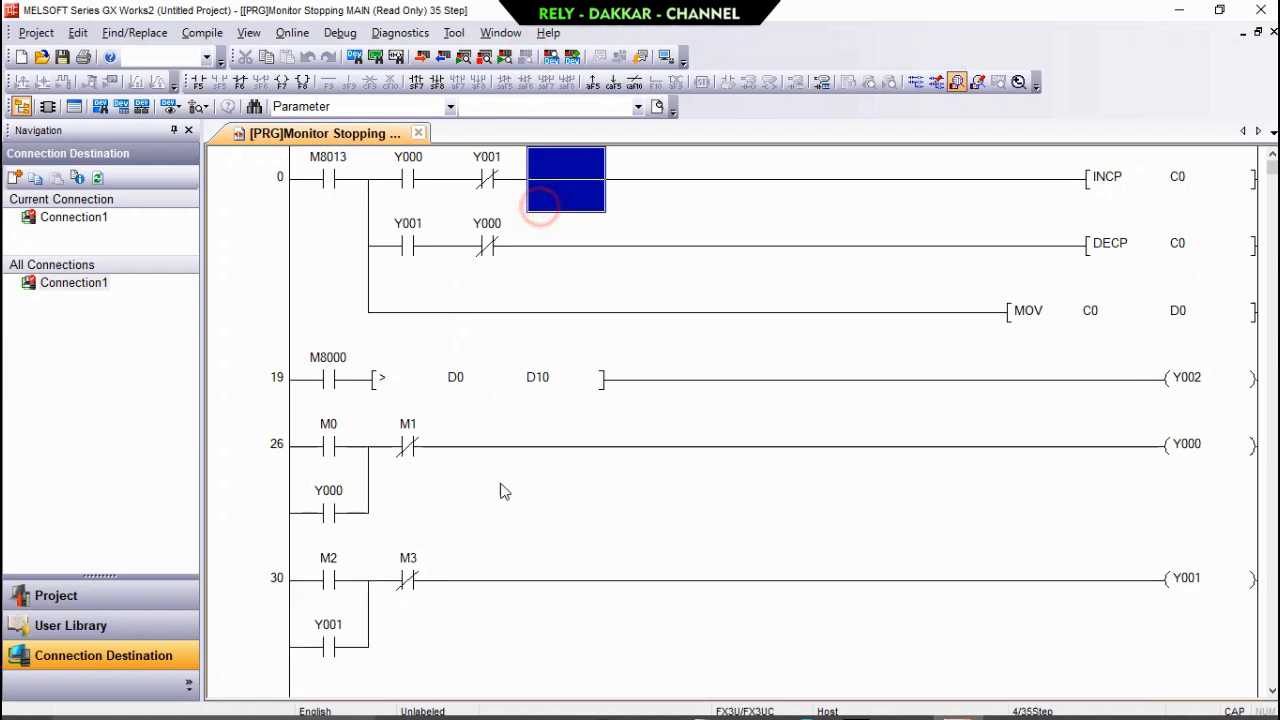
click(522, 533)
click(500, 610)
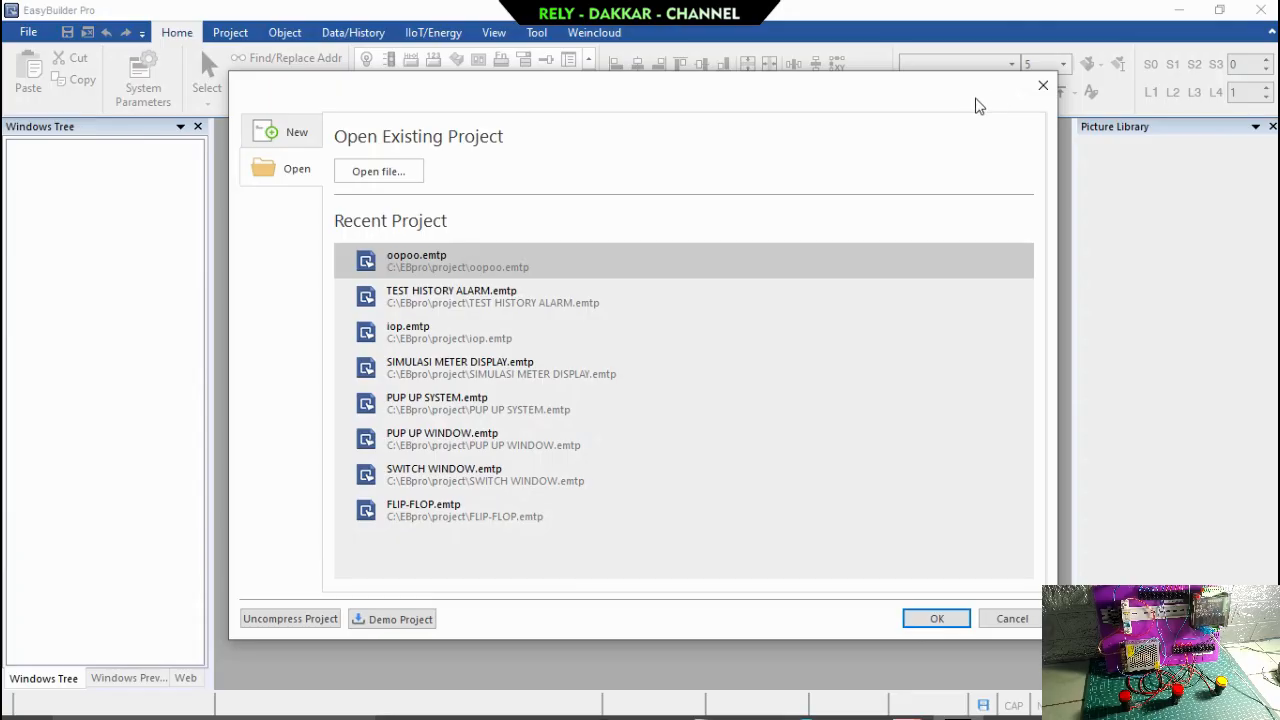
Open the recent project oopoo.emtp in EasyBuilder Pro.
click(463, 290)
click(445, 258)
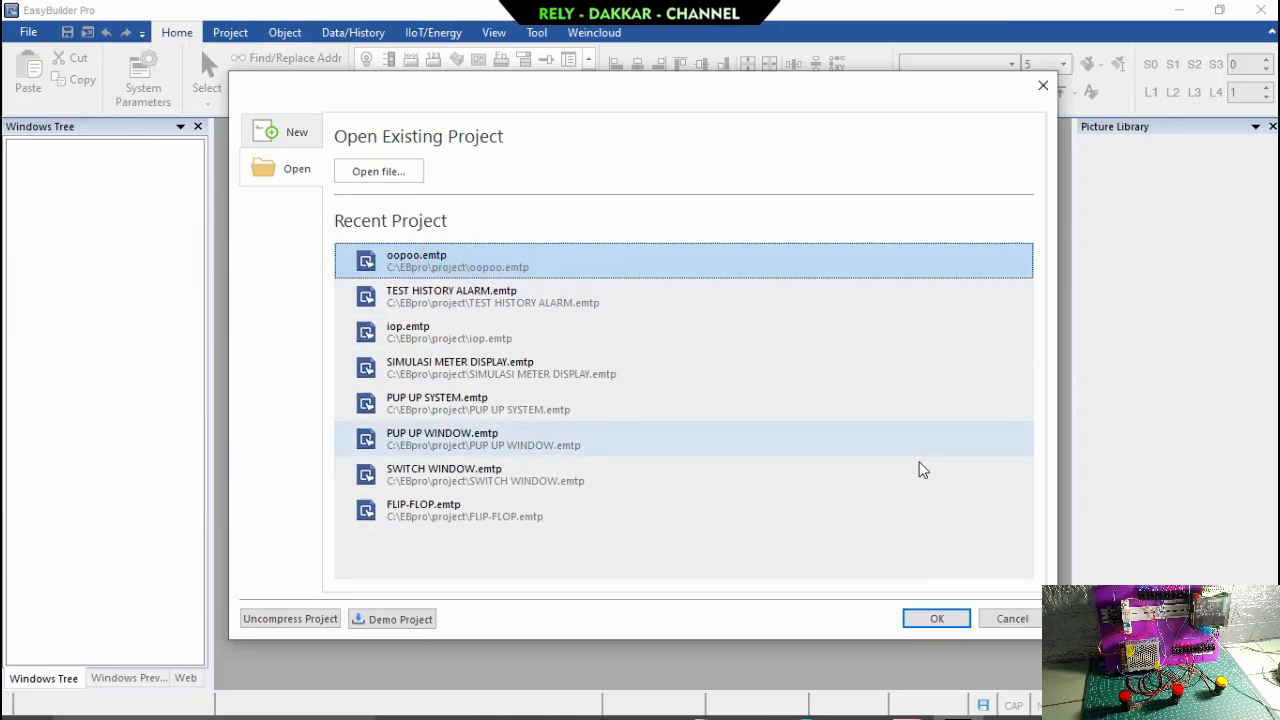
click(945, 619)
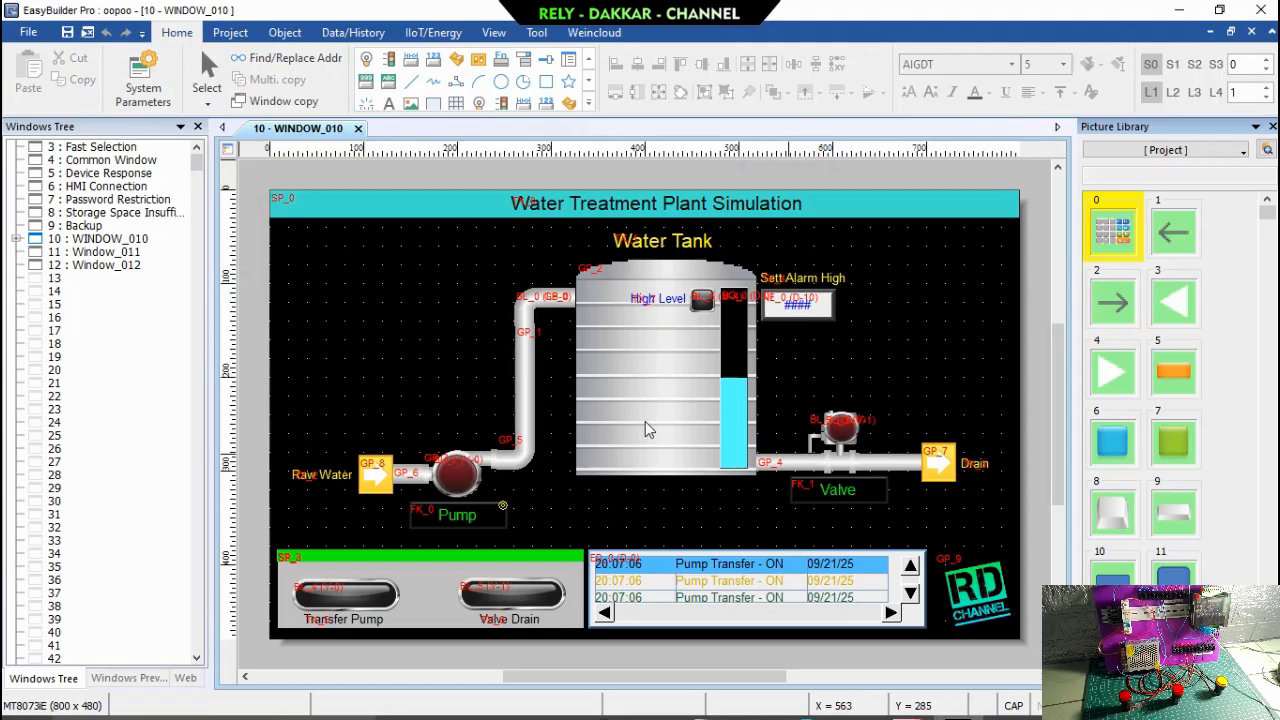
Review the Pump Transfer switches in Window_011 and the Valve Drain switches in Window_012, ending on WINDOW_010.
click(130, 252)
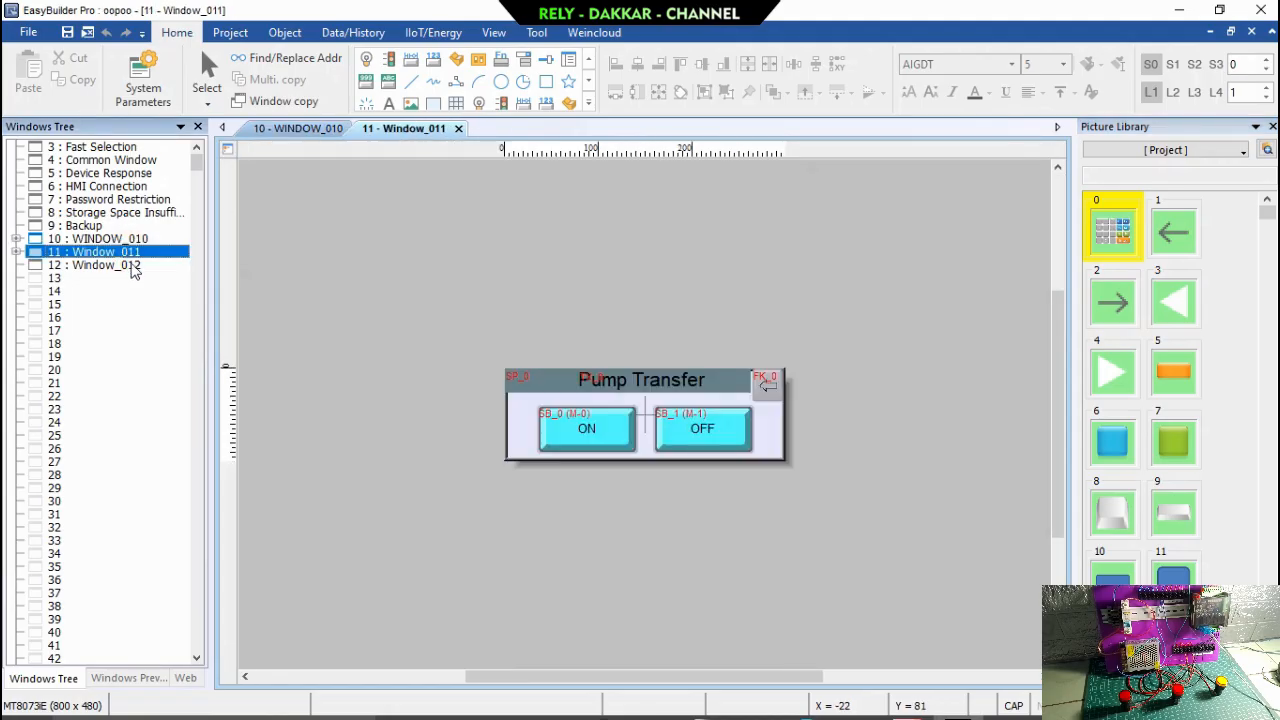
double_click(133, 267)
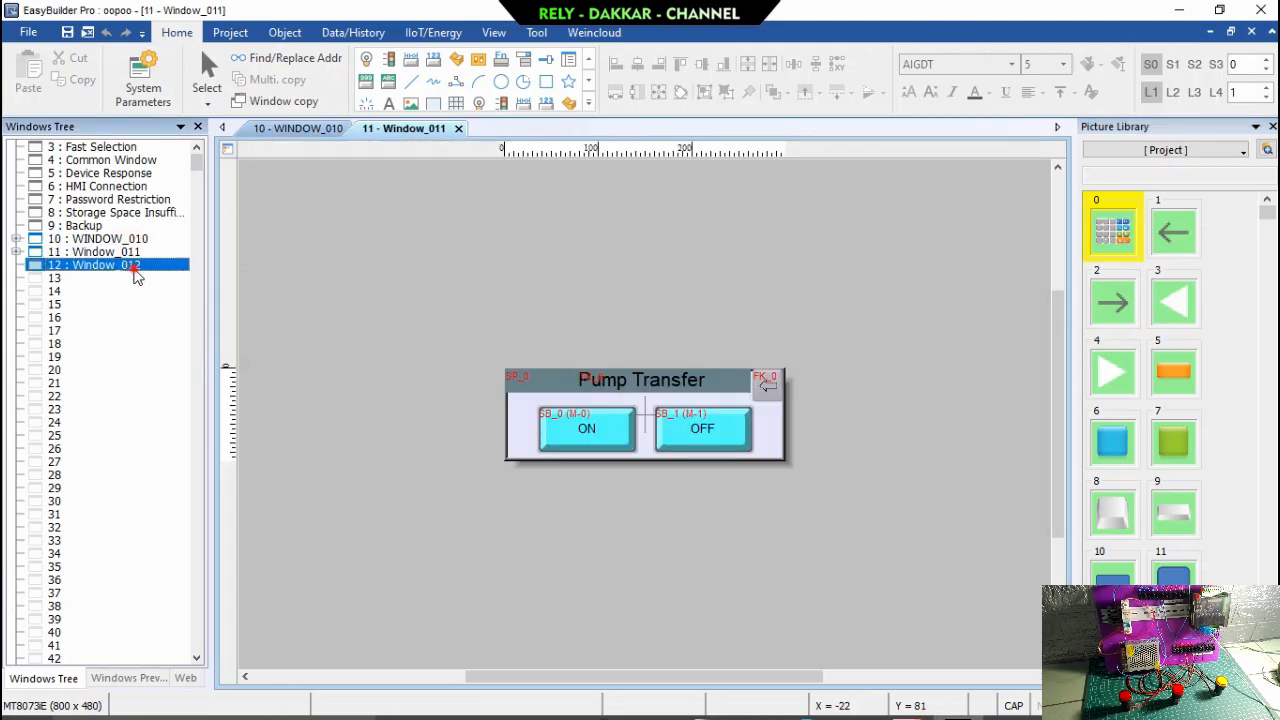
click(416, 133)
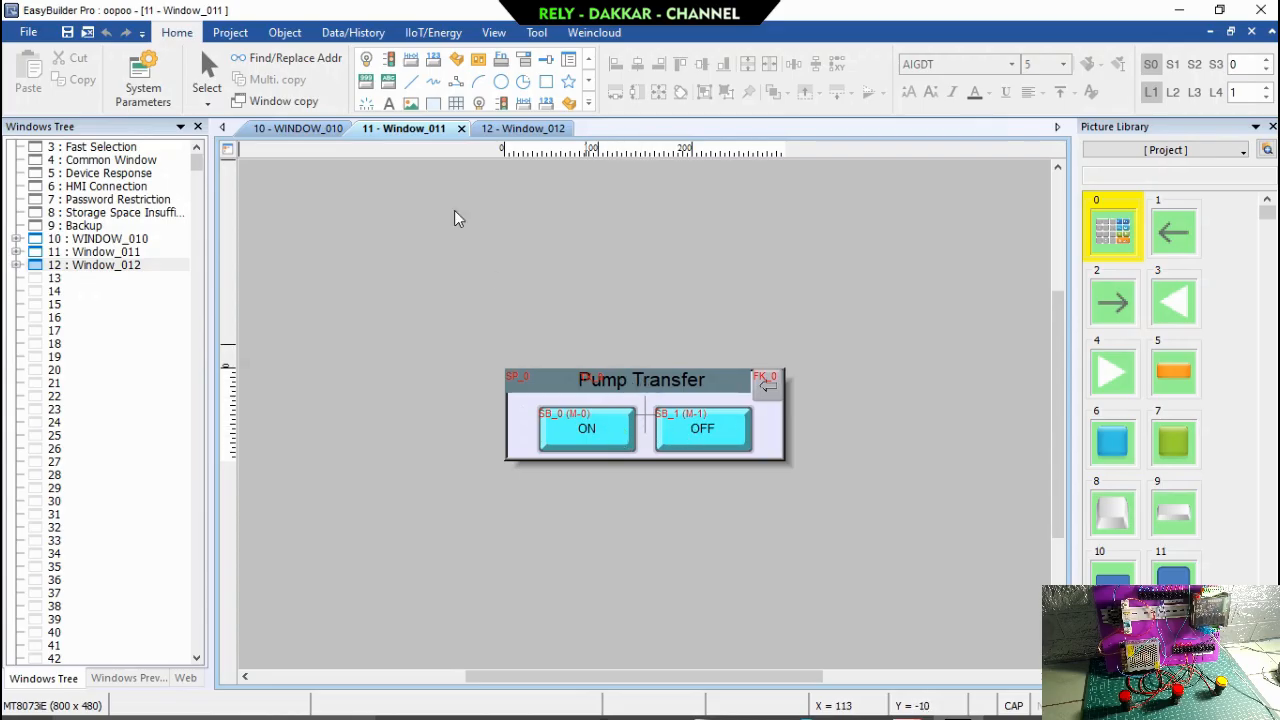
click(530, 128)
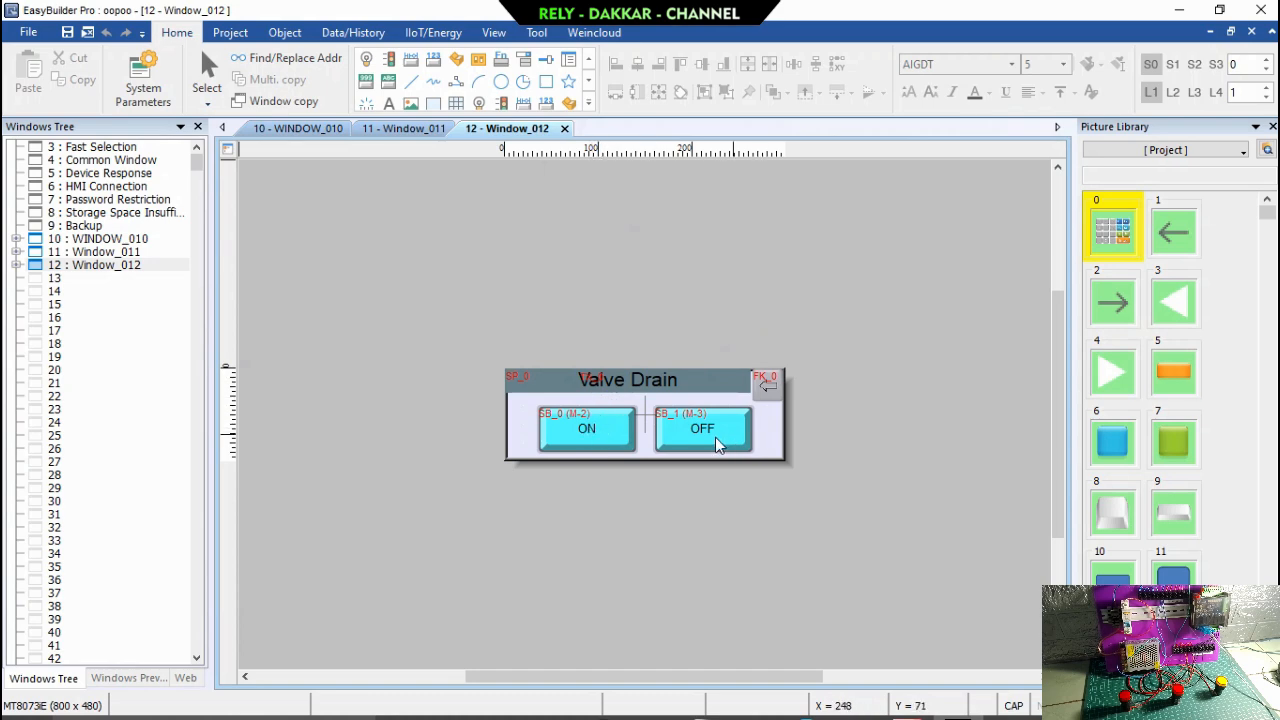
click(296, 128)
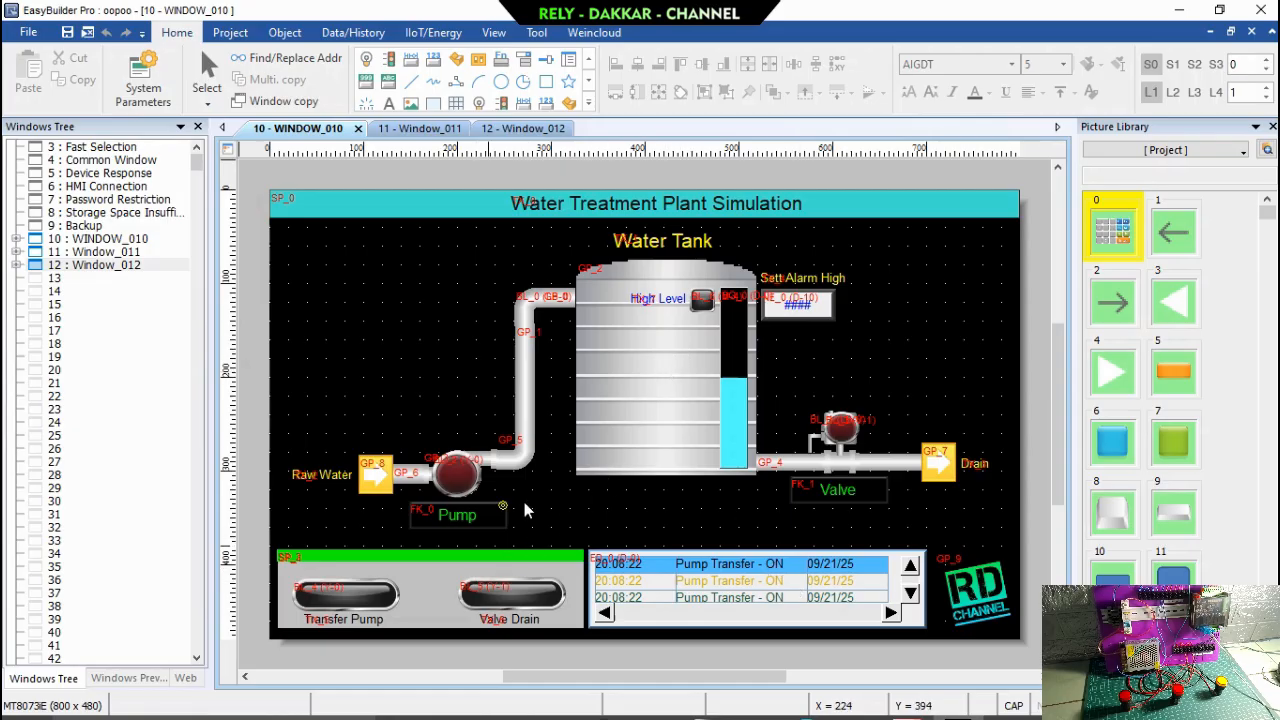
Check the read address settings of the Pump and Valve bit lamps on WINDOW_010.
click(455, 470)
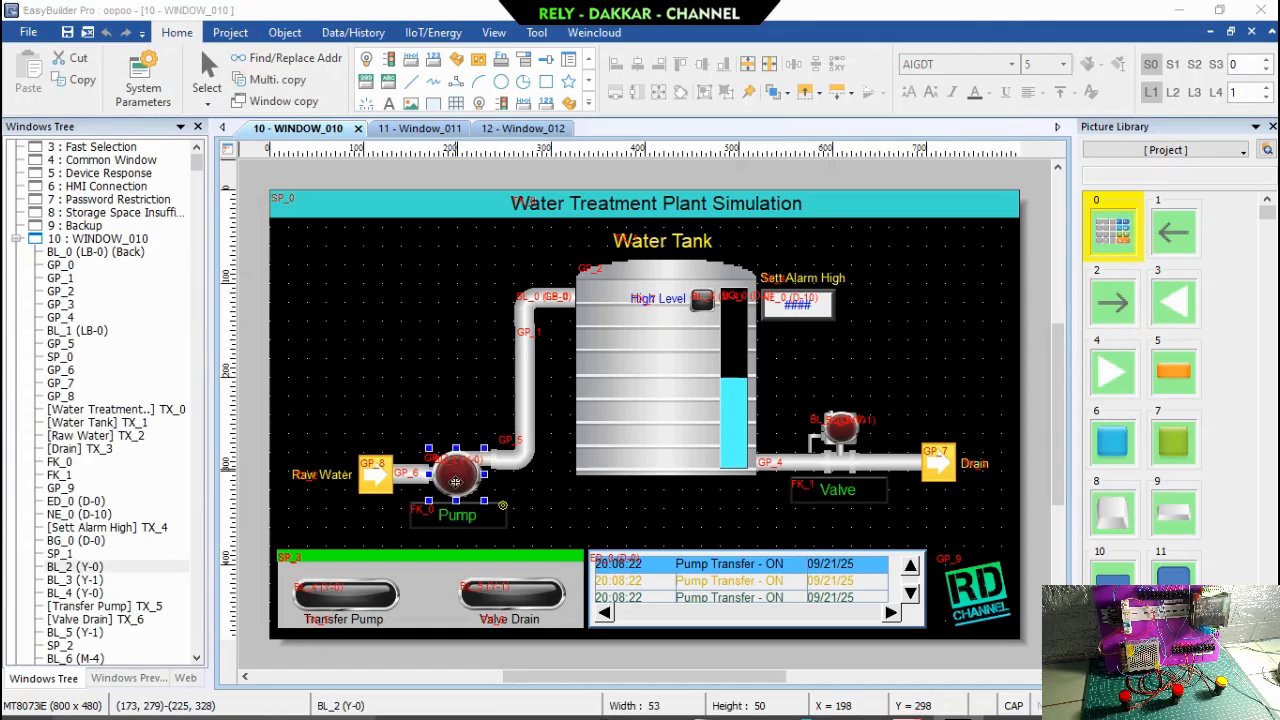
double_click(455, 470)
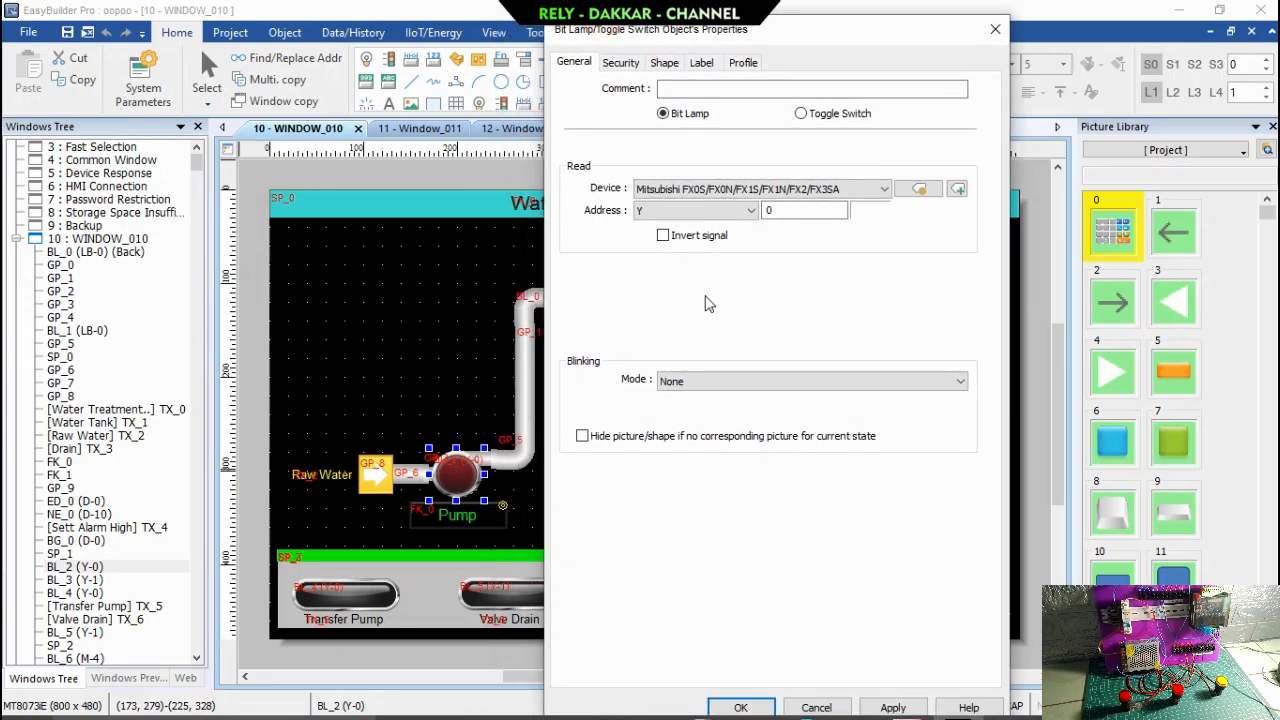
click(740, 707)
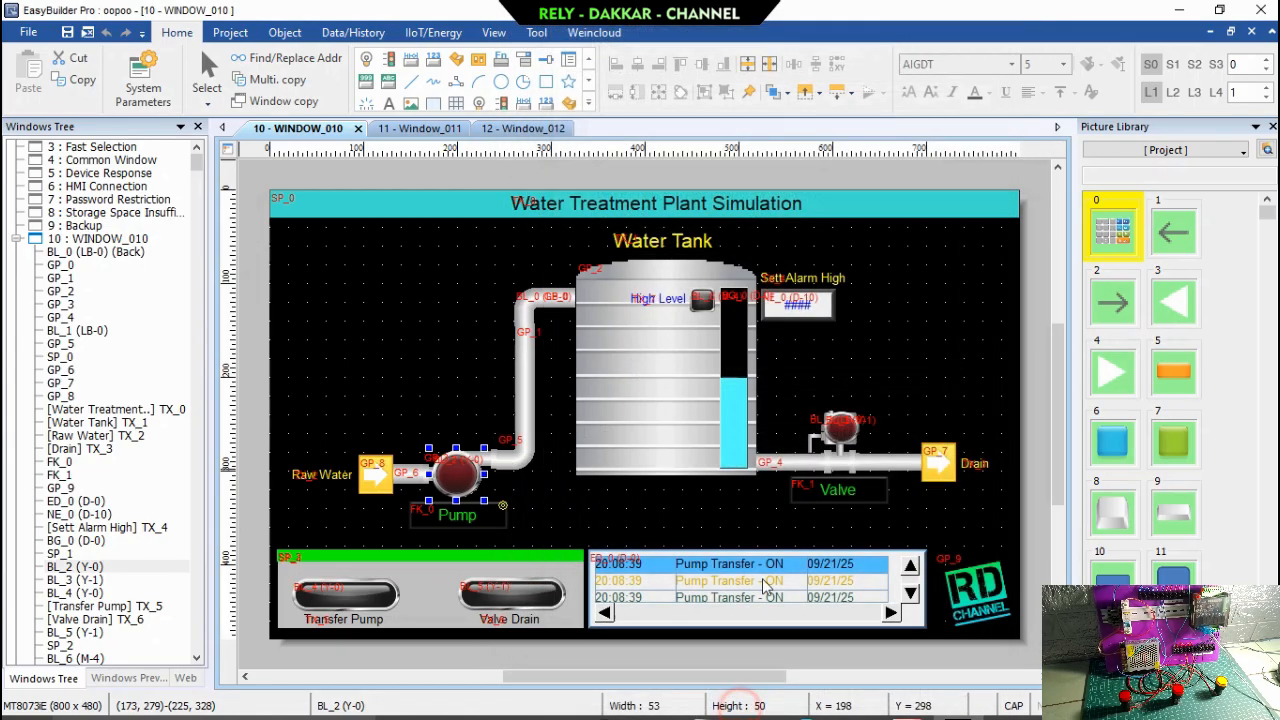
click(845, 429)
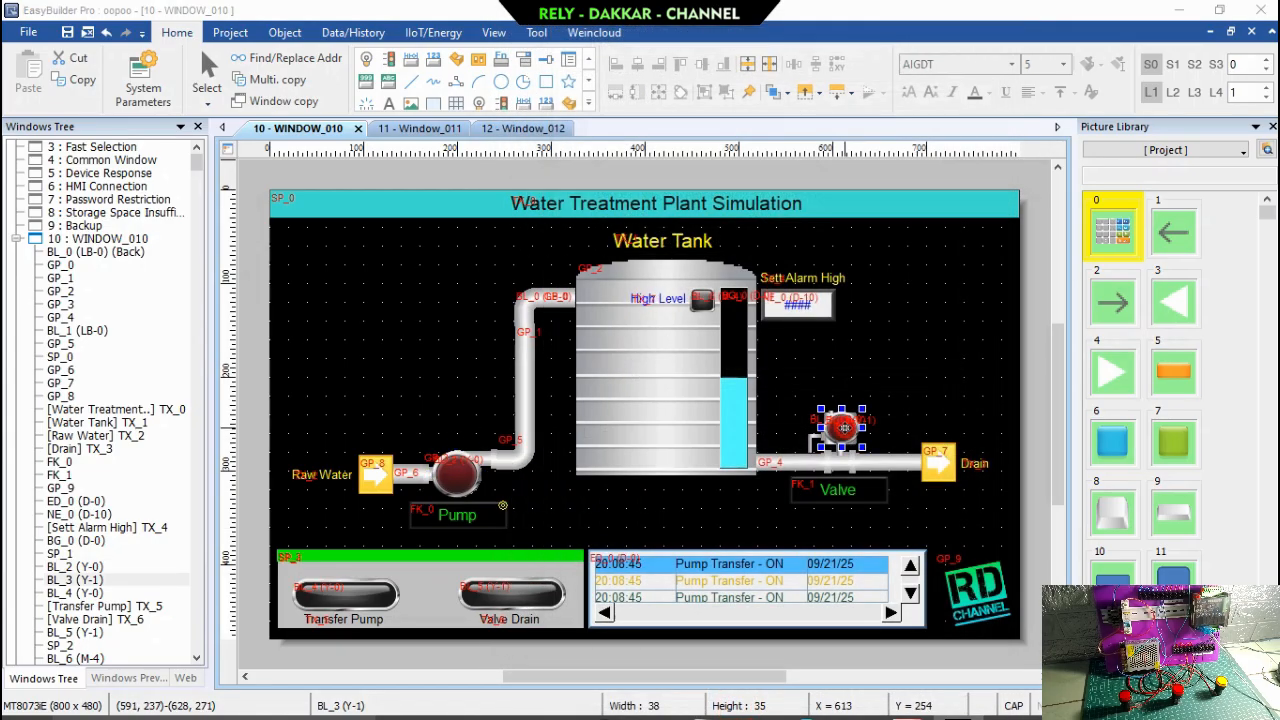
double_click(843, 427)
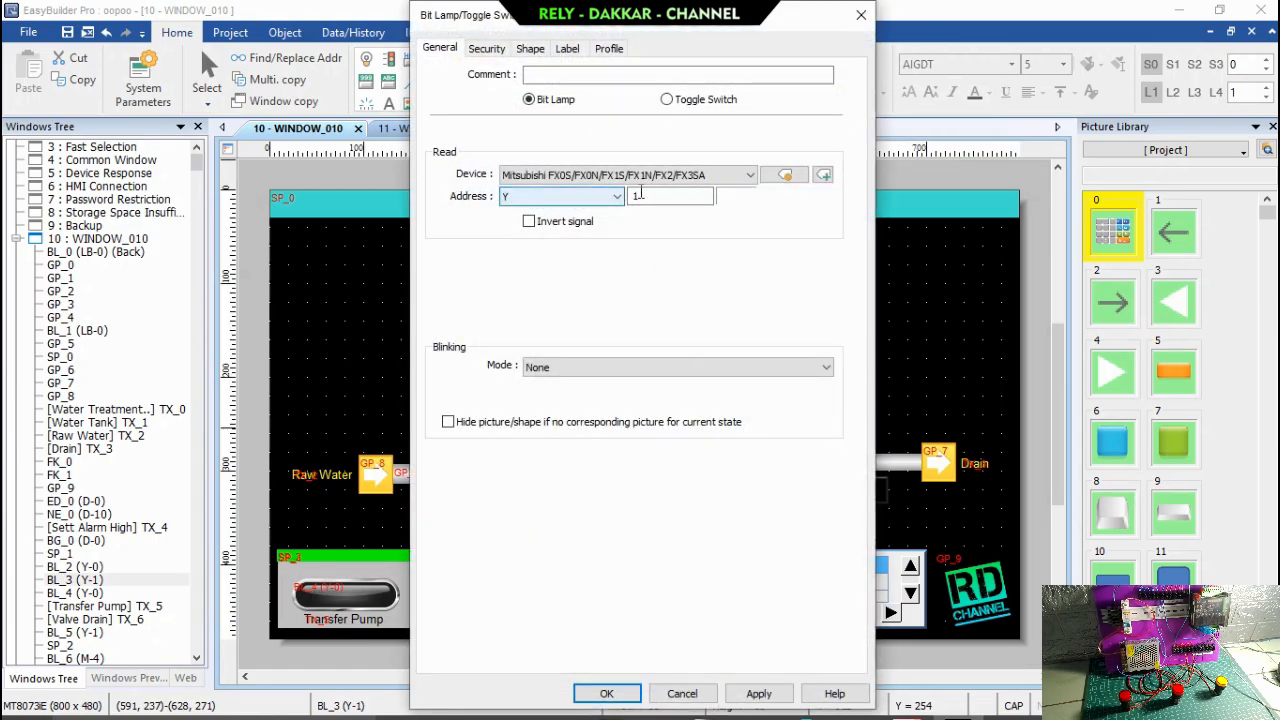
click(607, 693)
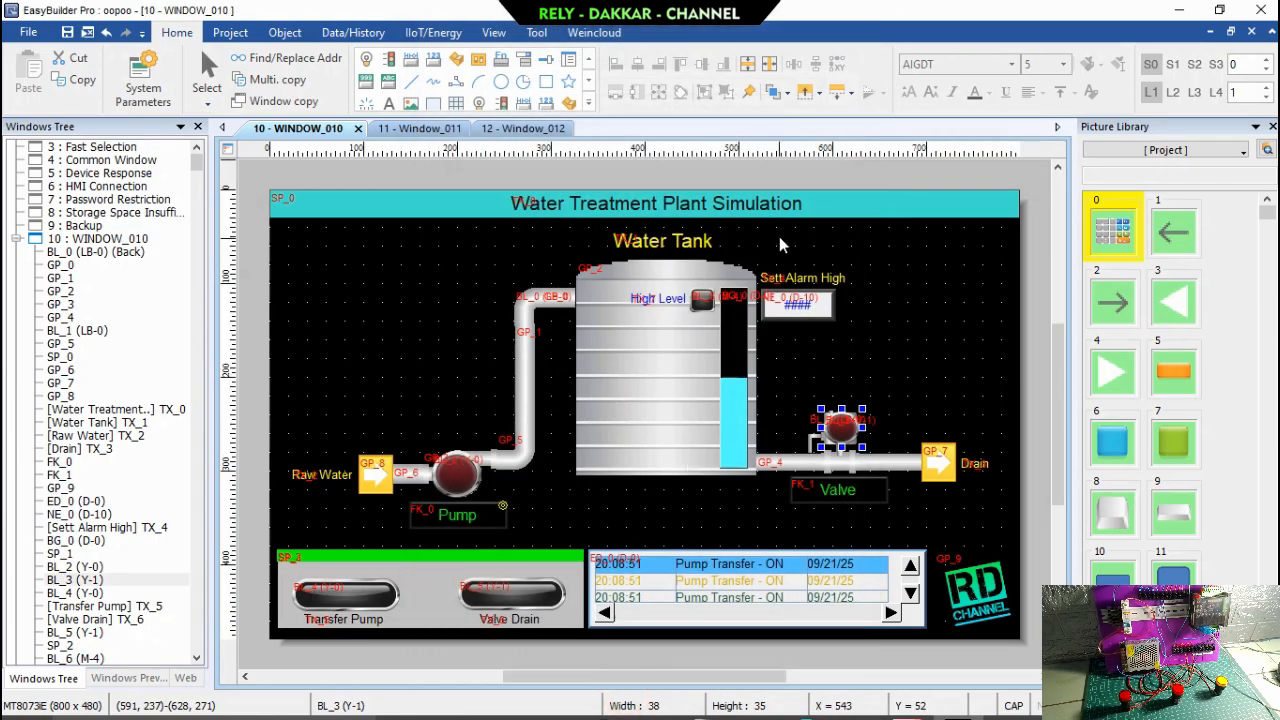
Set the High Level bit lamp's read address to Y 2 on WINDOW_010.
click(698, 307)
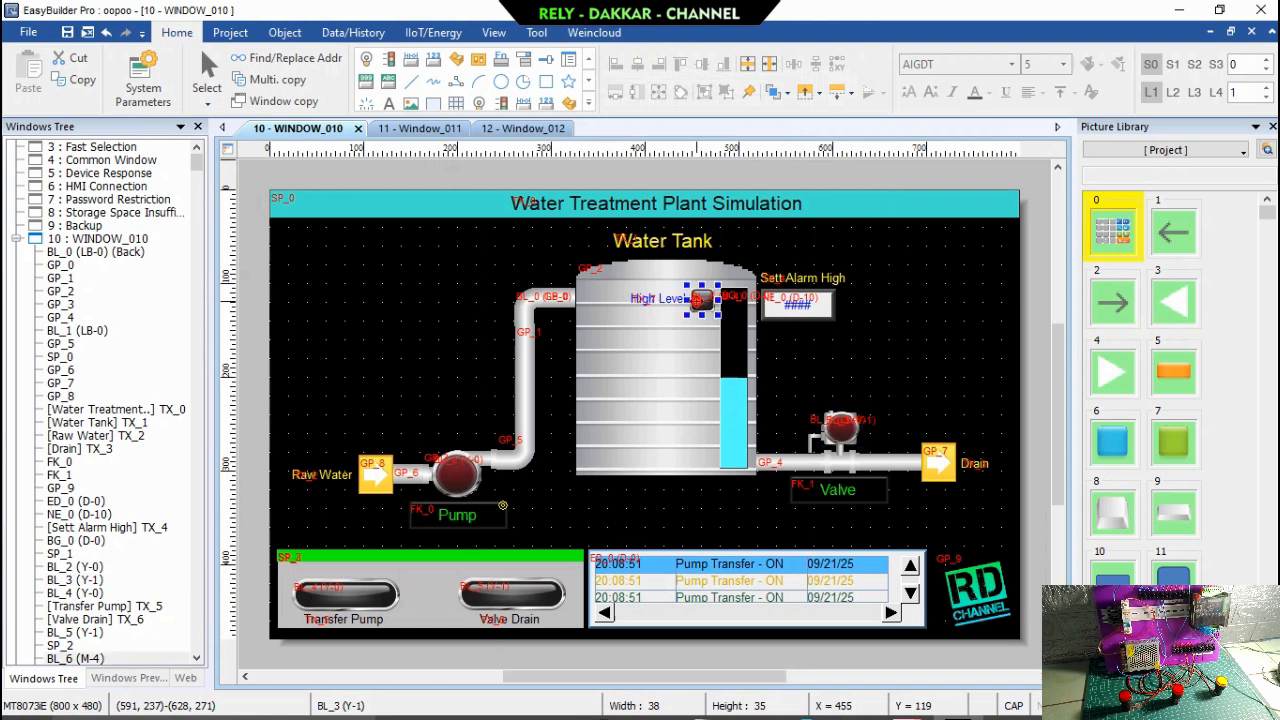
double_click(698, 307)
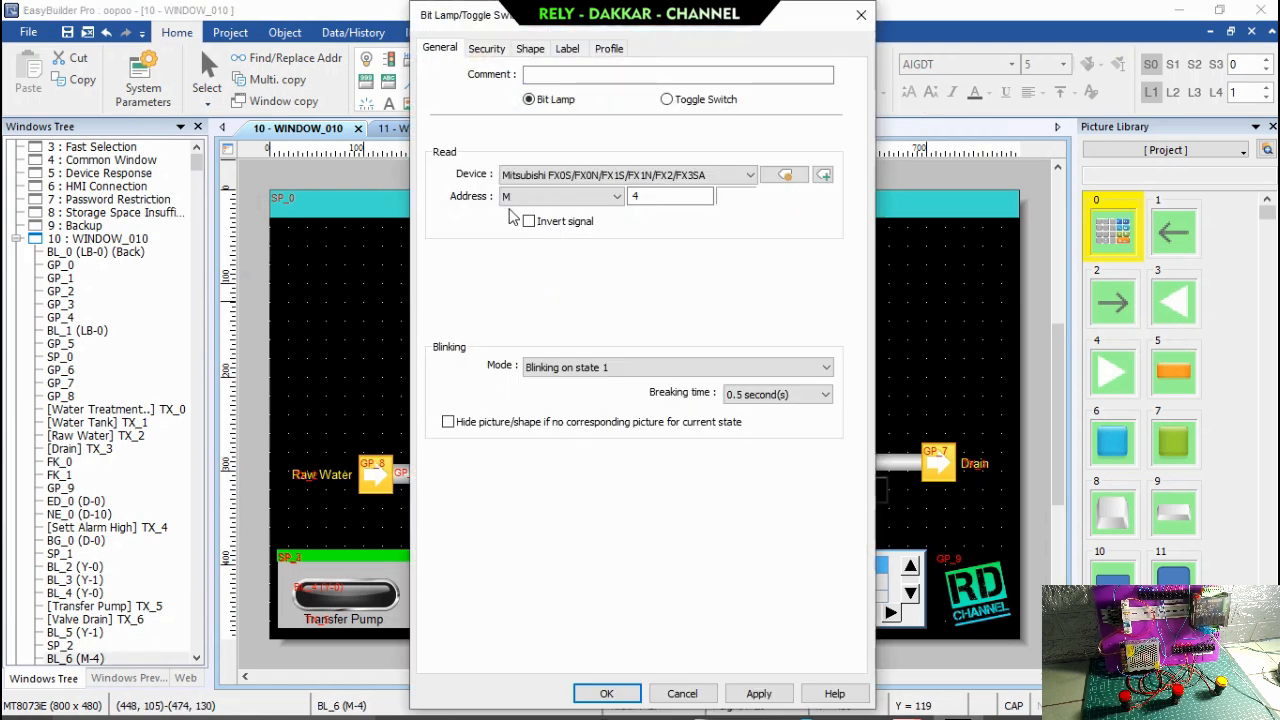
click(620, 195)
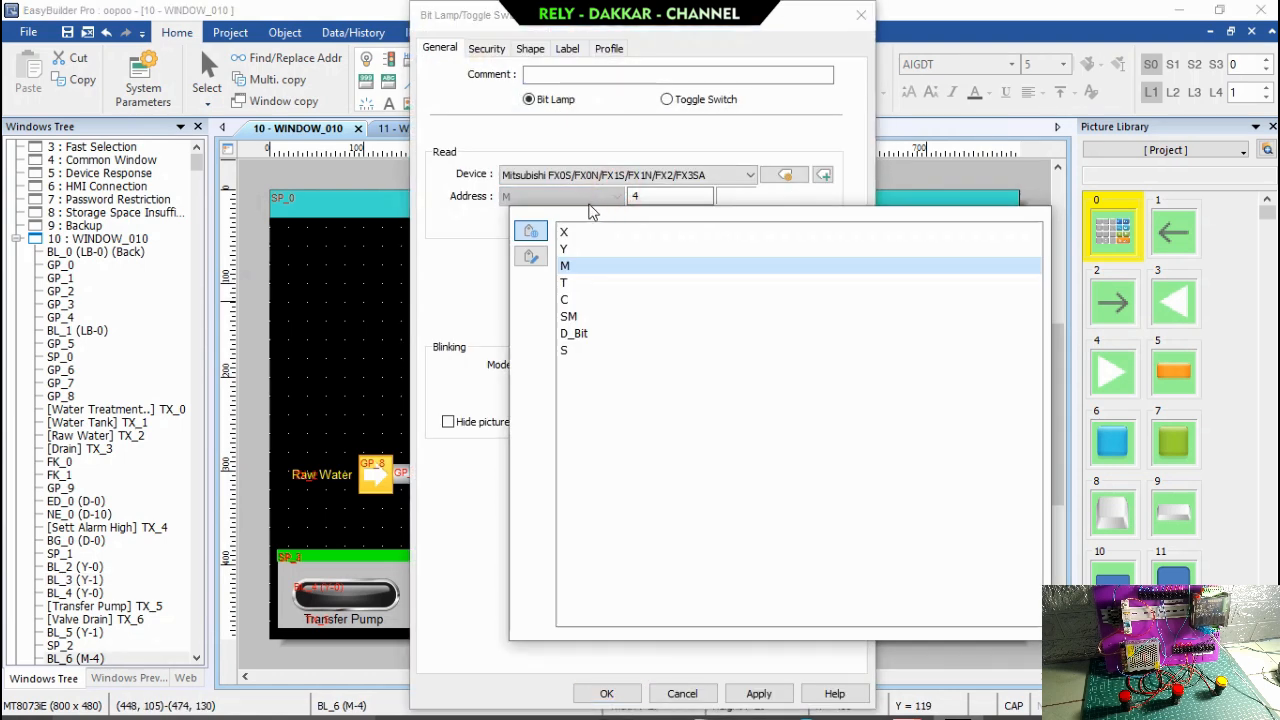
click(583, 250)
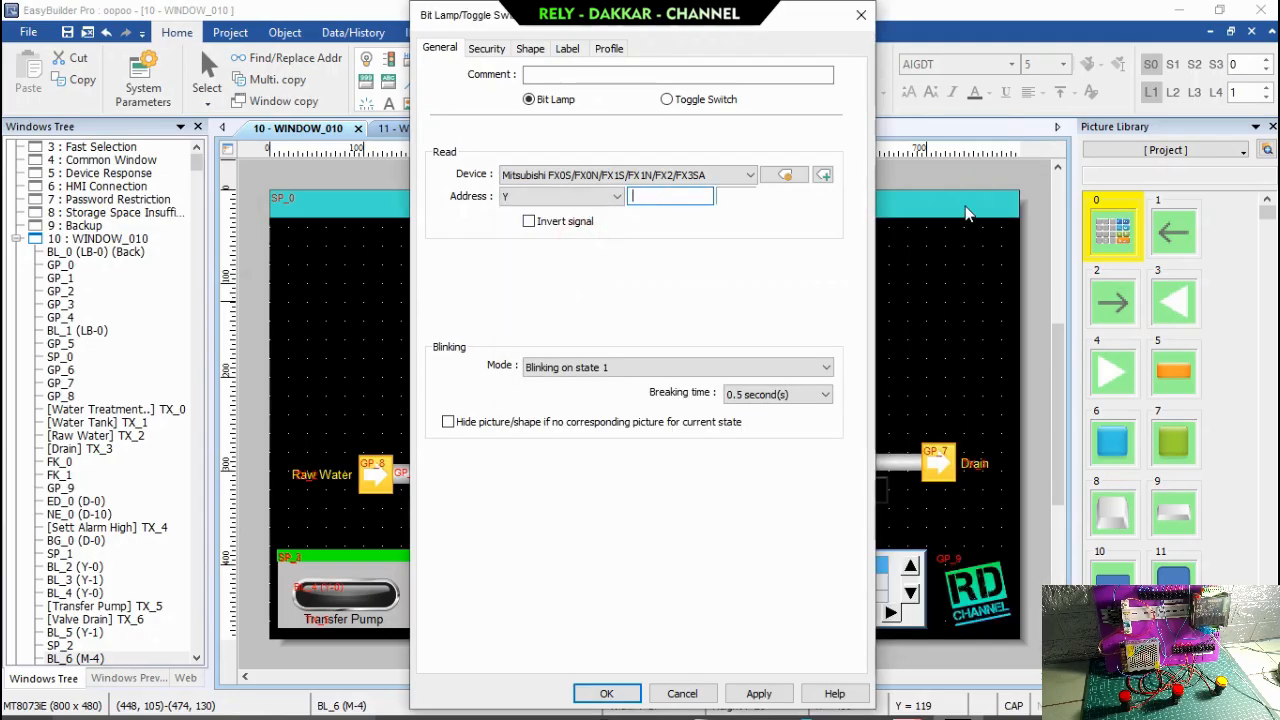
click(608, 694)
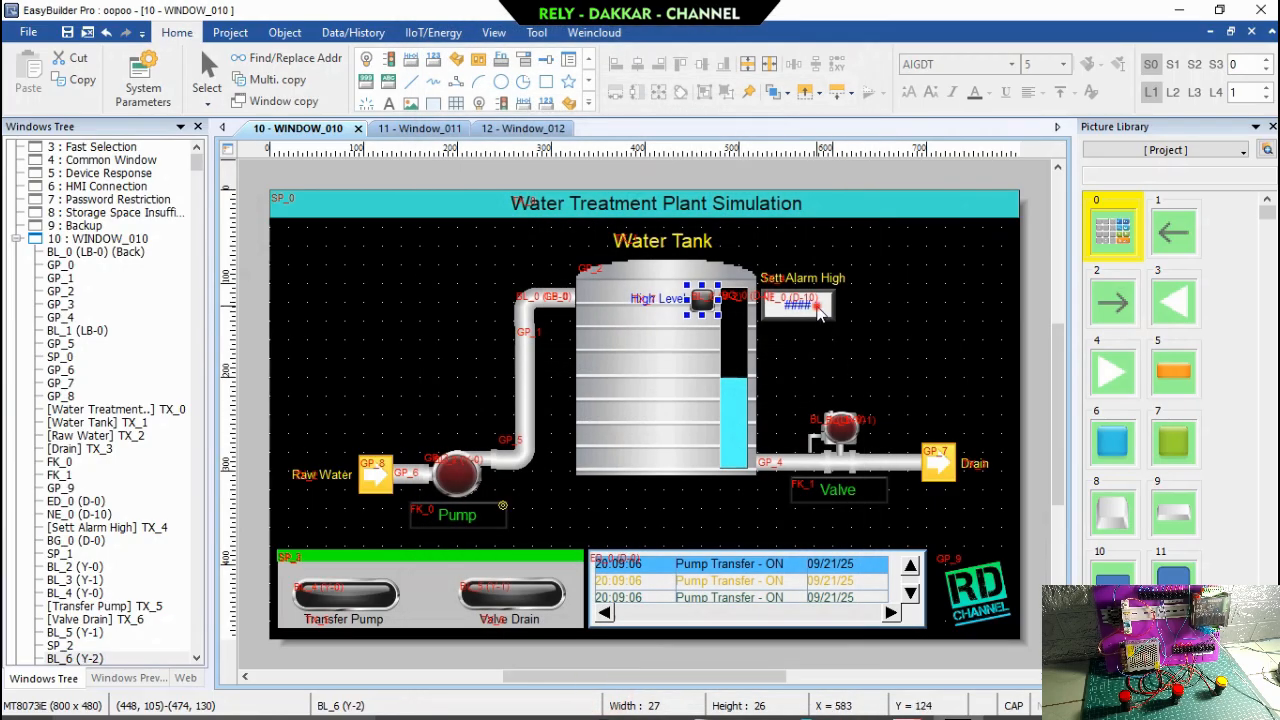
Check the address settings of the Sett Alarm High numeric object and the tank level bar graph.
double_click(805, 306)
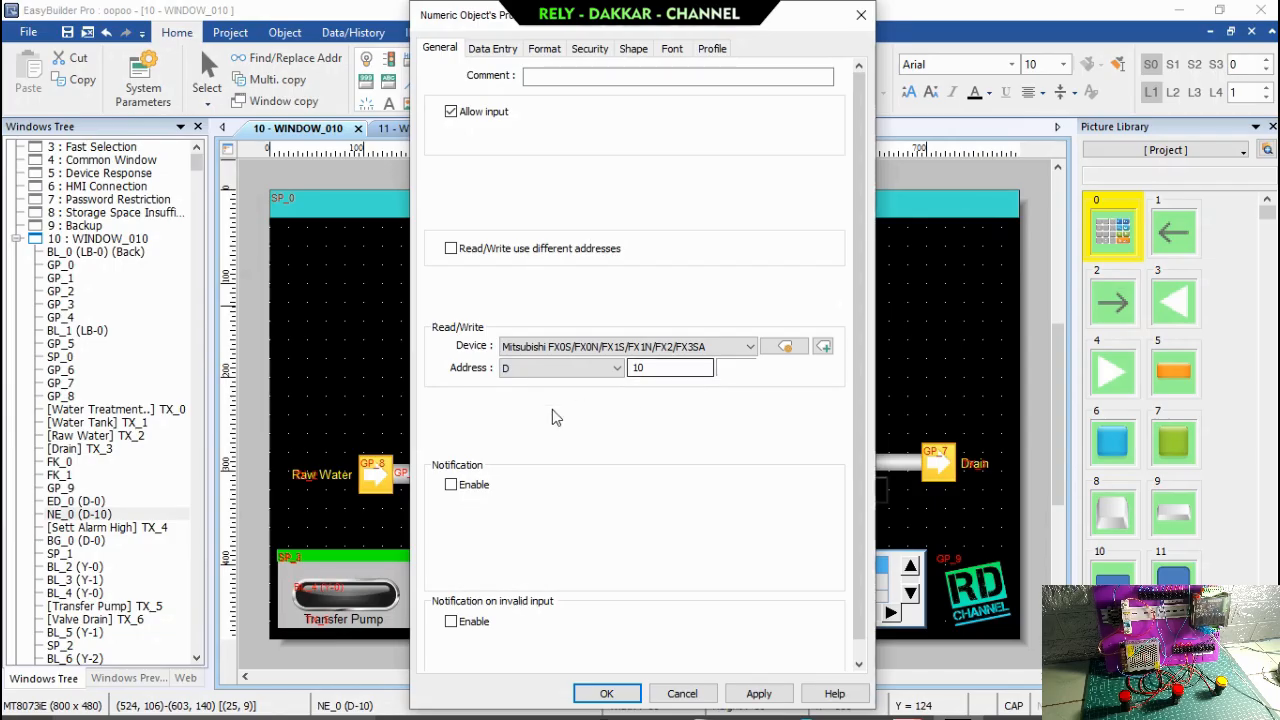
click(604, 693)
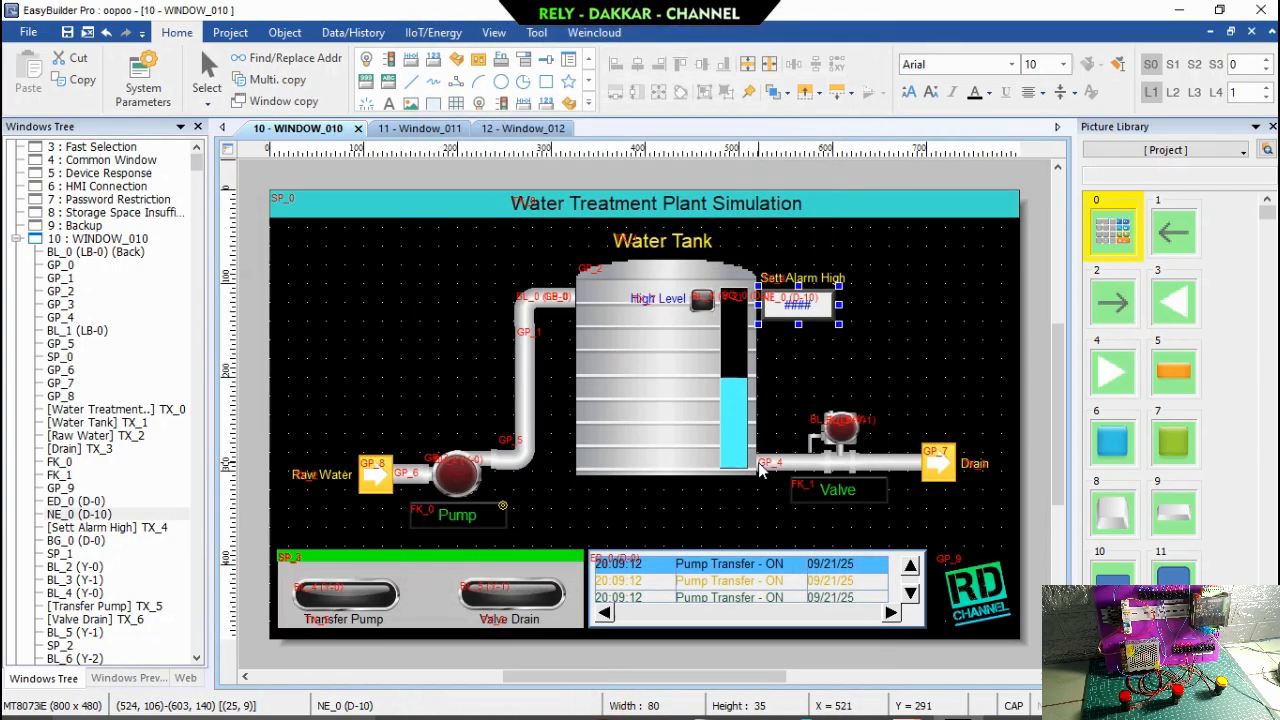
double_click(727, 370)
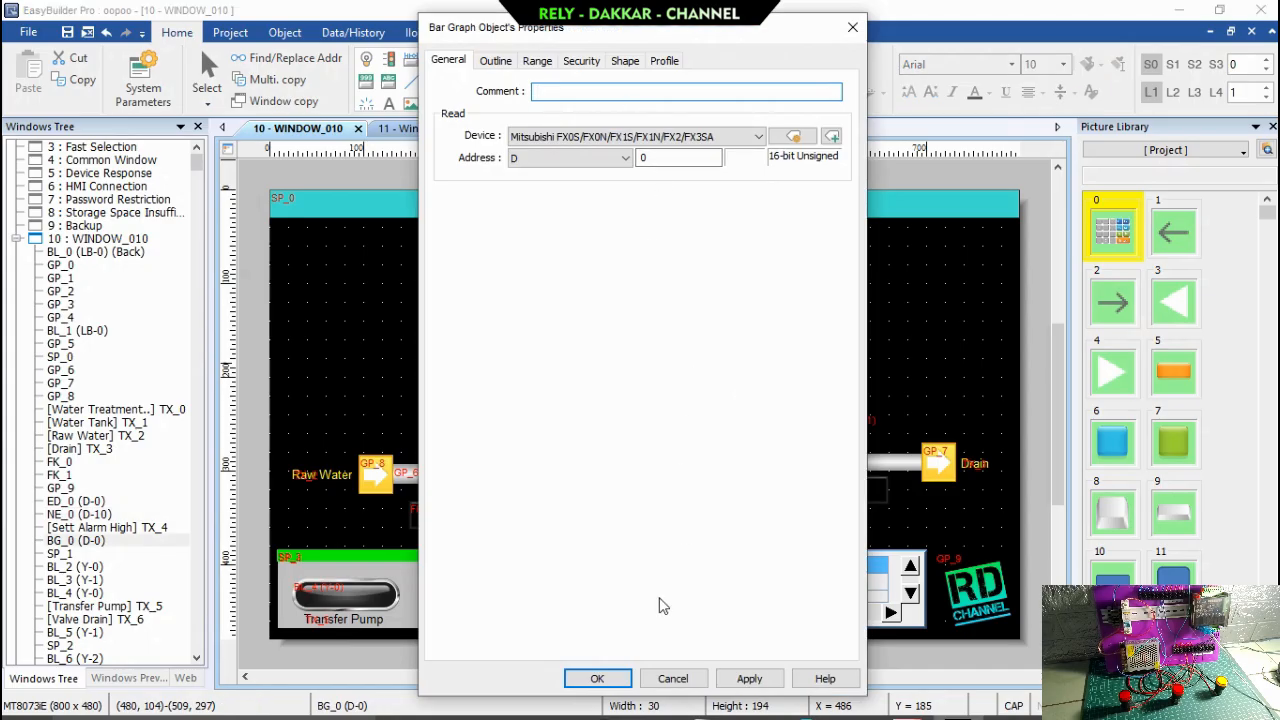
click(600, 677)
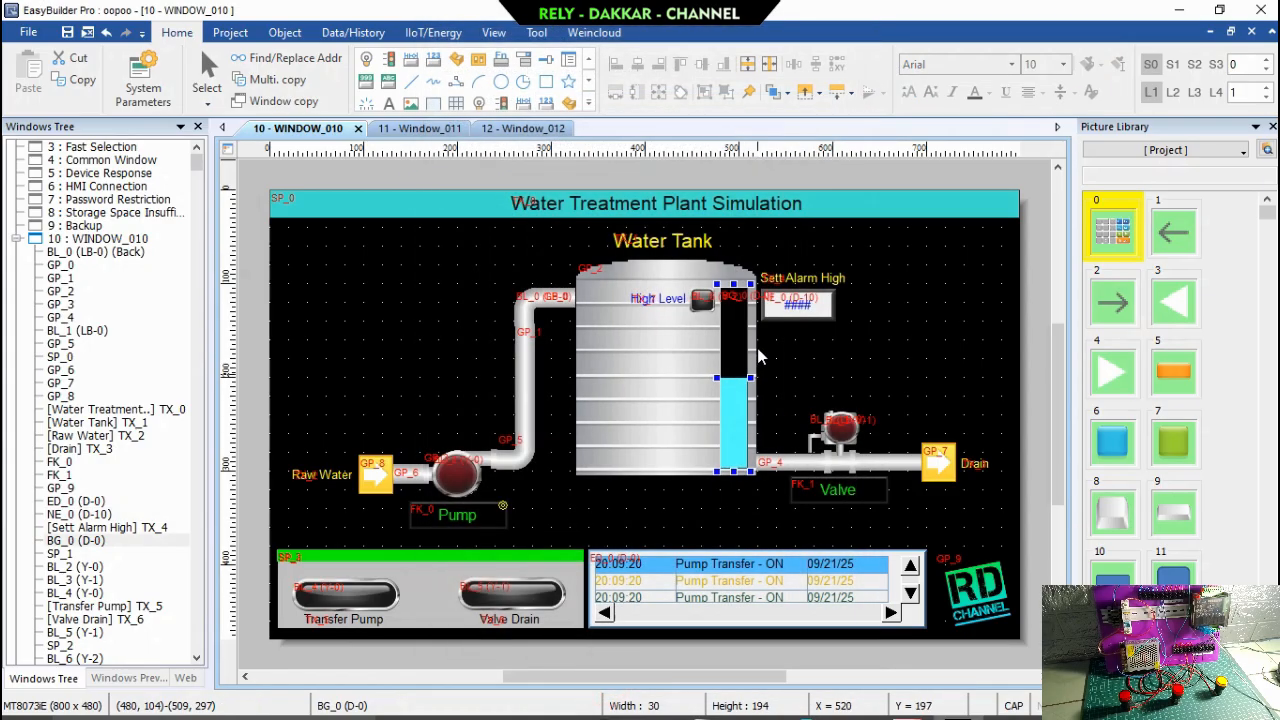
Check the read address settings of the Transfer Pump and Valve Drain bit lamps on WINDOW_010.
double_click(372, 597)
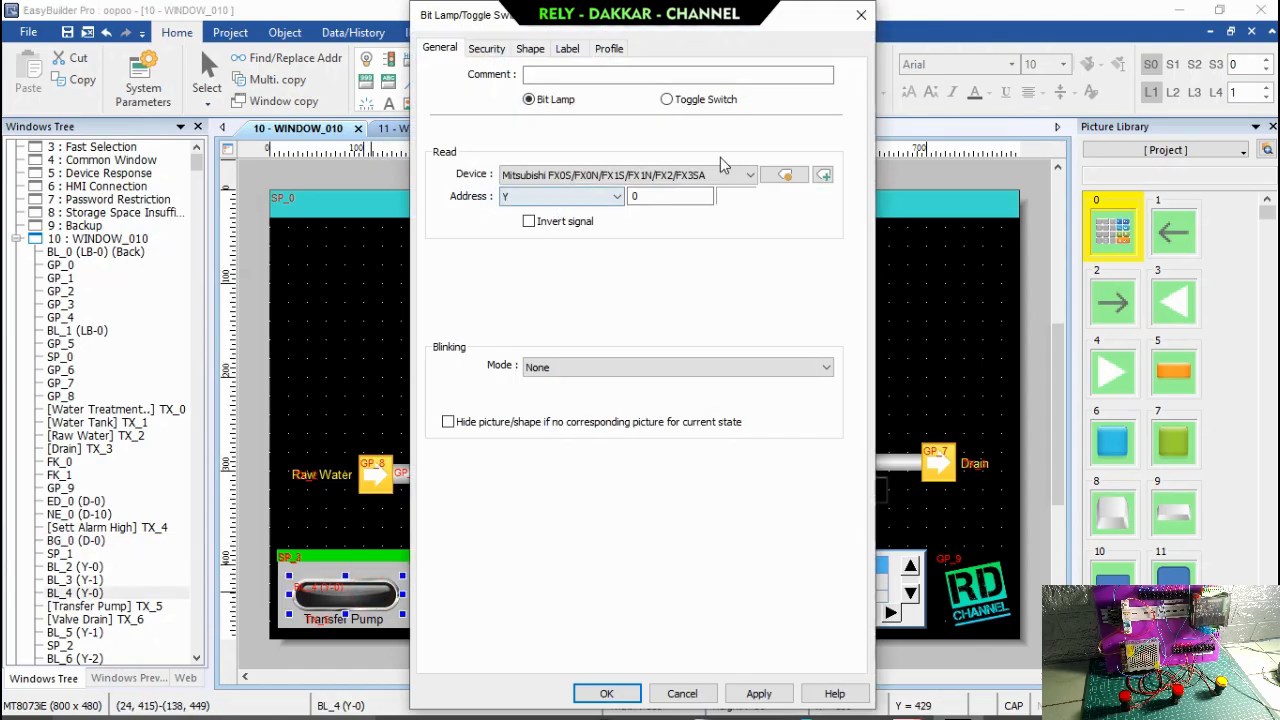
click(861, 14)
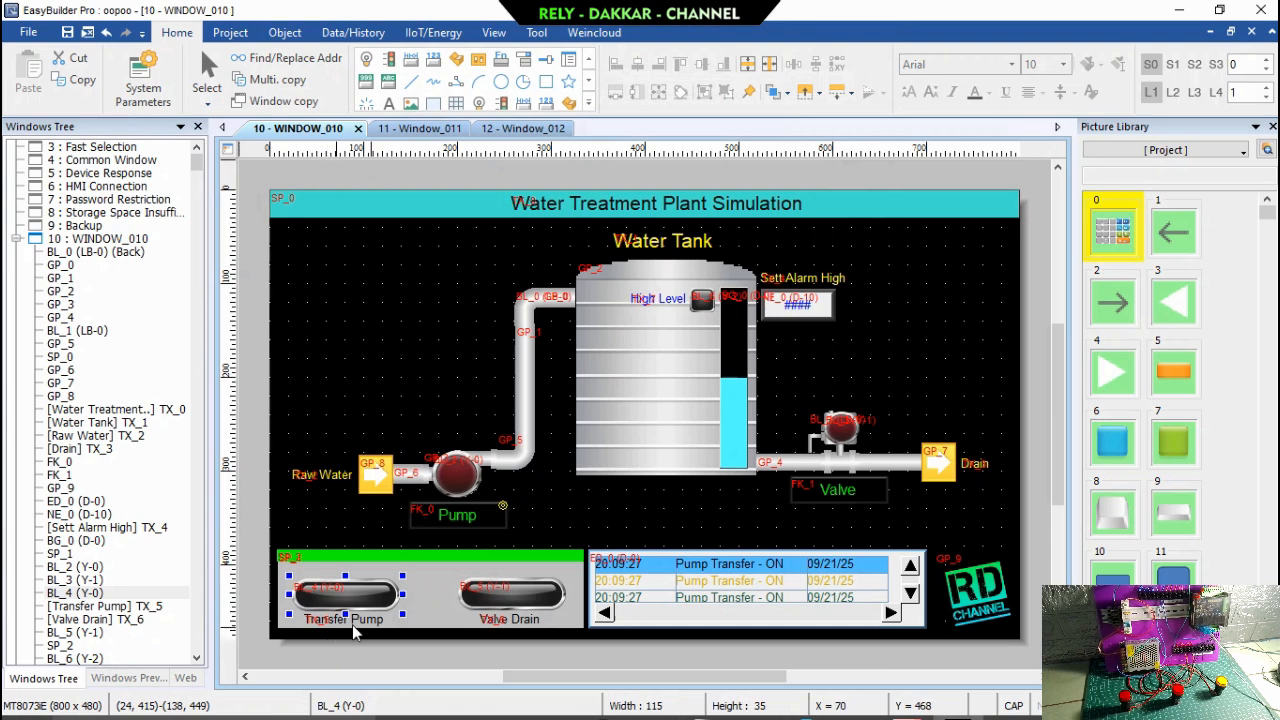
click(533, 592)
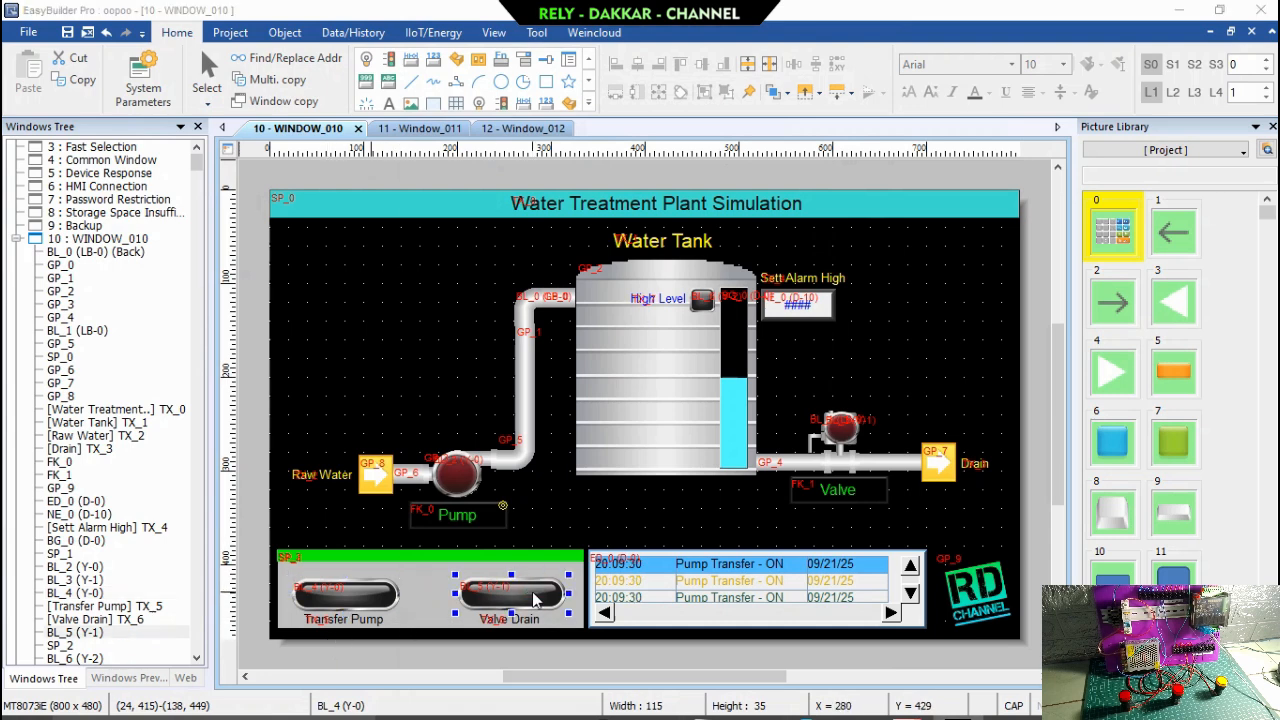
double_click(533, 592)
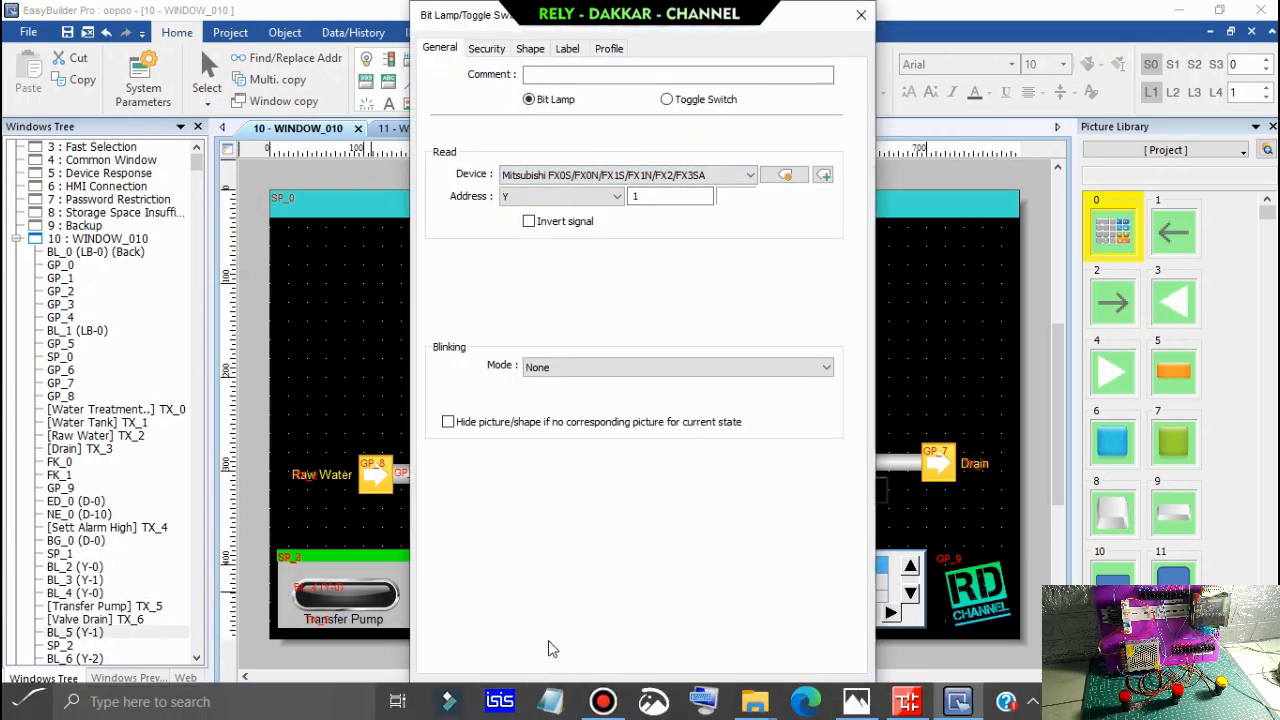
click(607, 693)
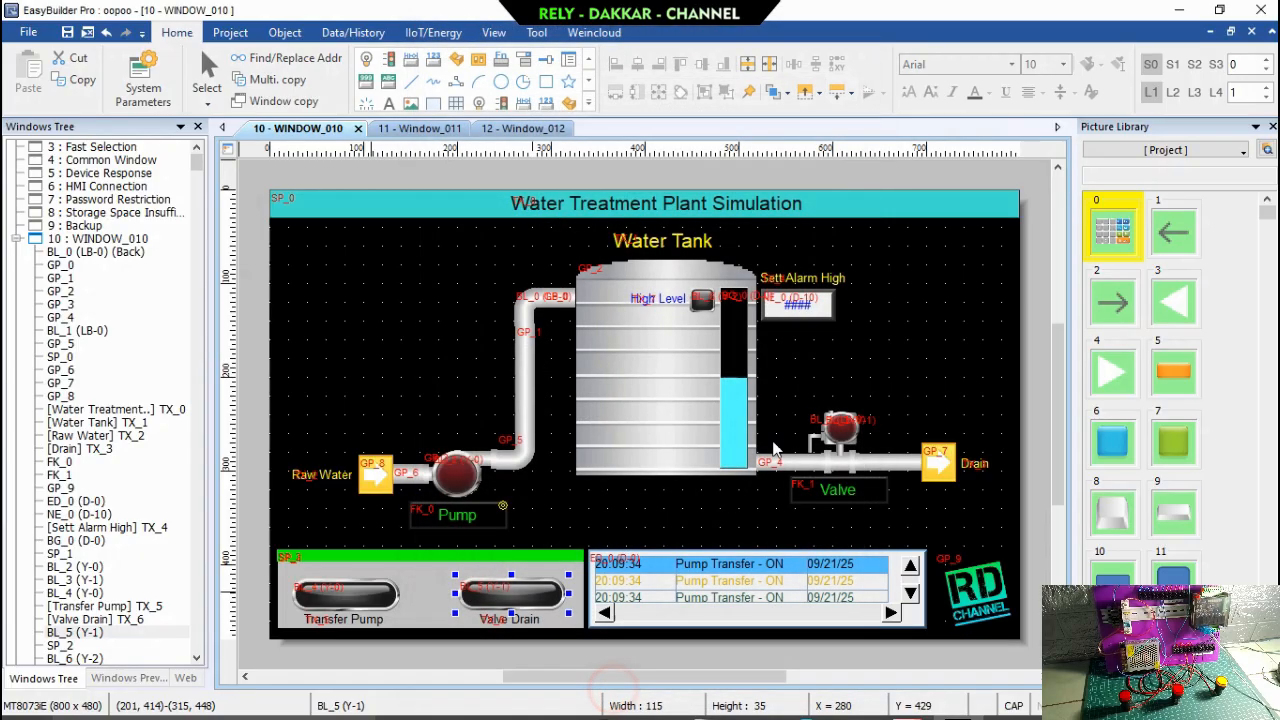
click(920, 348)
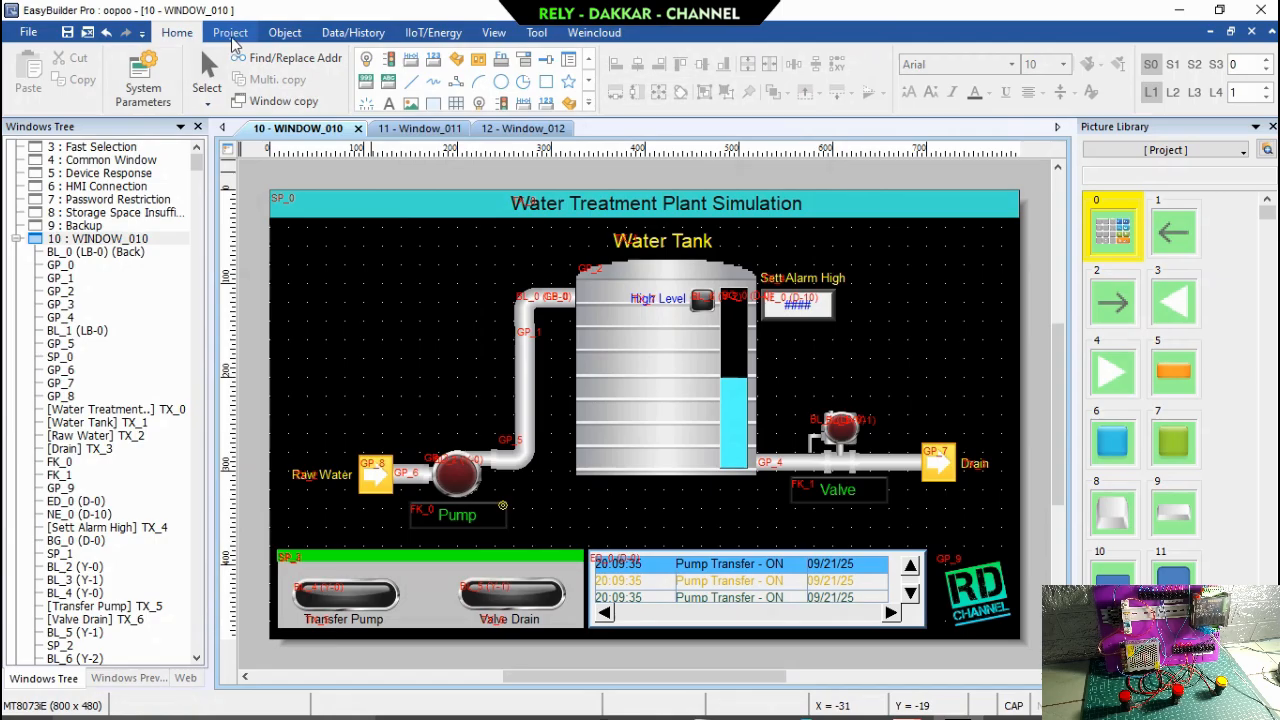
Compile the oopoo.emtp project with Language 1 and font files included, and close the compile dialog.
click(230, 33)
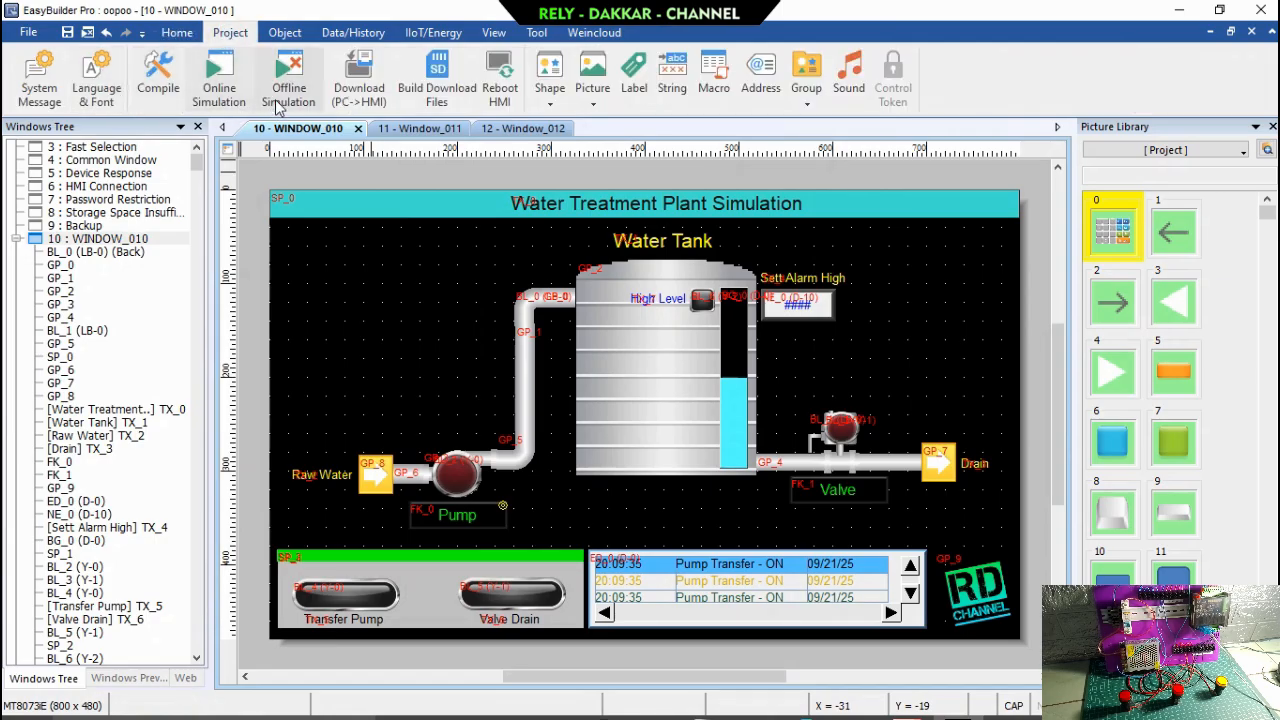
click(160, 100)
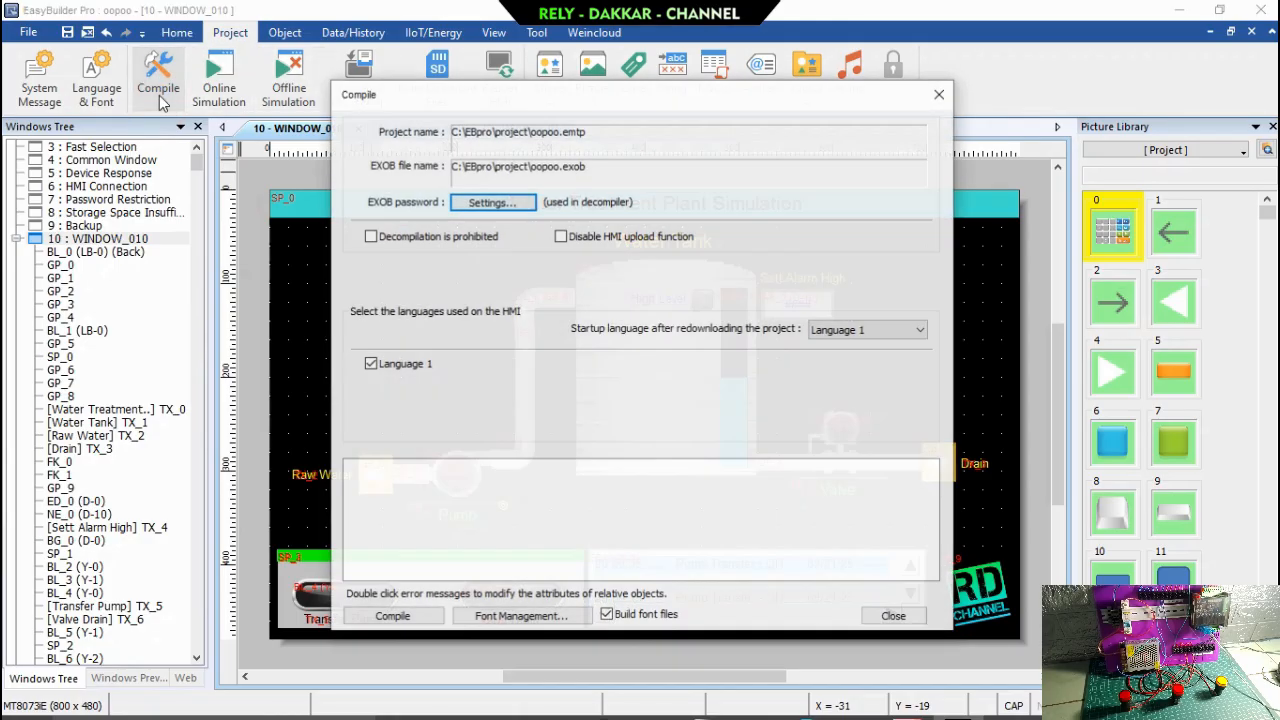
click(409, 622)
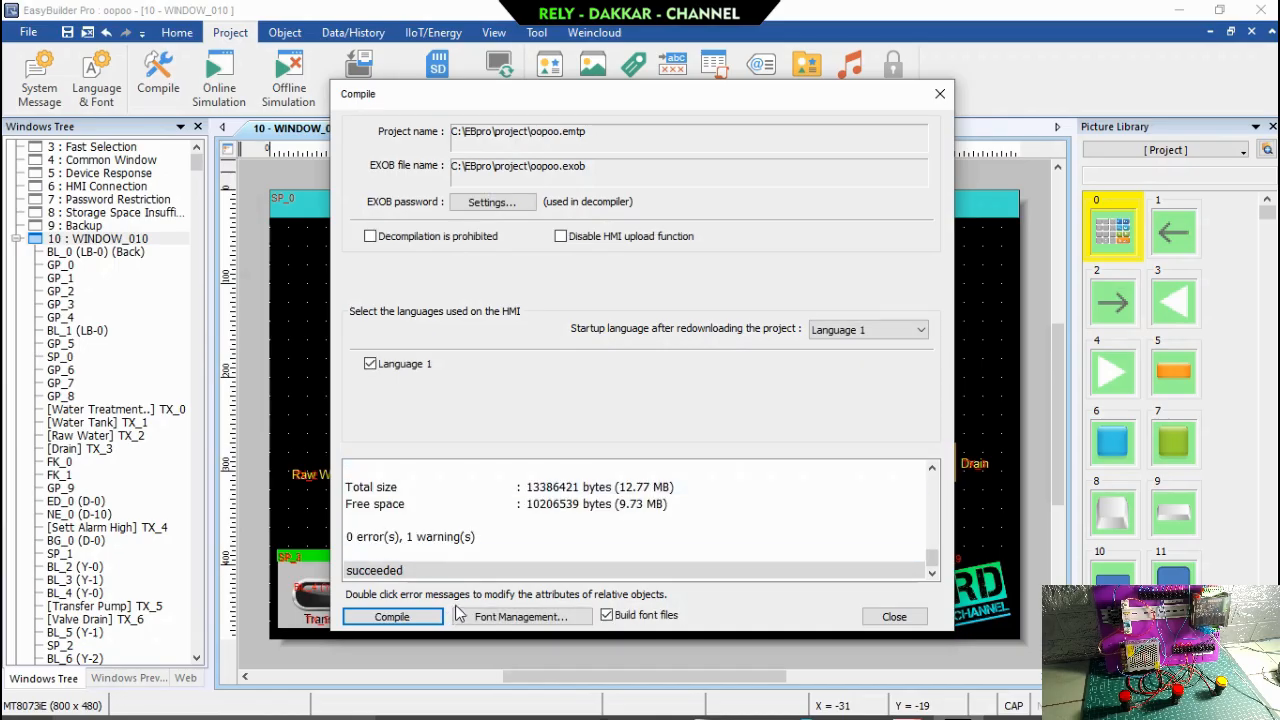
click(894, 616)
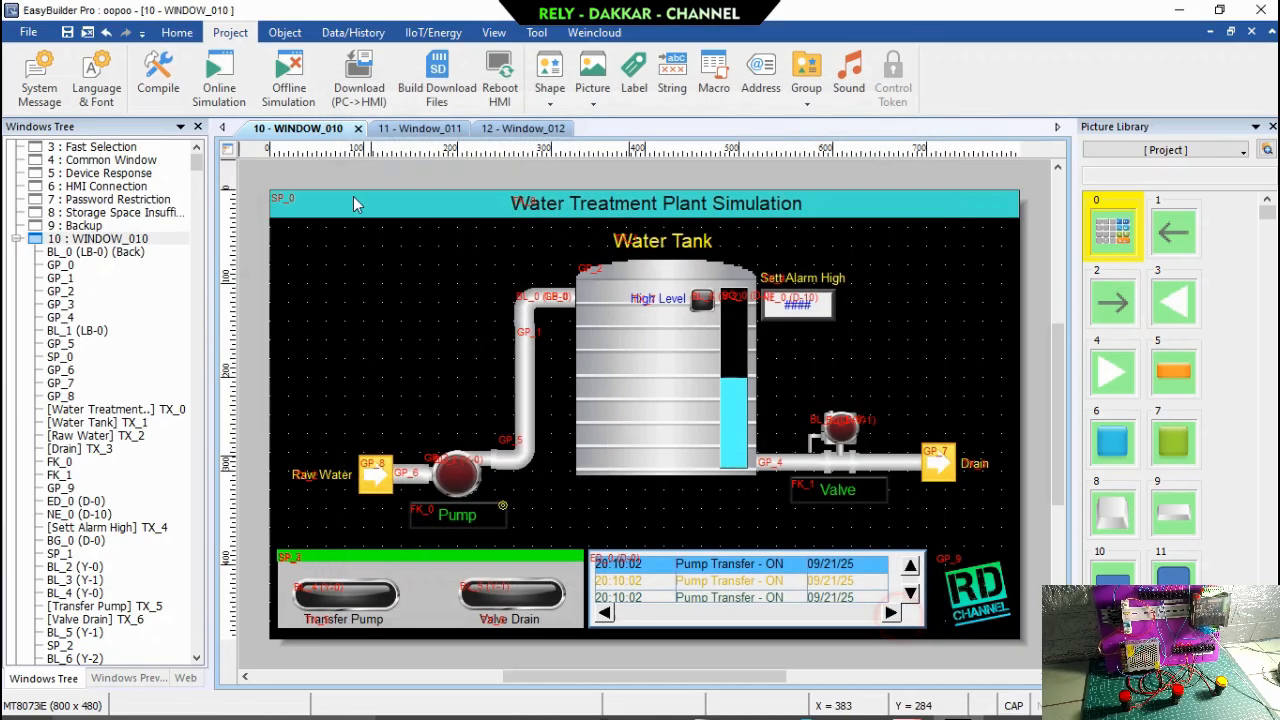
Start the online simulation, minimize EasyBuilder Pro, and move the simulation window to the lower-left area of the desktop.
click(212, 76)
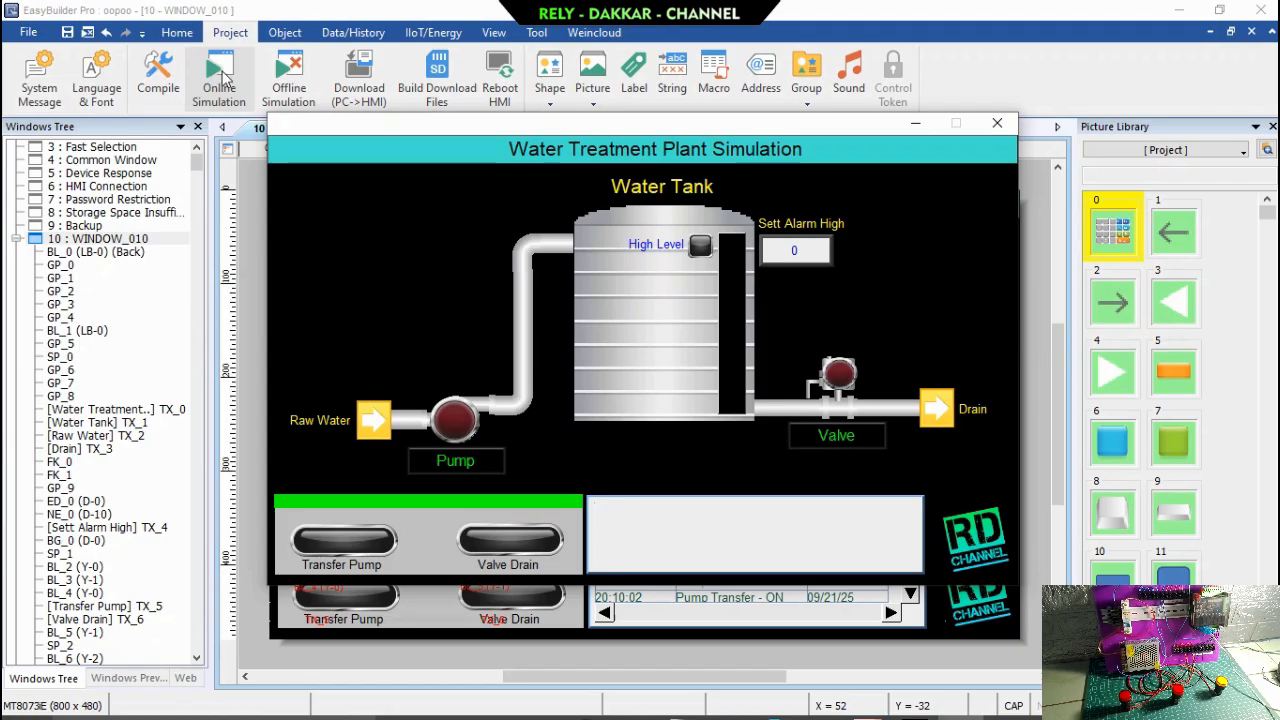
drag(522, 131, 532, 120)
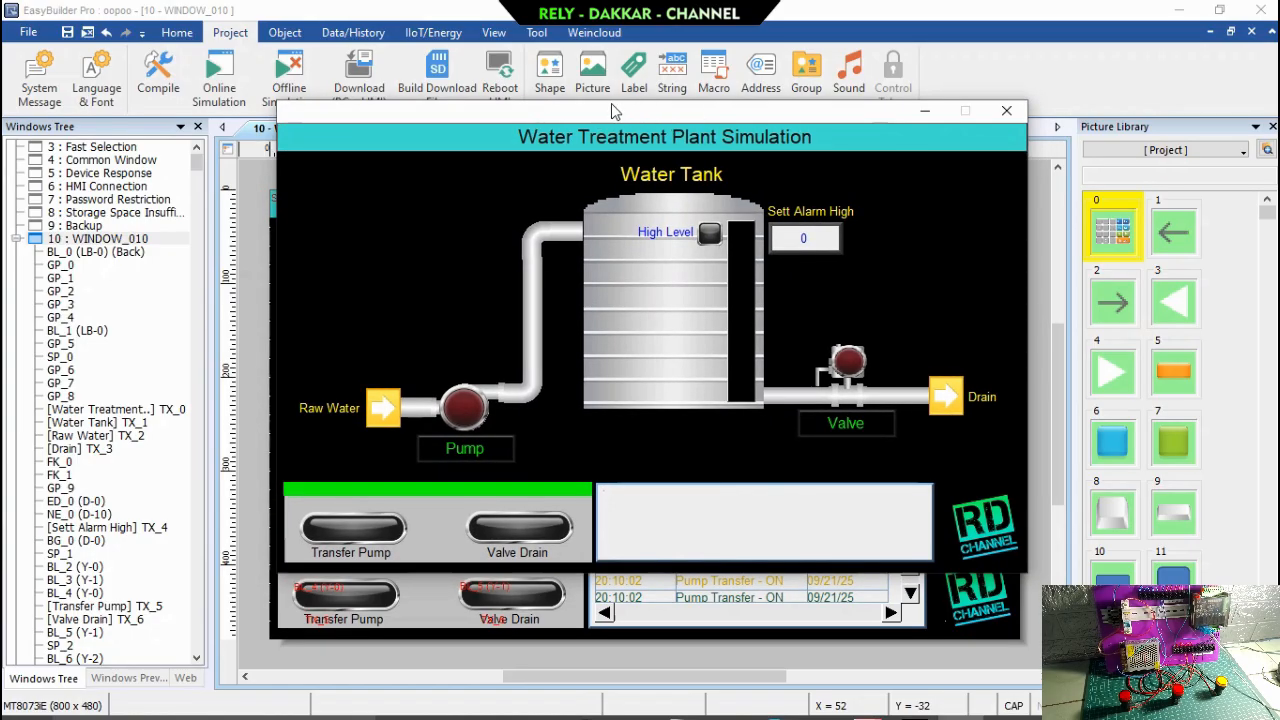
click(1164, 14)
drag(654, 110, 386, 253)
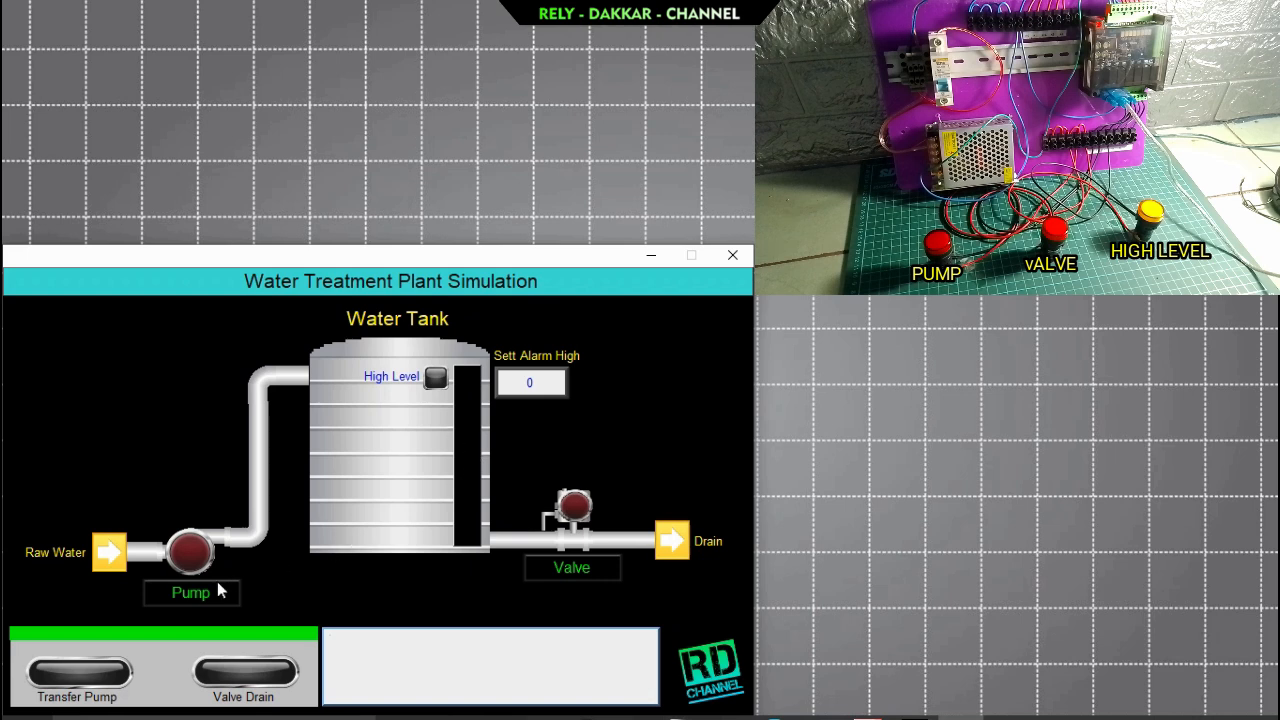
Run the pump briefly by switching Pump Transfer on and off in the simulation, and close its pop-up.
click(183, 591)
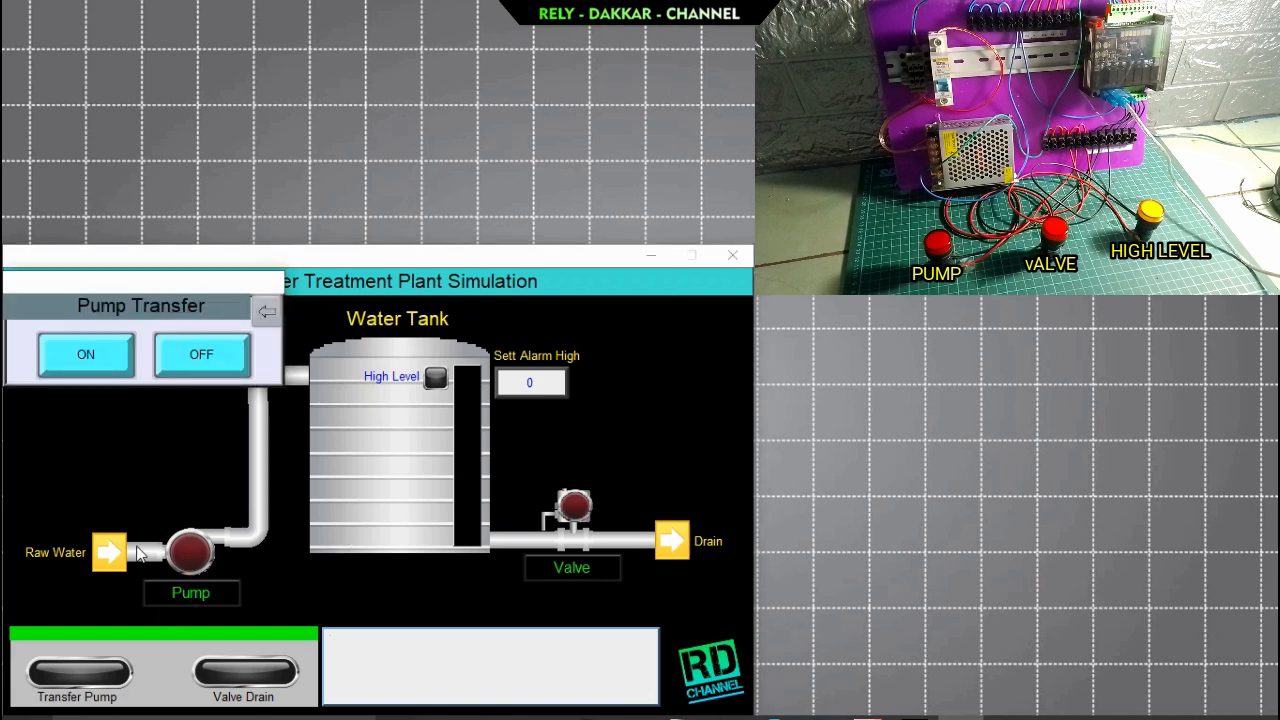
click(85, 356)
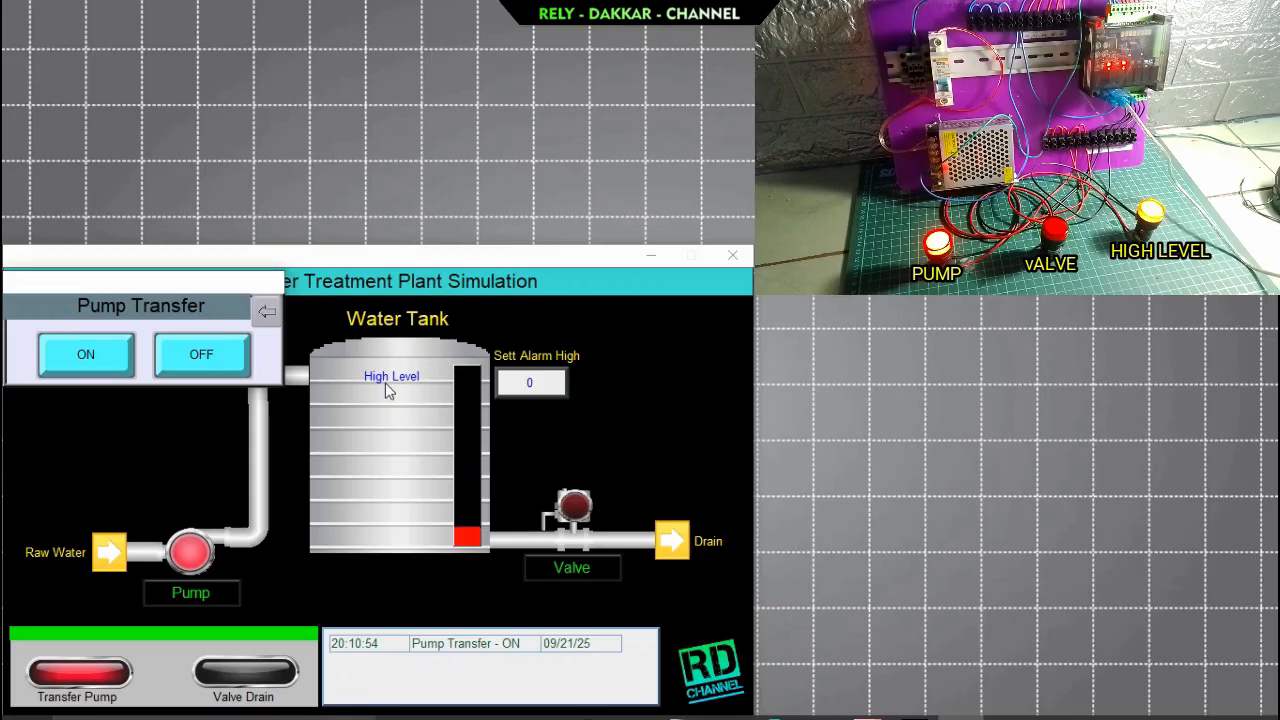
click(211, 359)
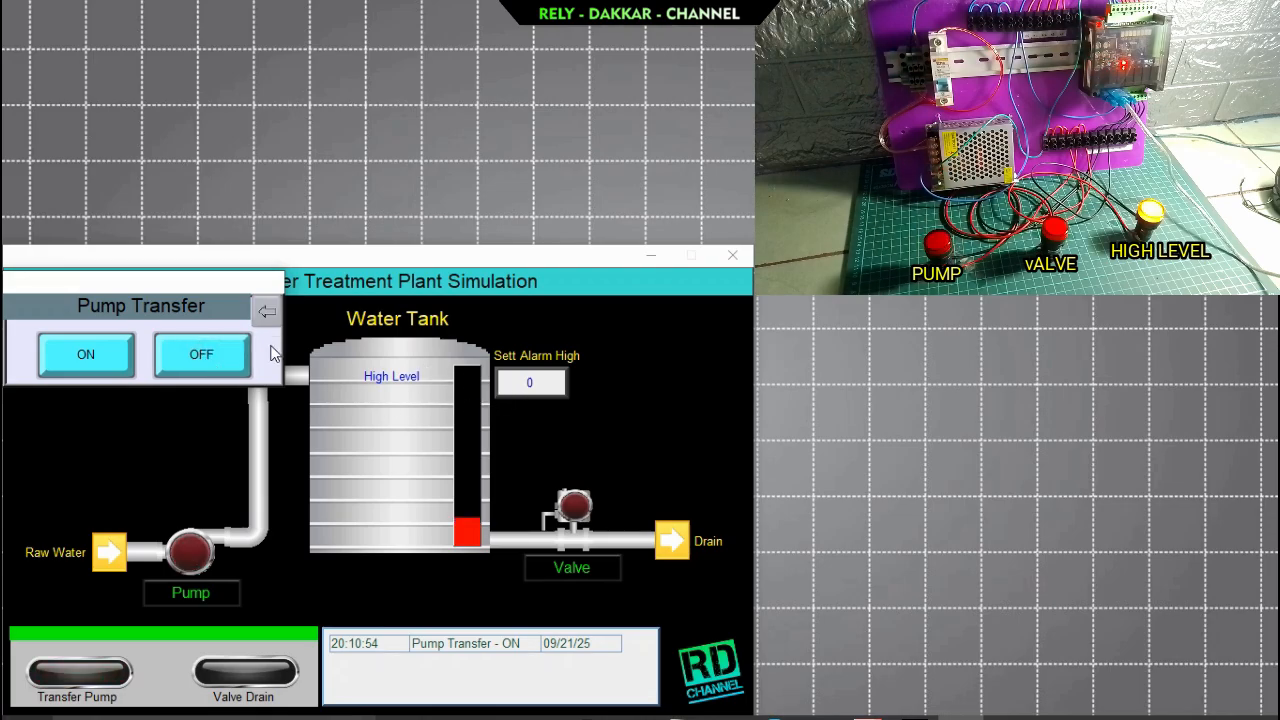
click(267, 311)
Set the Sett Alarm High value to 90 in the running simulation.
click(530, 382)
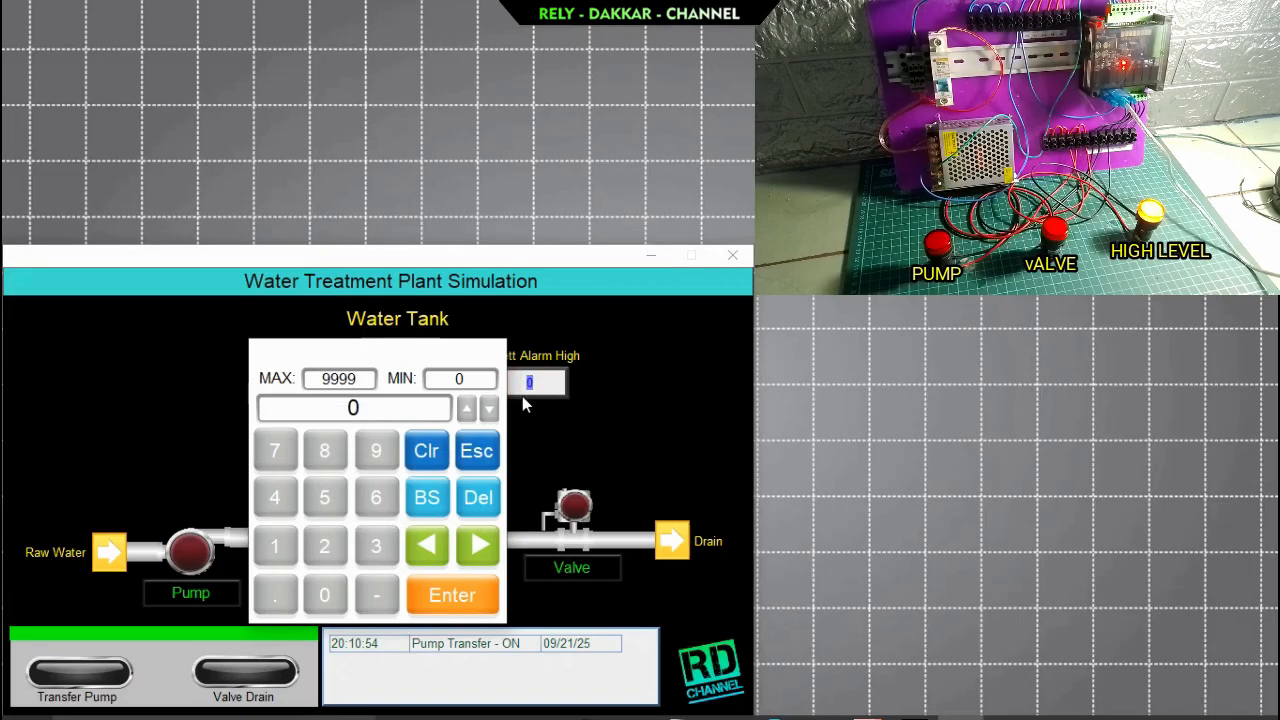
click(374, 451)
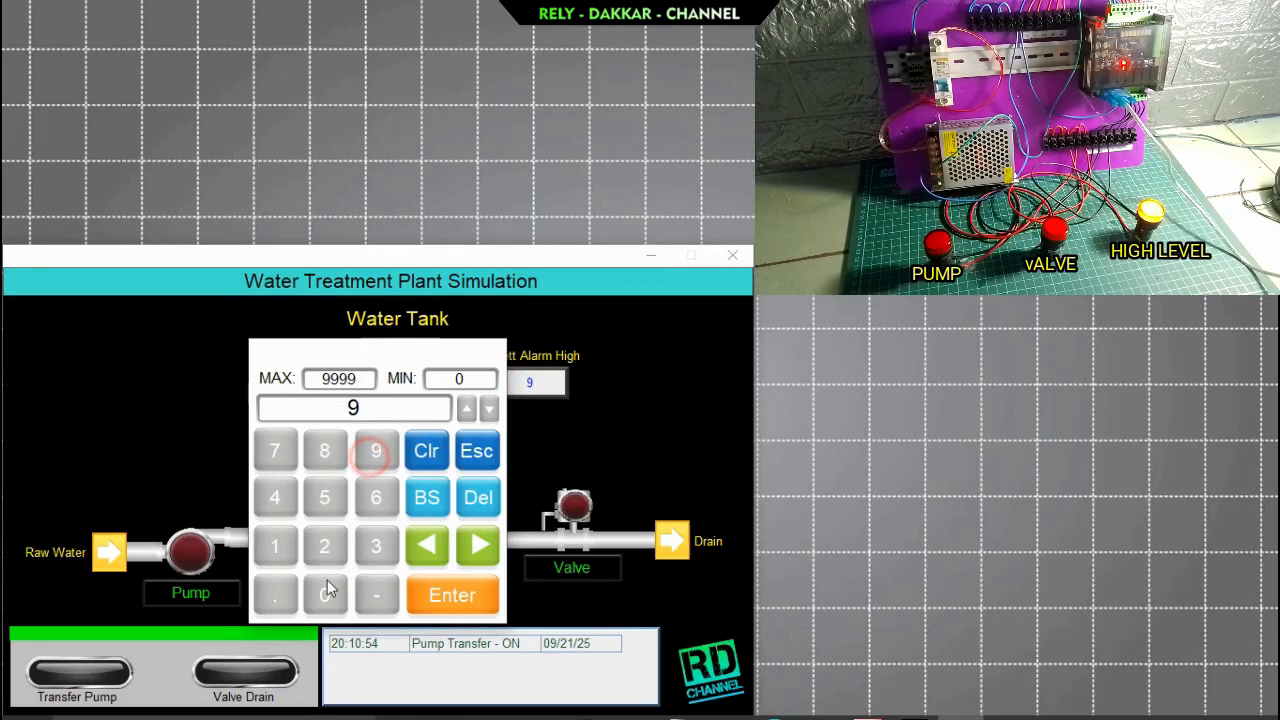
click(324, 595)
click(451, 594)
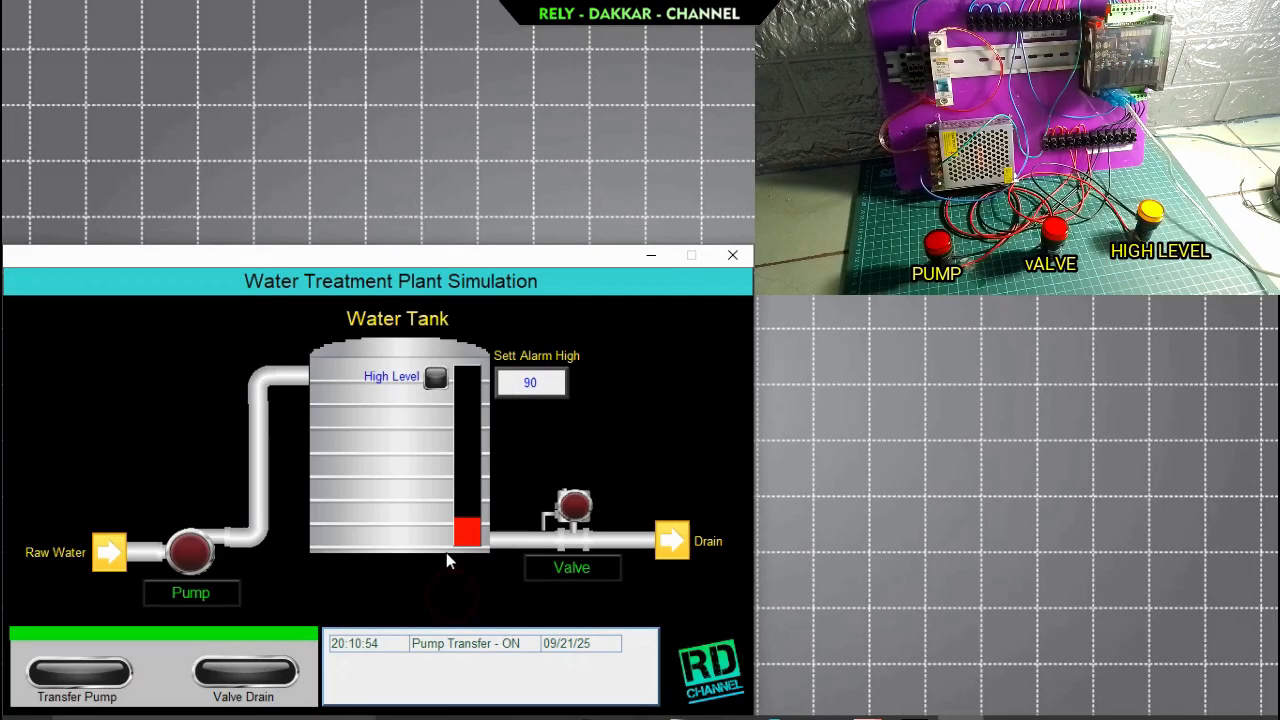
Switch Pump Transfer on to fill the water tank, and close its pop-up.
click(183, 591)
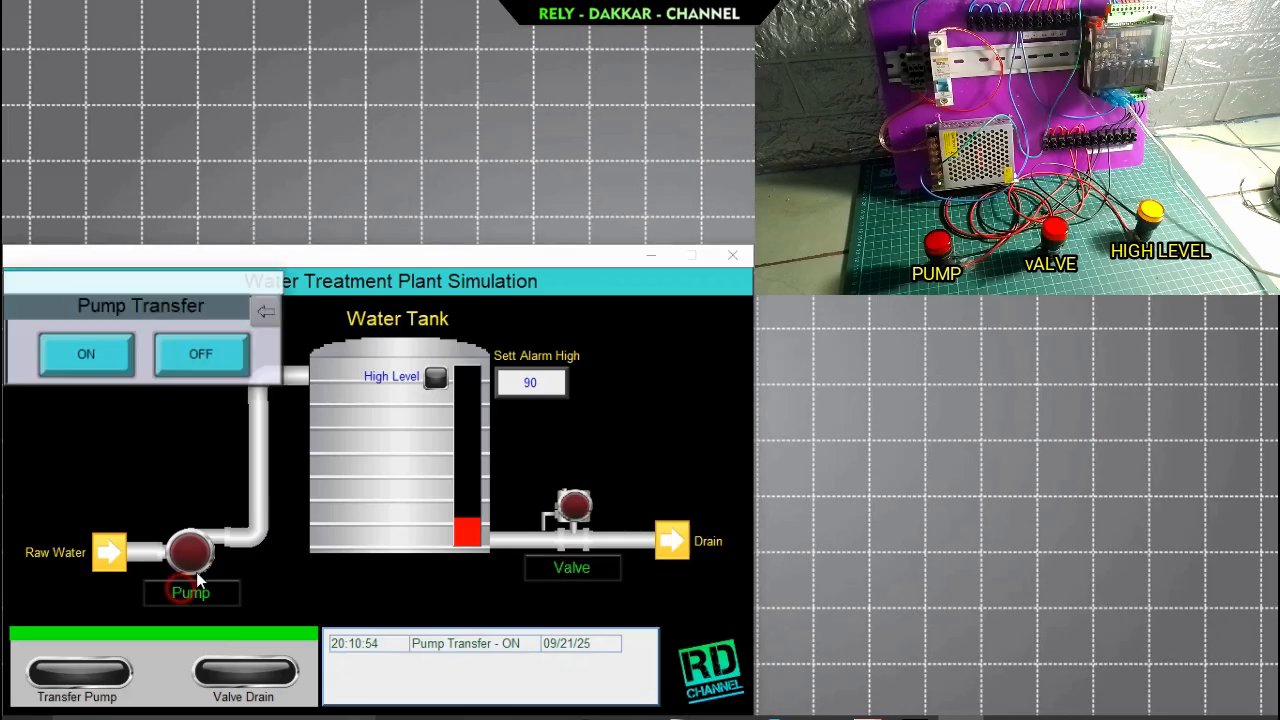
click(127, 362)
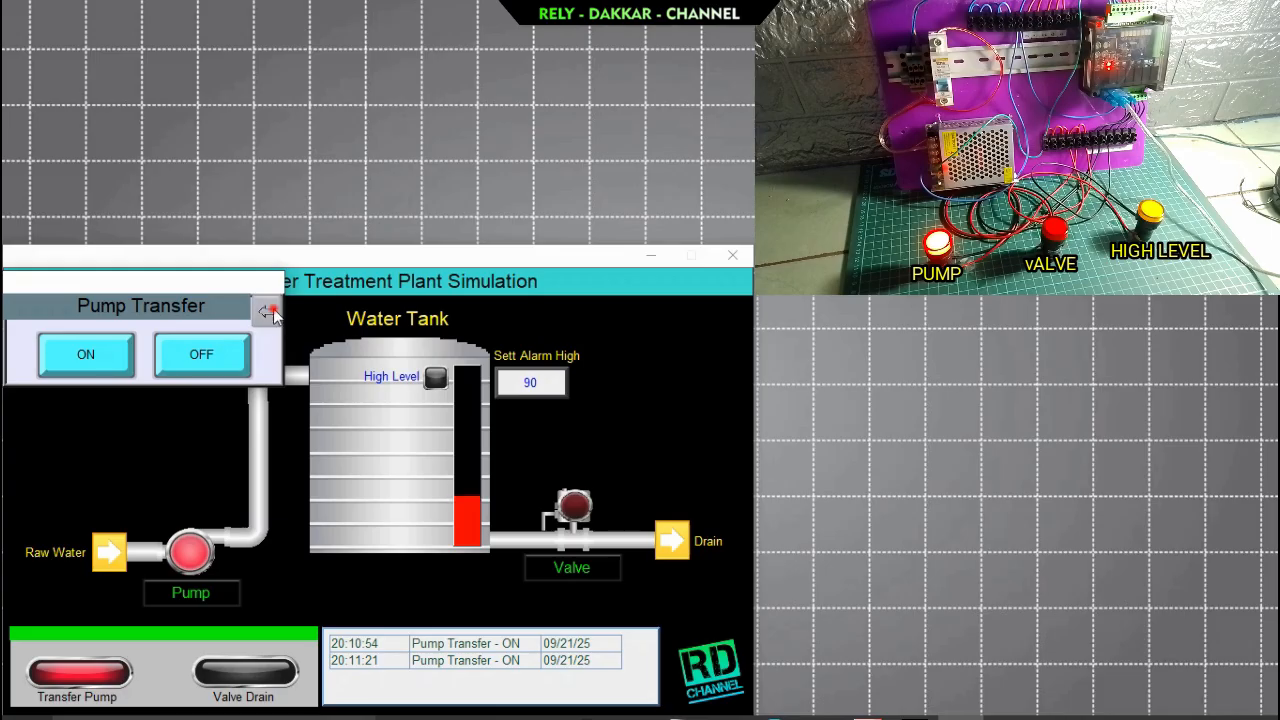
click(270, 311)
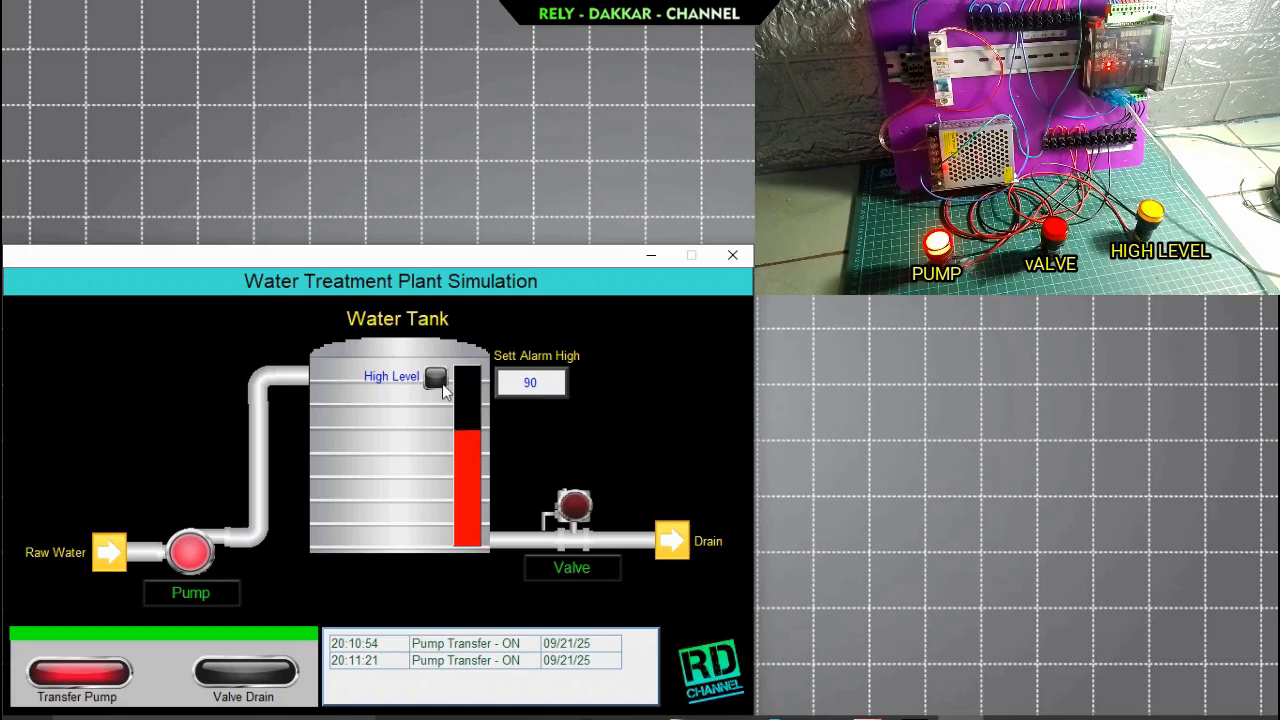
Reopen the Pump Transfer pop-up, switch the pump off once the High Level lamp lights, and close the pop-up.
click(197, 598)
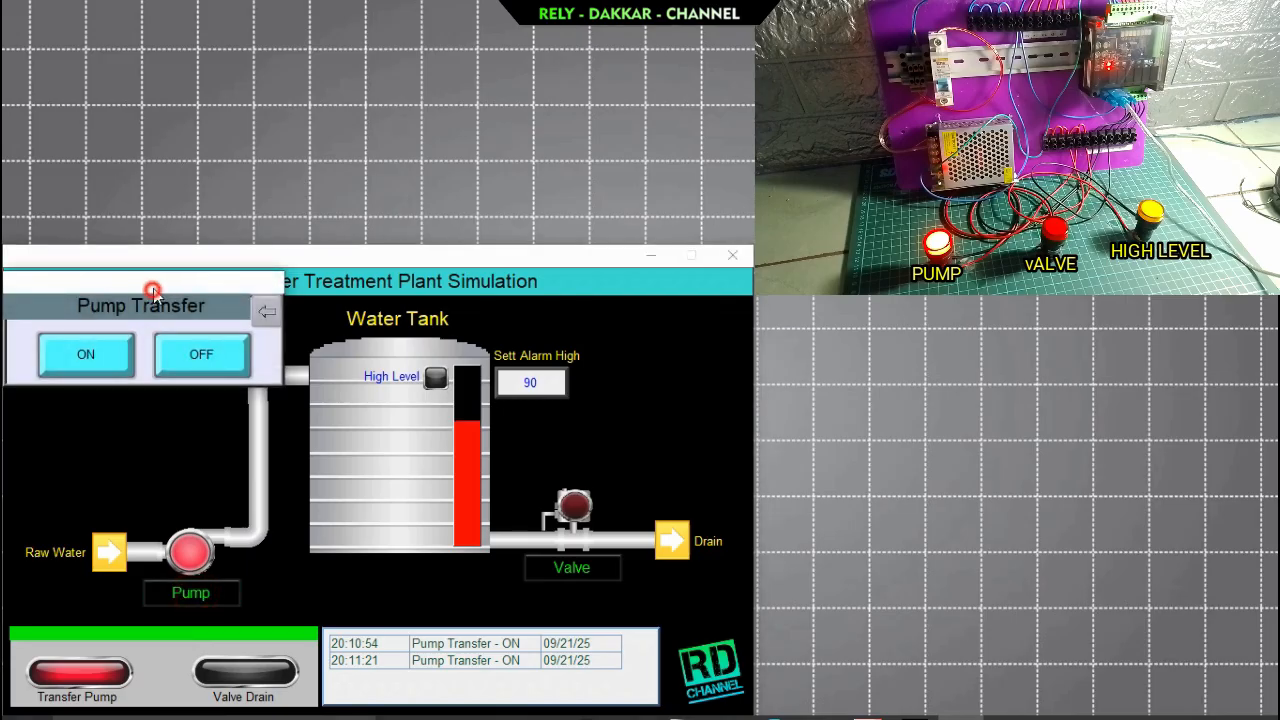
drag(155, 278, 154, 269)
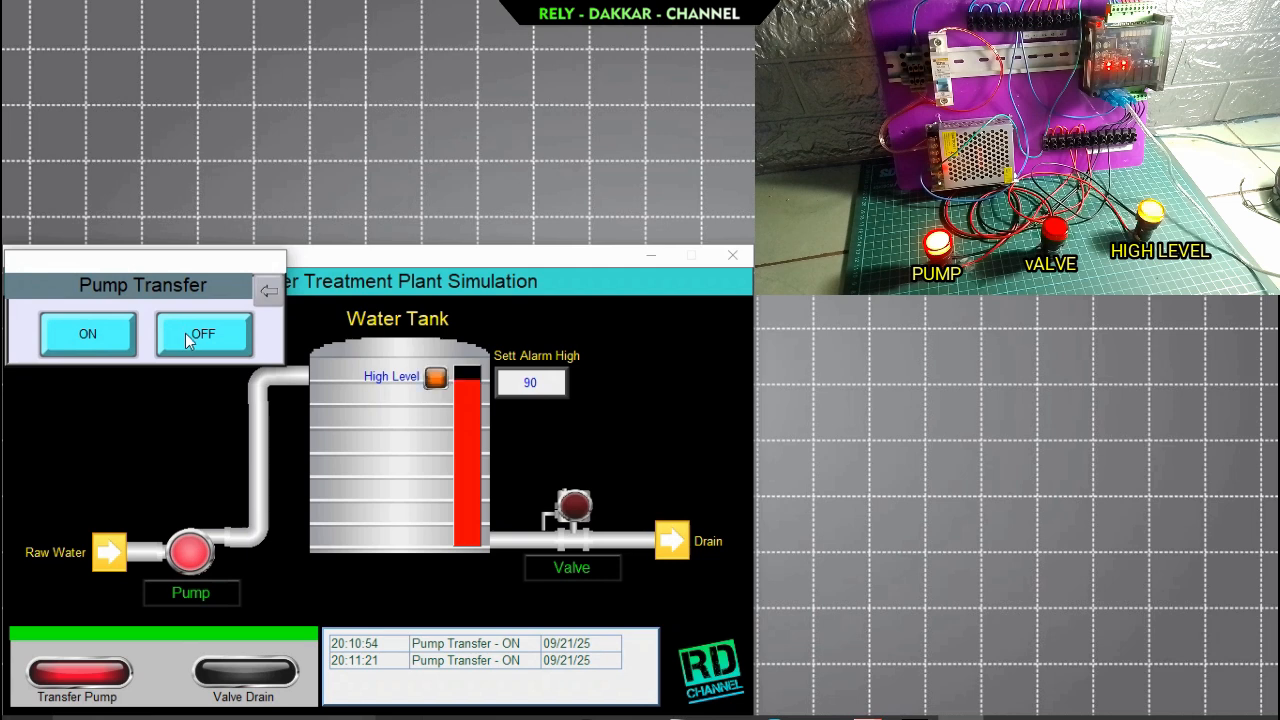
click(205, 335)
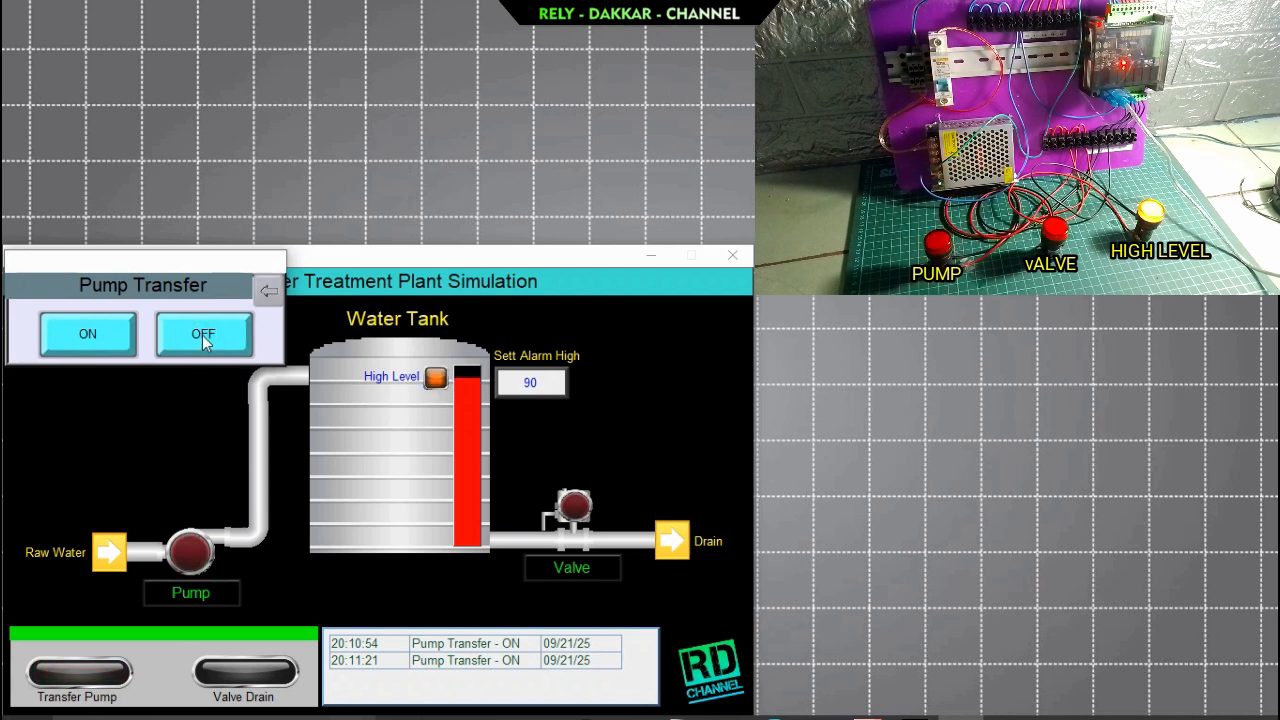
click(269, 290)
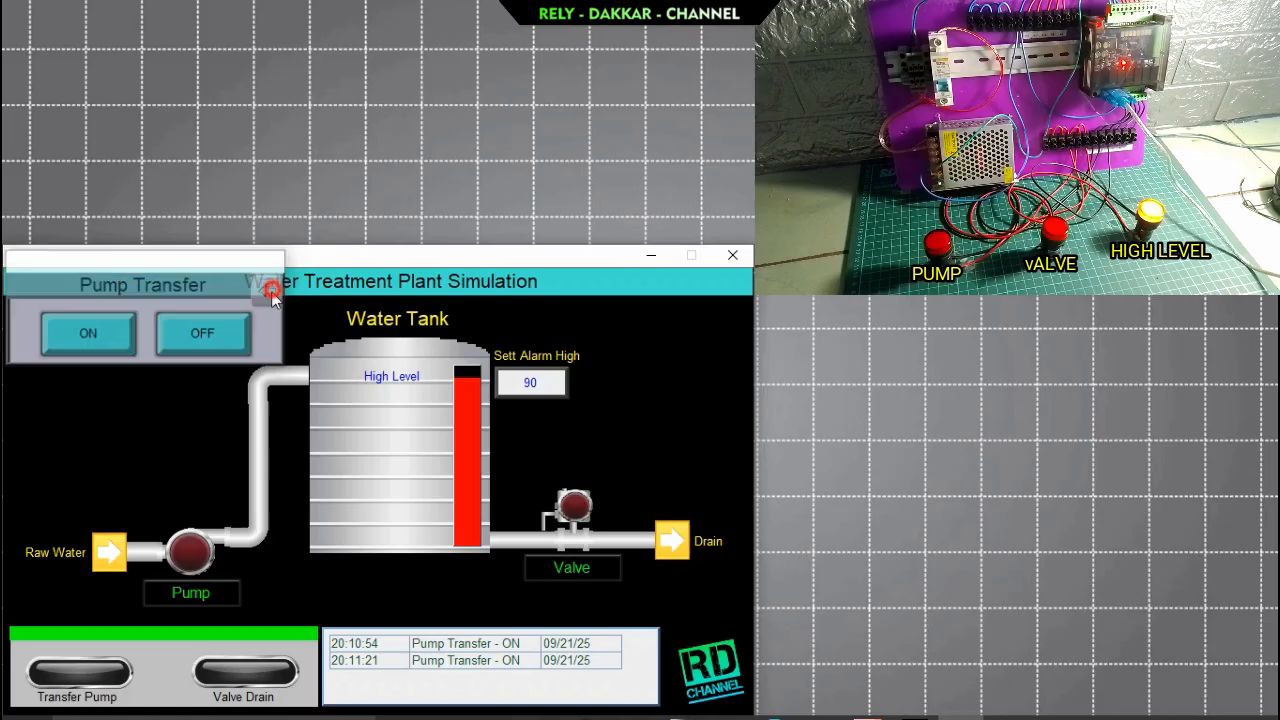
Switch Valve Drain on in the running simulation to drain the water tank, and close its pop-up.
click(572, 568)
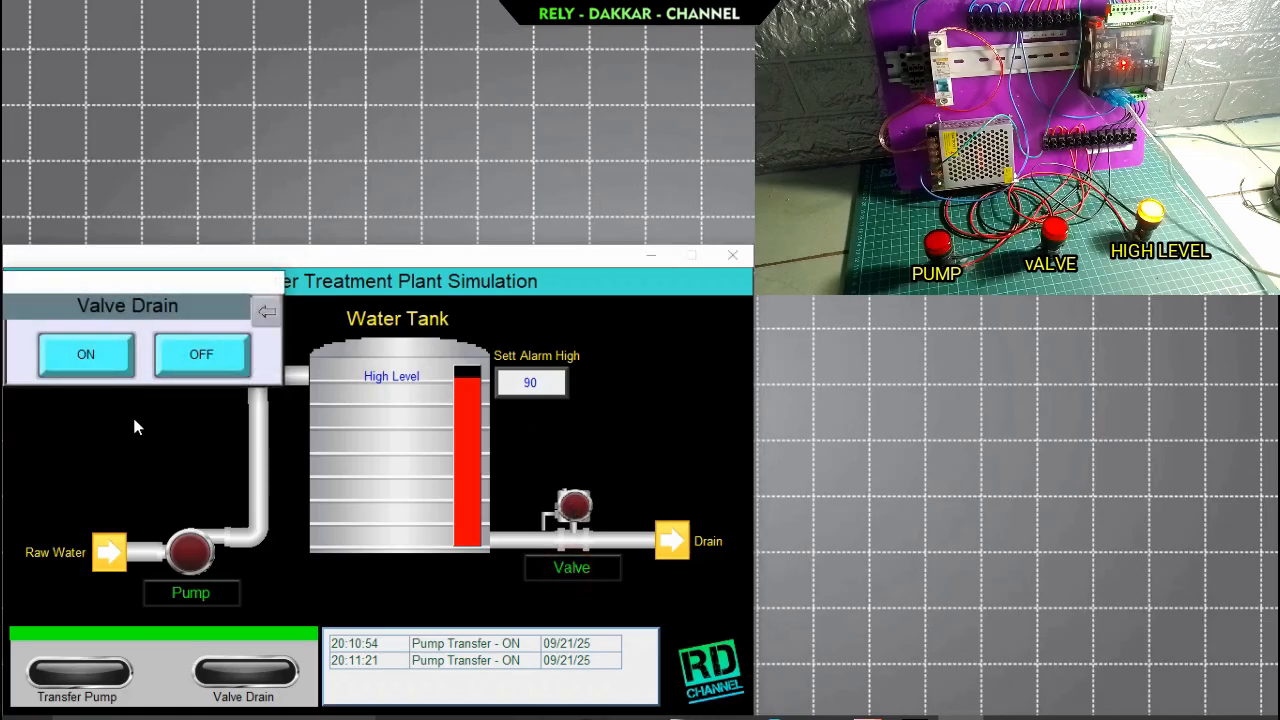
click(95, 358)
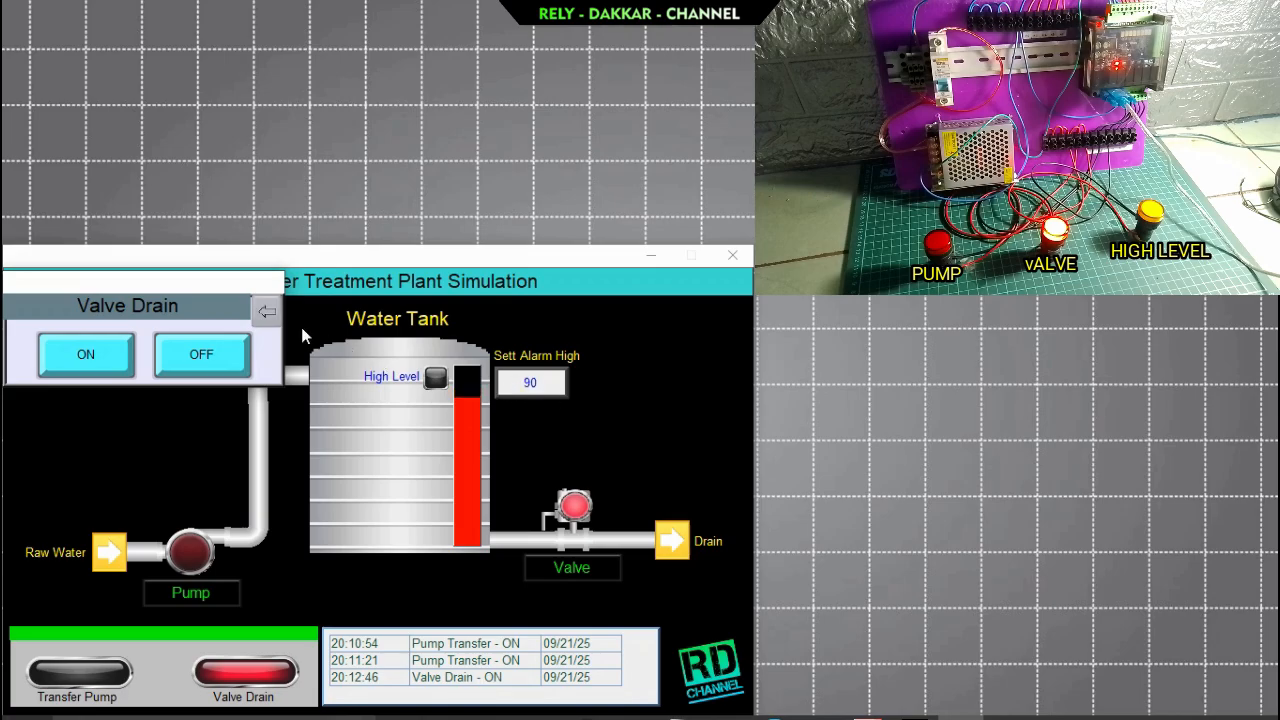
click(267, 312)
Set the Sett Alarm High value to 50 in the running simulation.
click(530, 382)
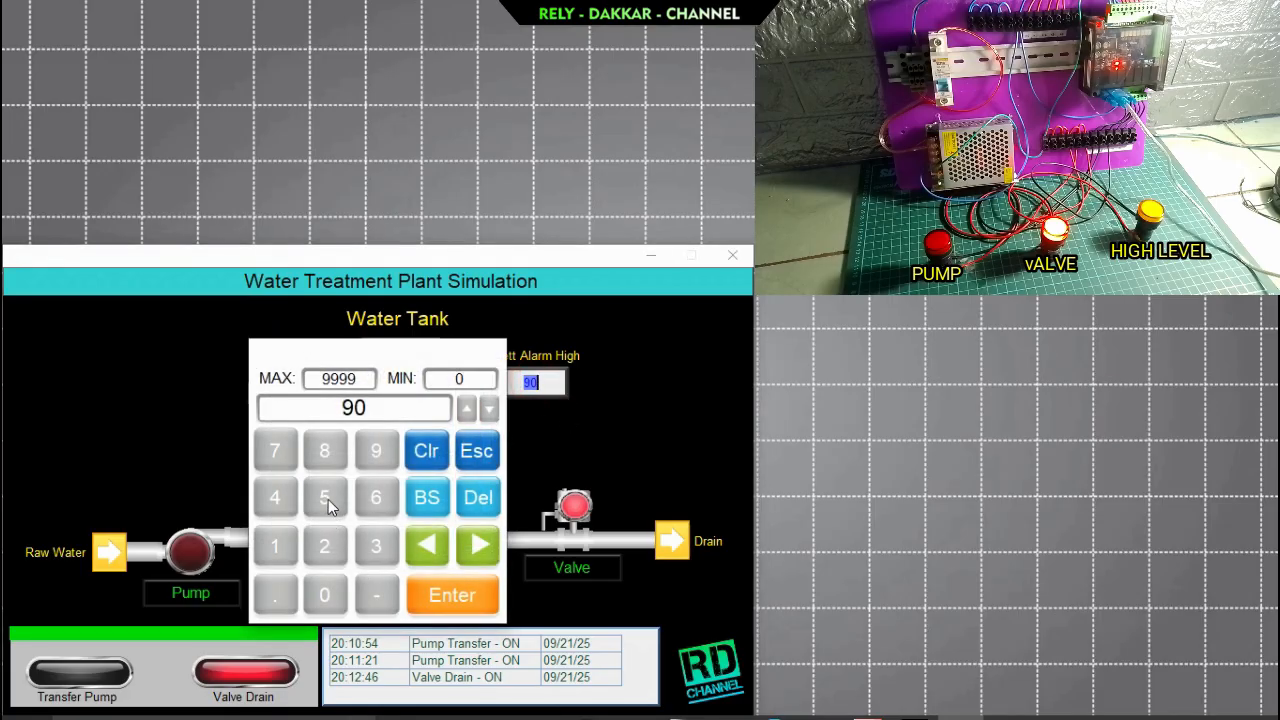
click(328, 499)
click(326, 597)
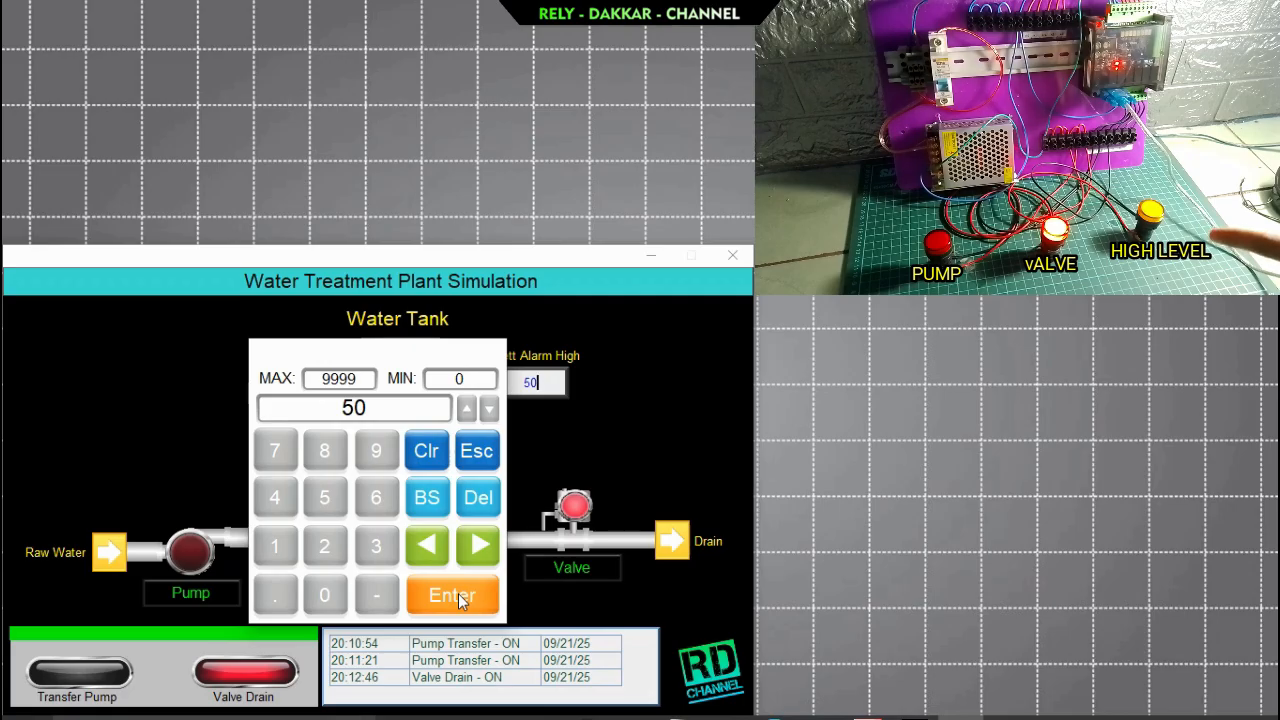
click(457, 597)
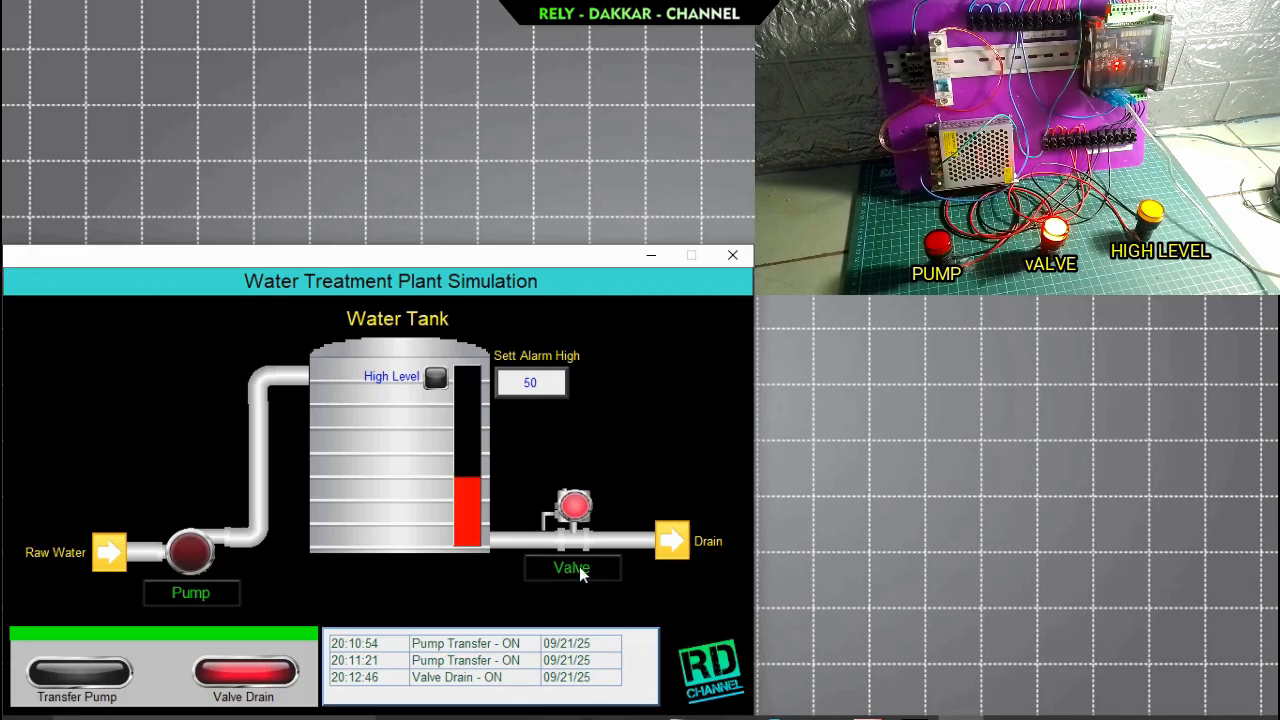
Reopen the Valve Drain pop-up, switch the valve off, and close the pop-up.
click(579, 566)
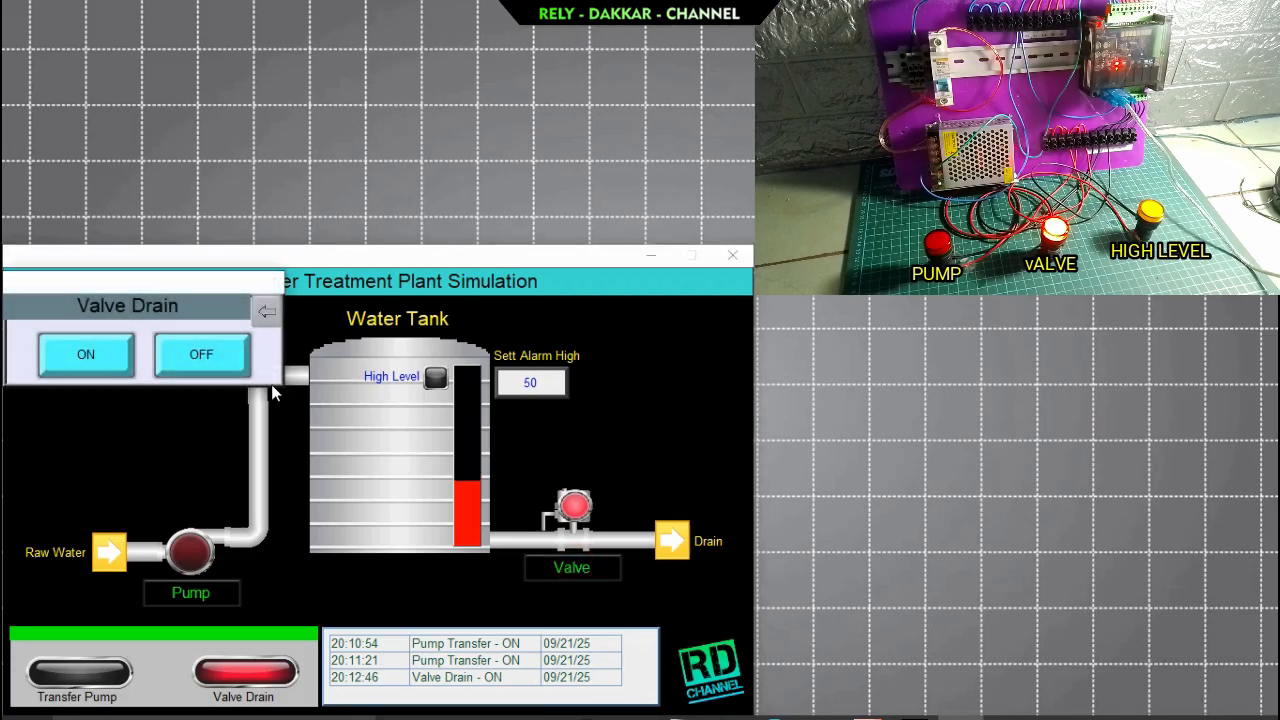
click(201, 355)
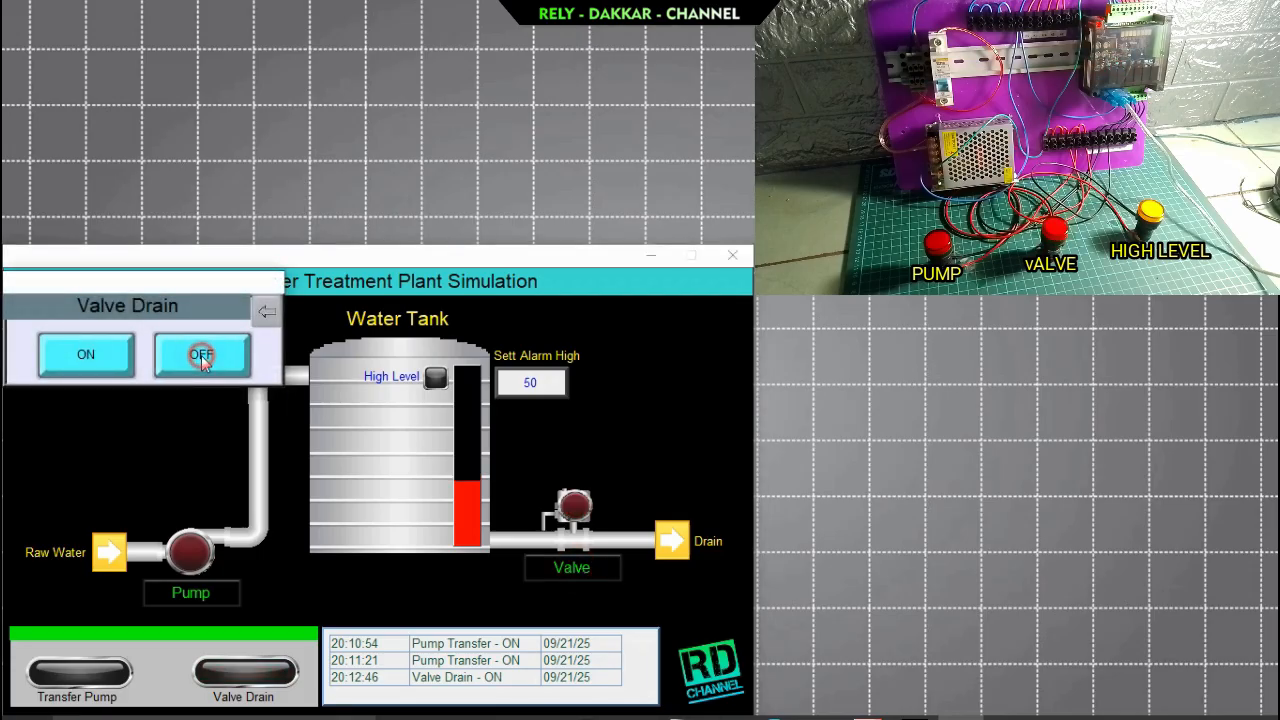
click(270, 312)
In the EasyBuilder Pro editor's WINDOW_010, copy the Sett Alarm High numeric field into the lower part of the water tank.
click(648, 405)
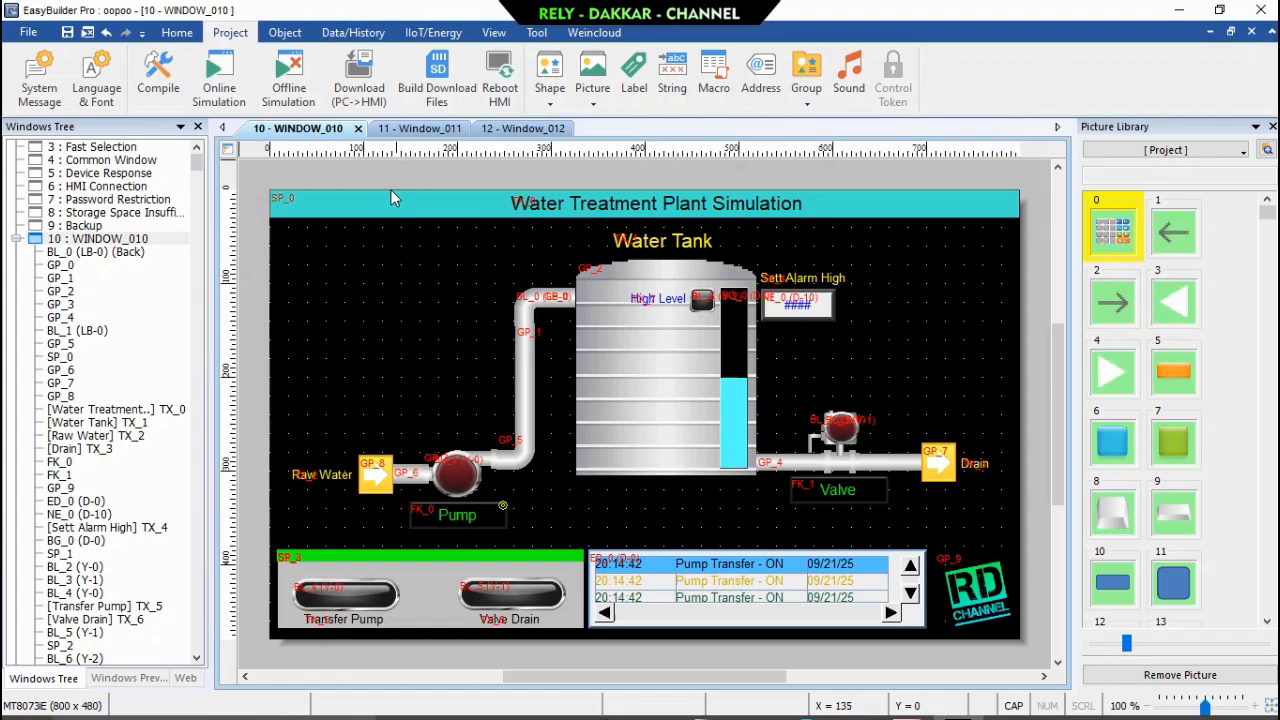
click(403, 129)
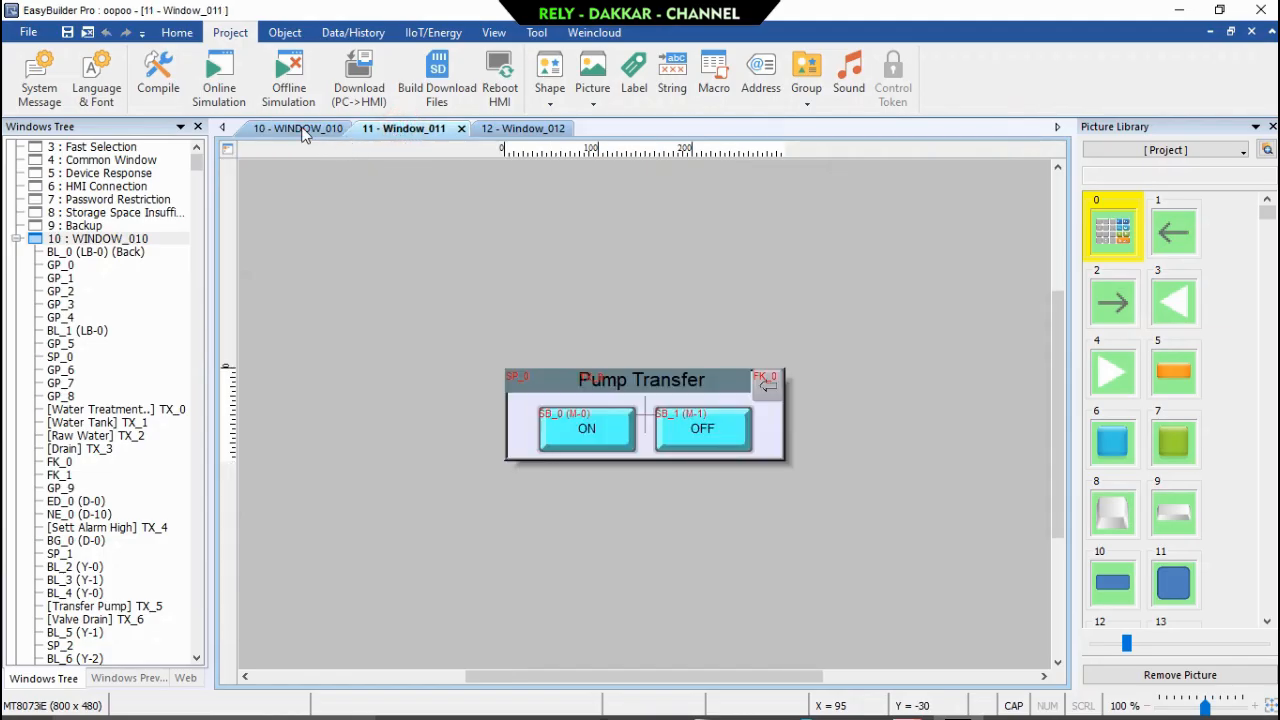
click(305, 132)
click(816, 314)
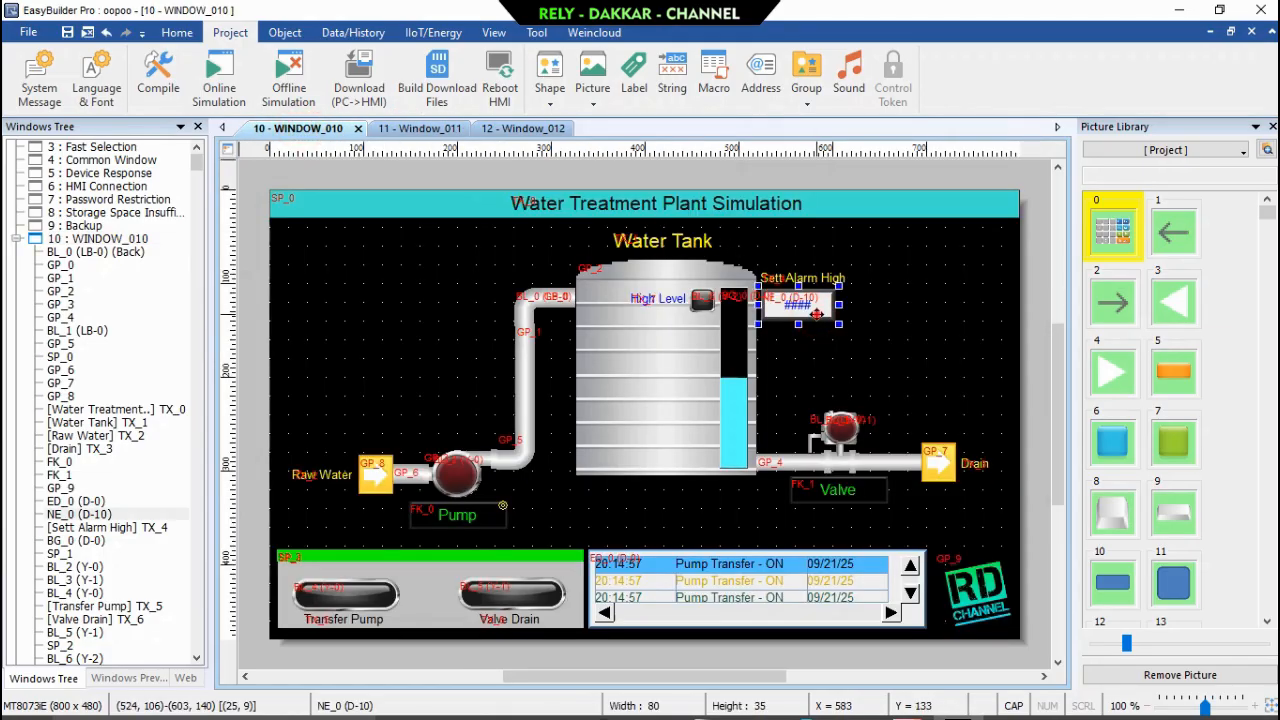
drag(816, 314, 697, 457)
Copy the High Level label to just above the new numeric field and change the copy's text to Actual Level.
click(663, 299)
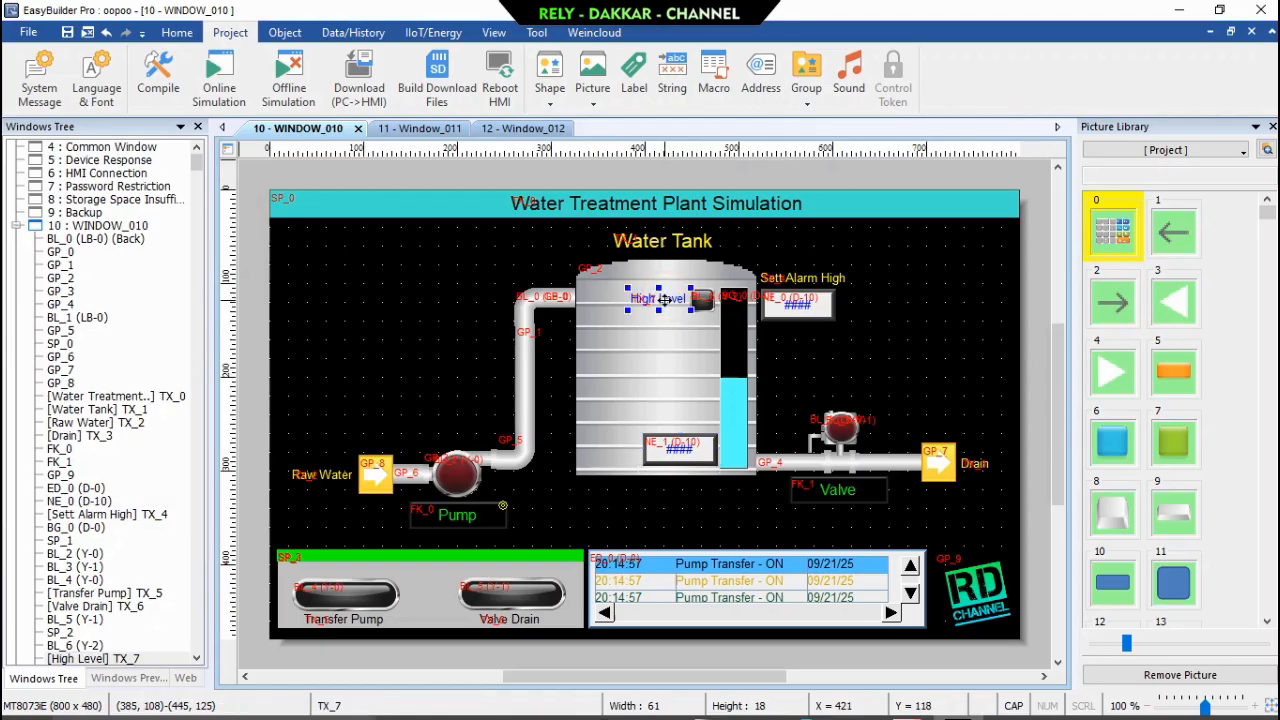
drag(663, 299, 681, 421)
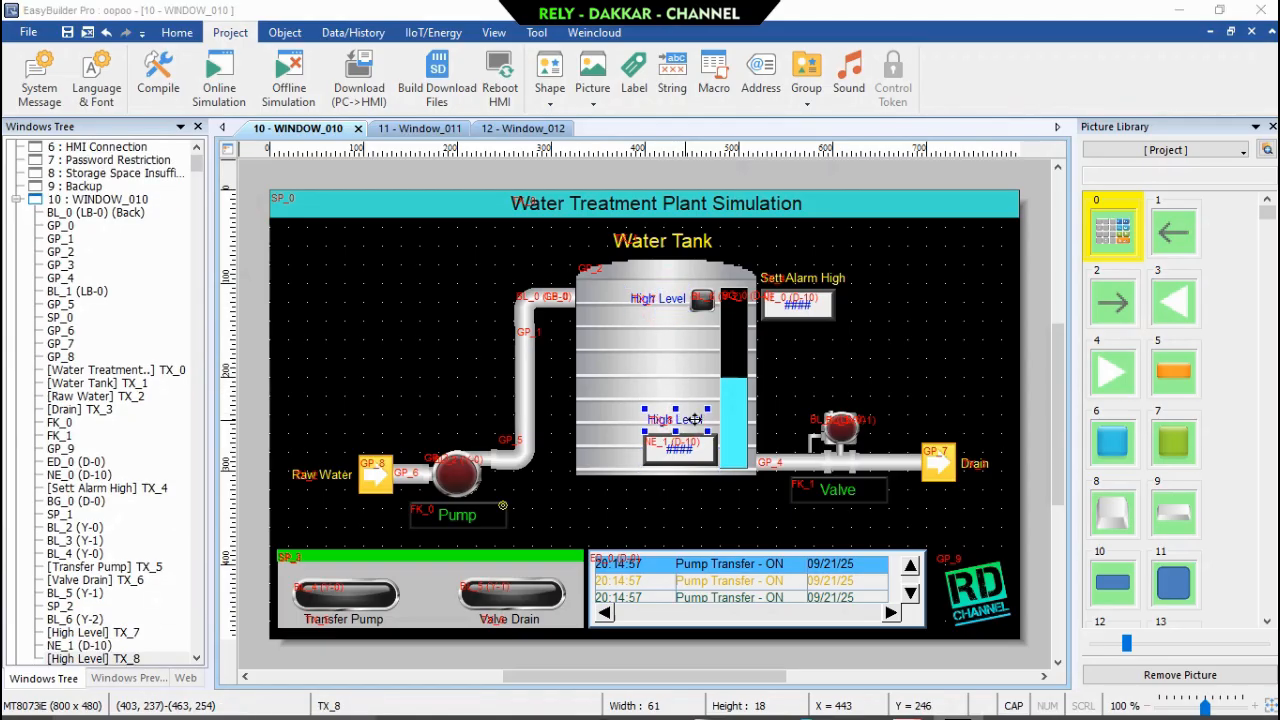
double_click(655, 430)
drag(491, 652, 343, 643)
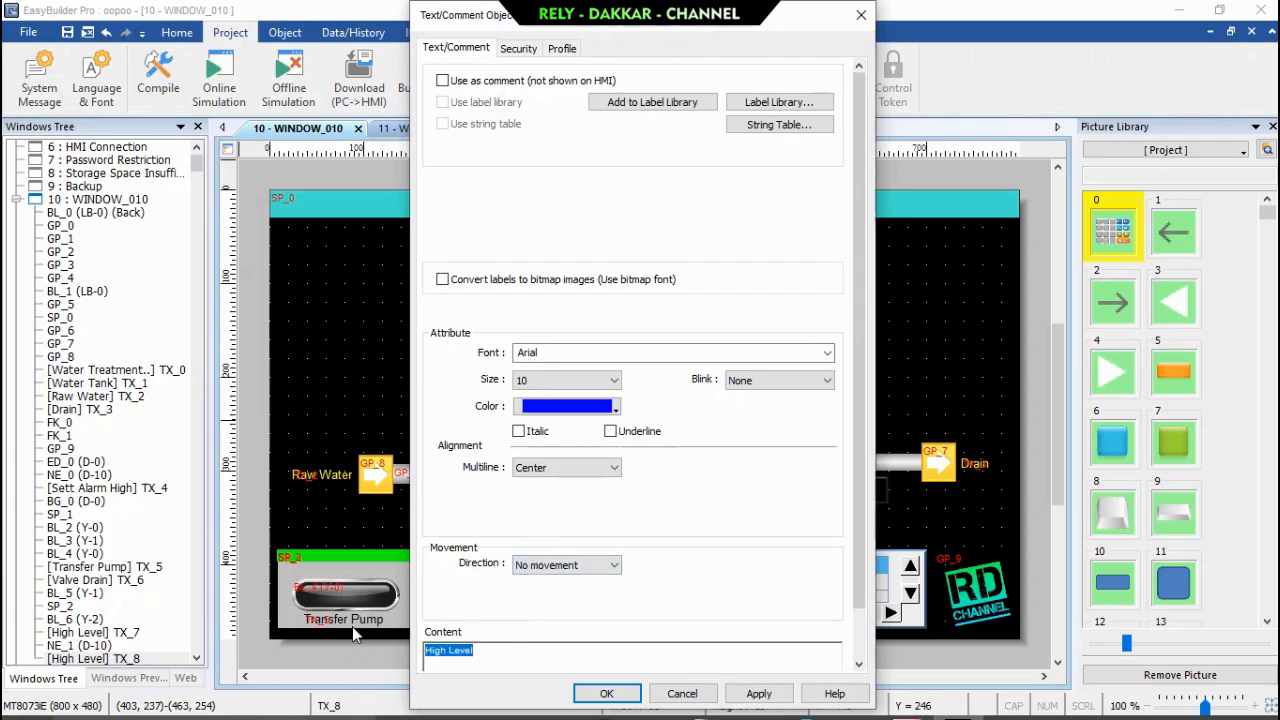
text(Actual Lev)
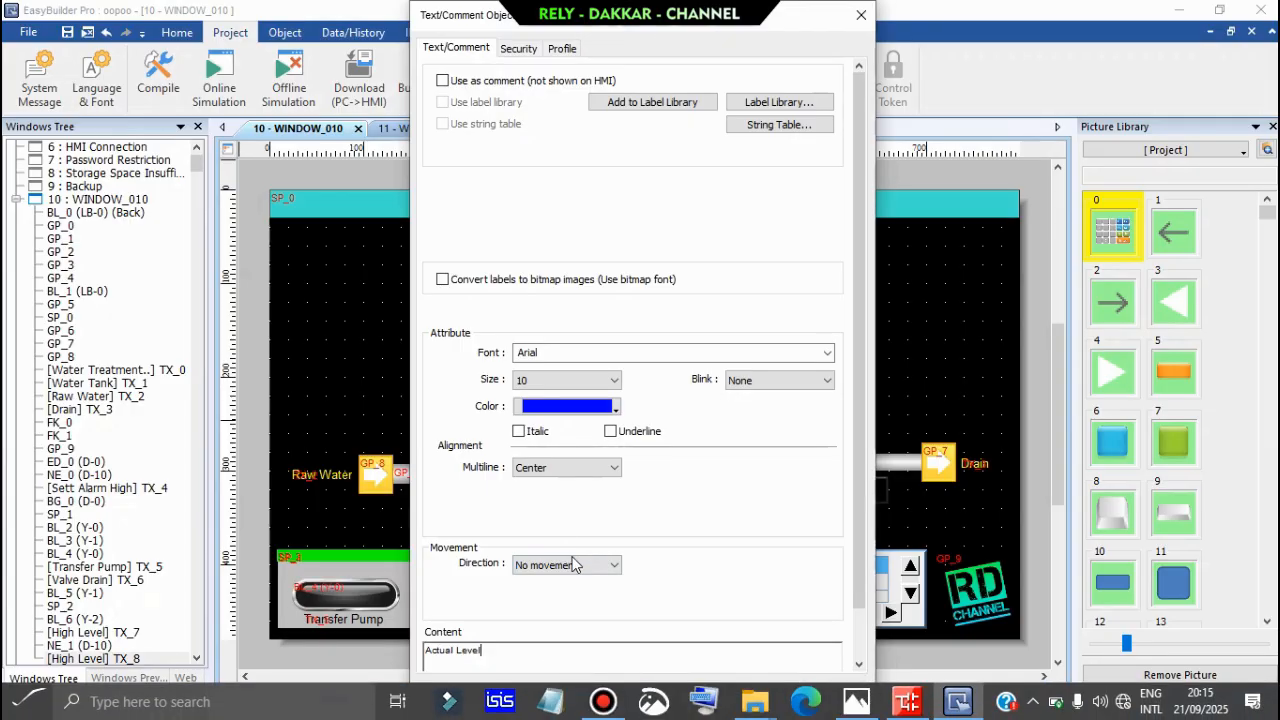
click(610, 690)
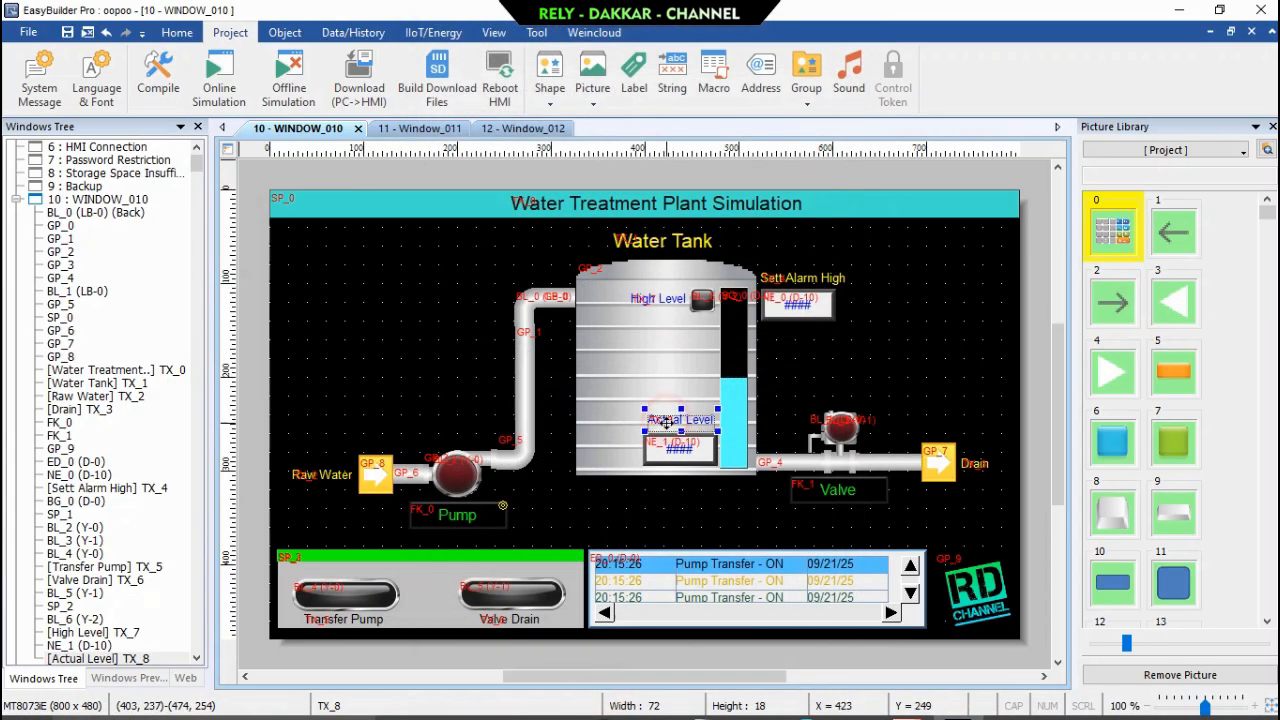
drag(664, 425, 661, 432)
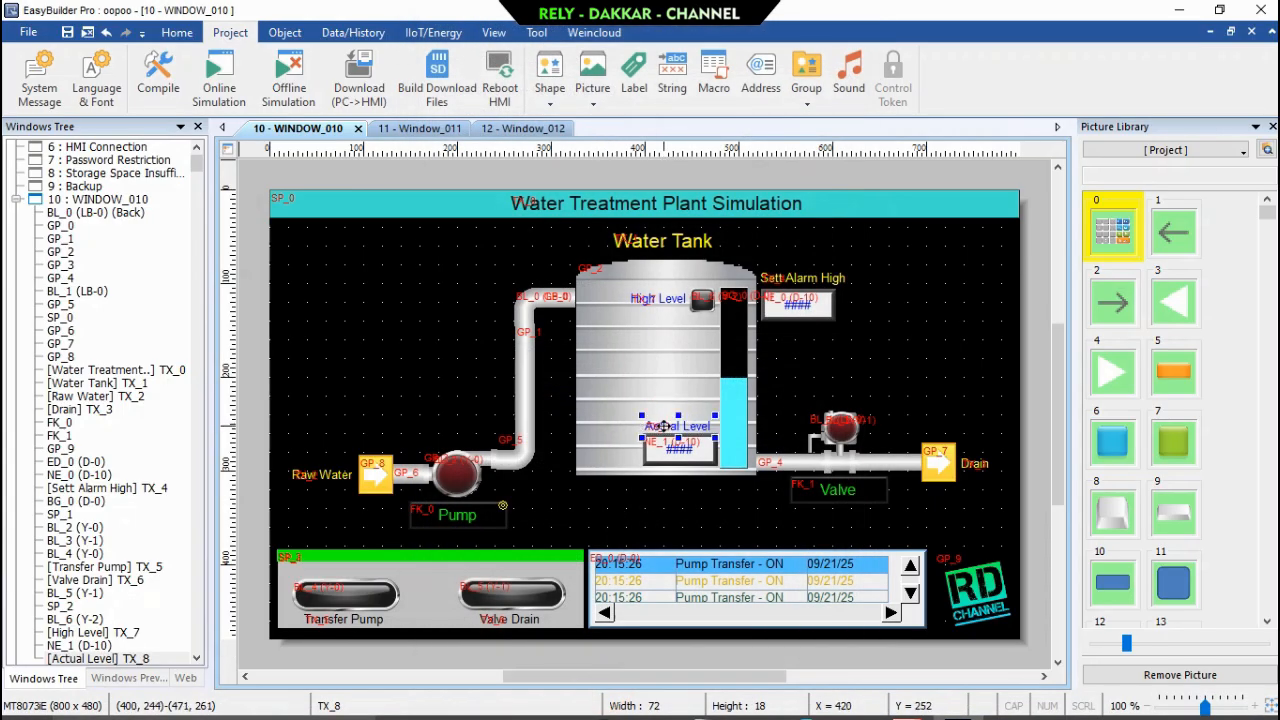
Set the read/write address of the numeric field below the Actual Level label to D 0.
double_click(703, 458)
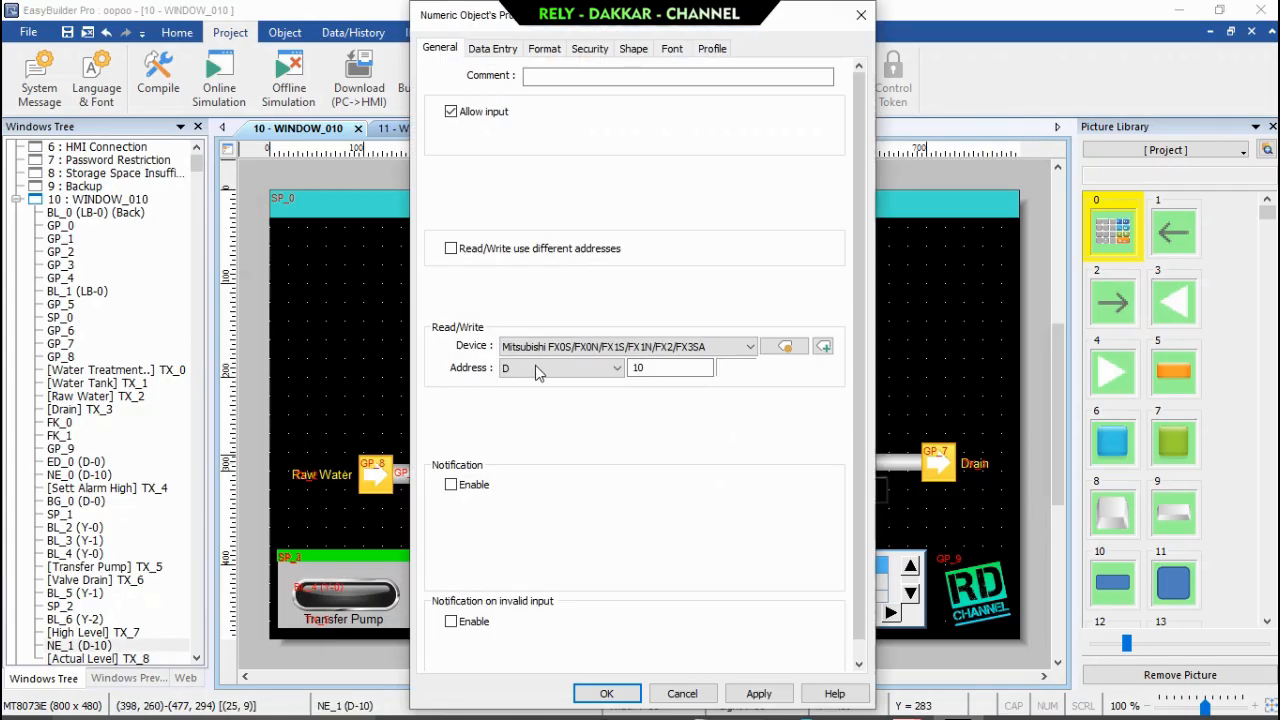
click(646, 367)
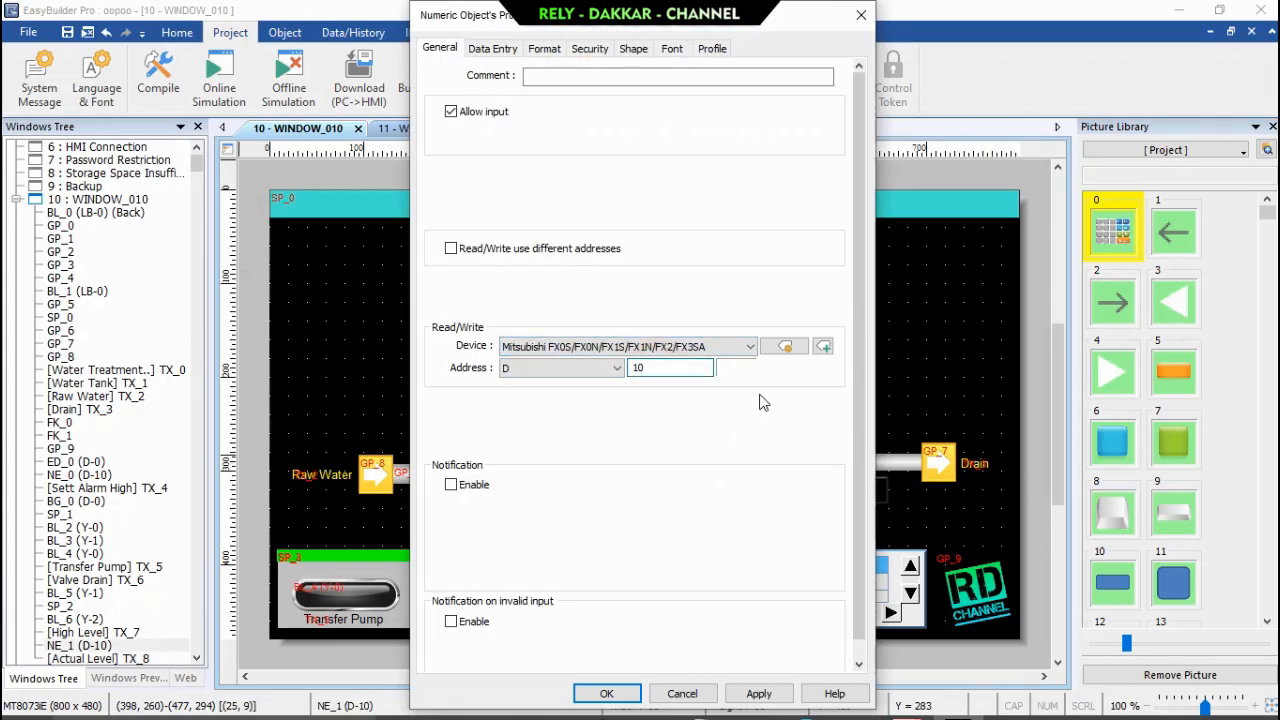
key(BackSpace)
key(BackSpace)
text(0)
click(619, 695)
click(412, 321)
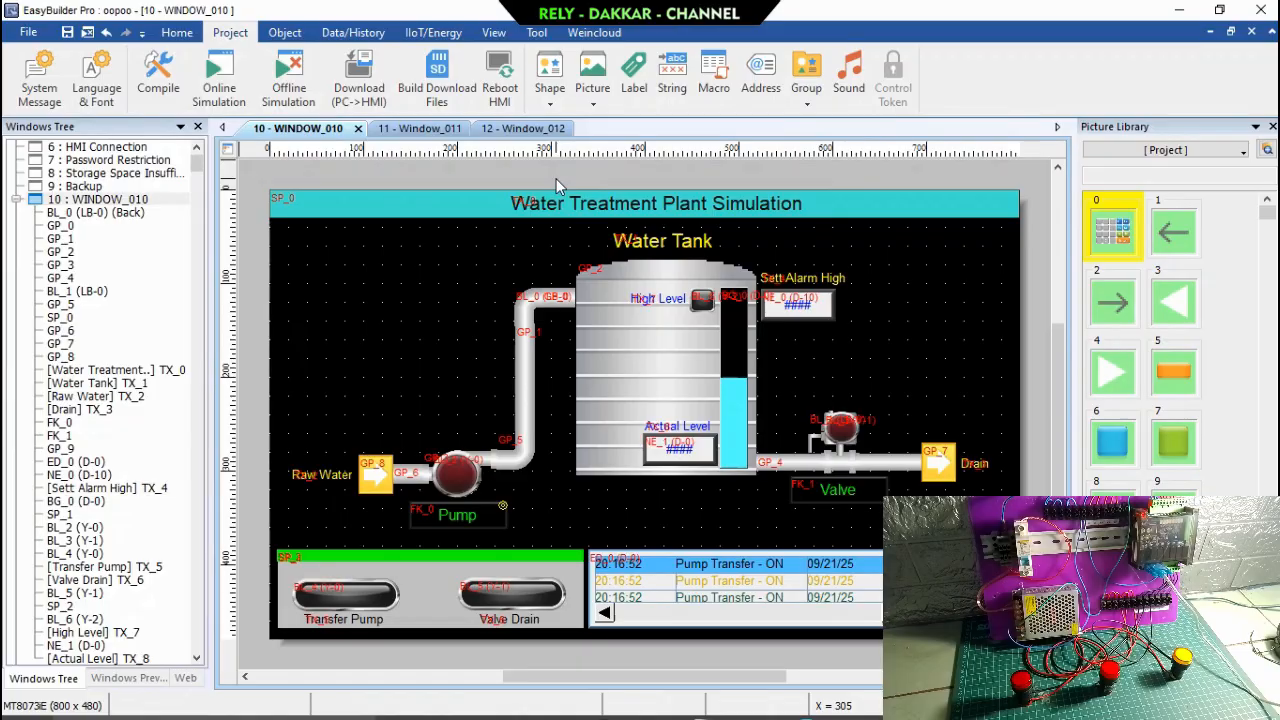
click(428, 130)
click(510, 129)
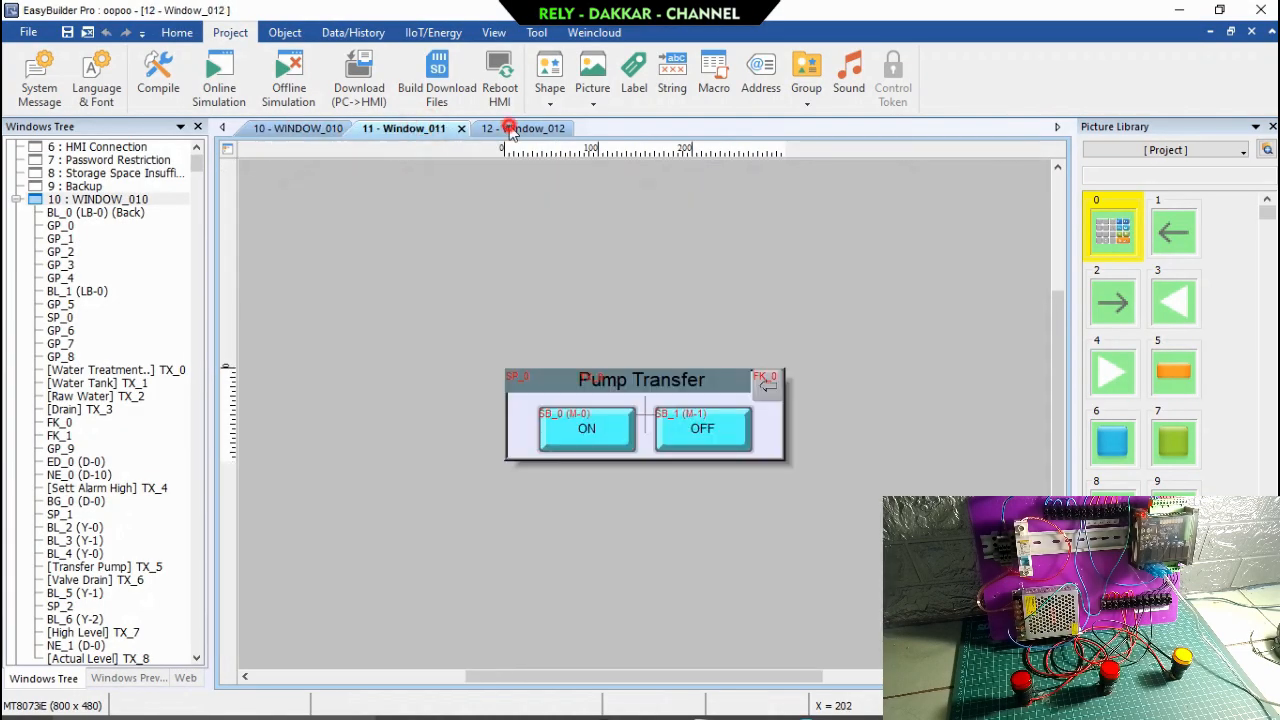
click(418, 129)
click(274, 129)
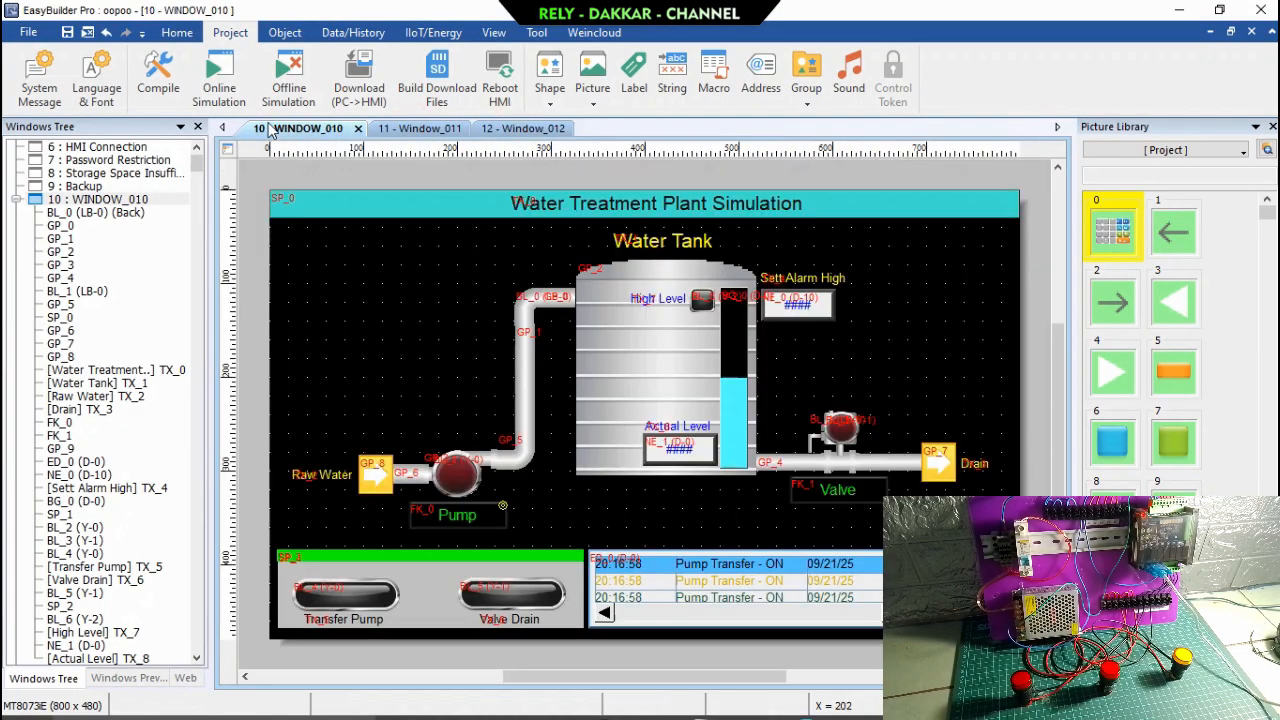
Compile the oopoo project with the default compile settings and close the Compile dialog.
click(158, 72)
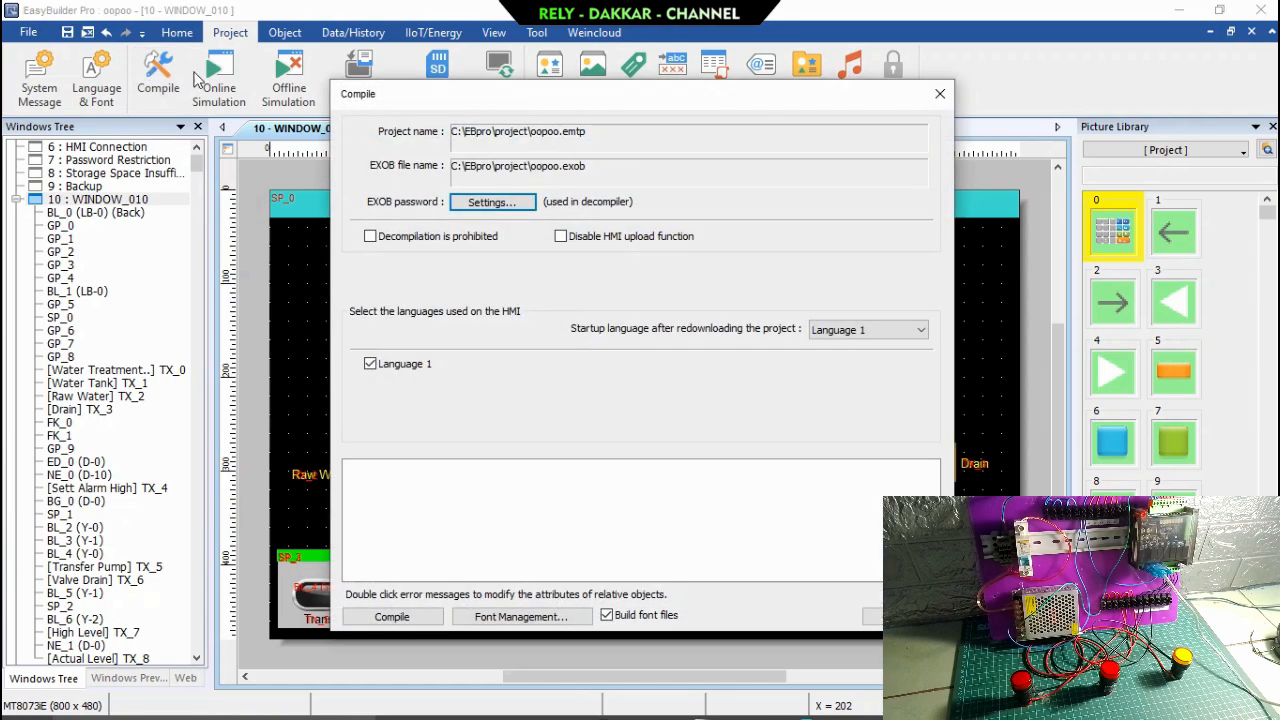
click(392, 616)
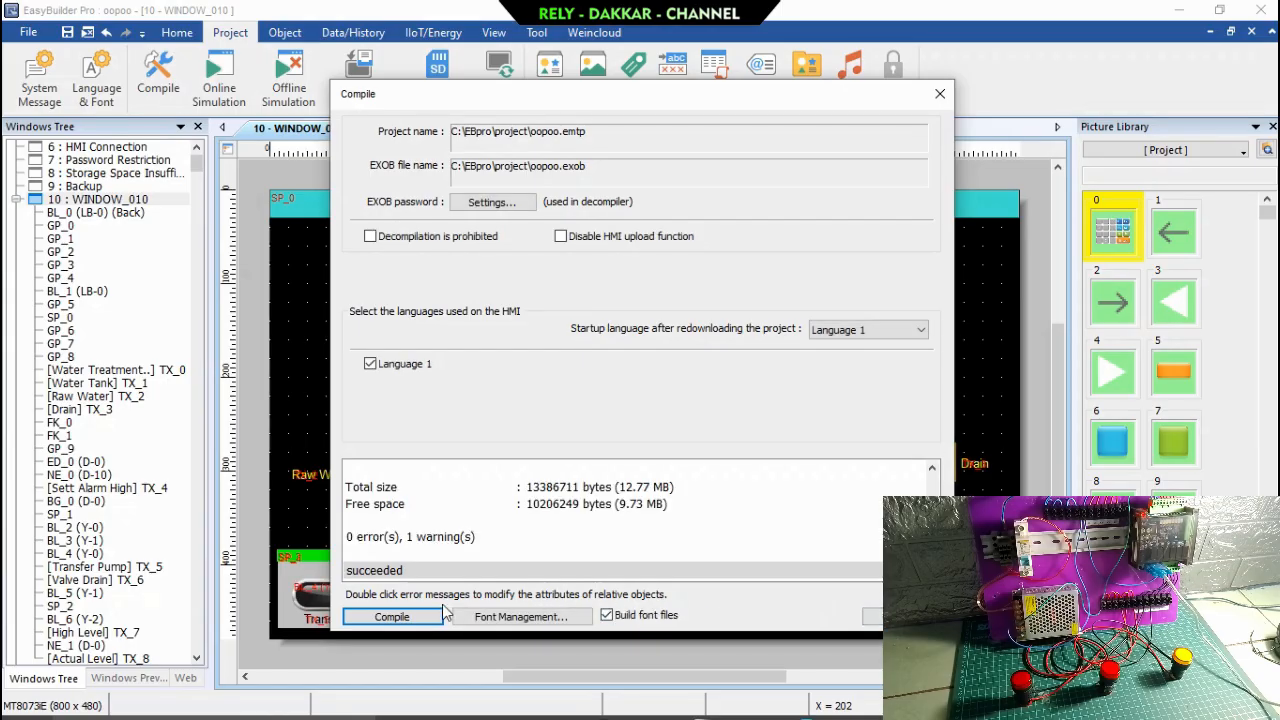
click(870, 614)
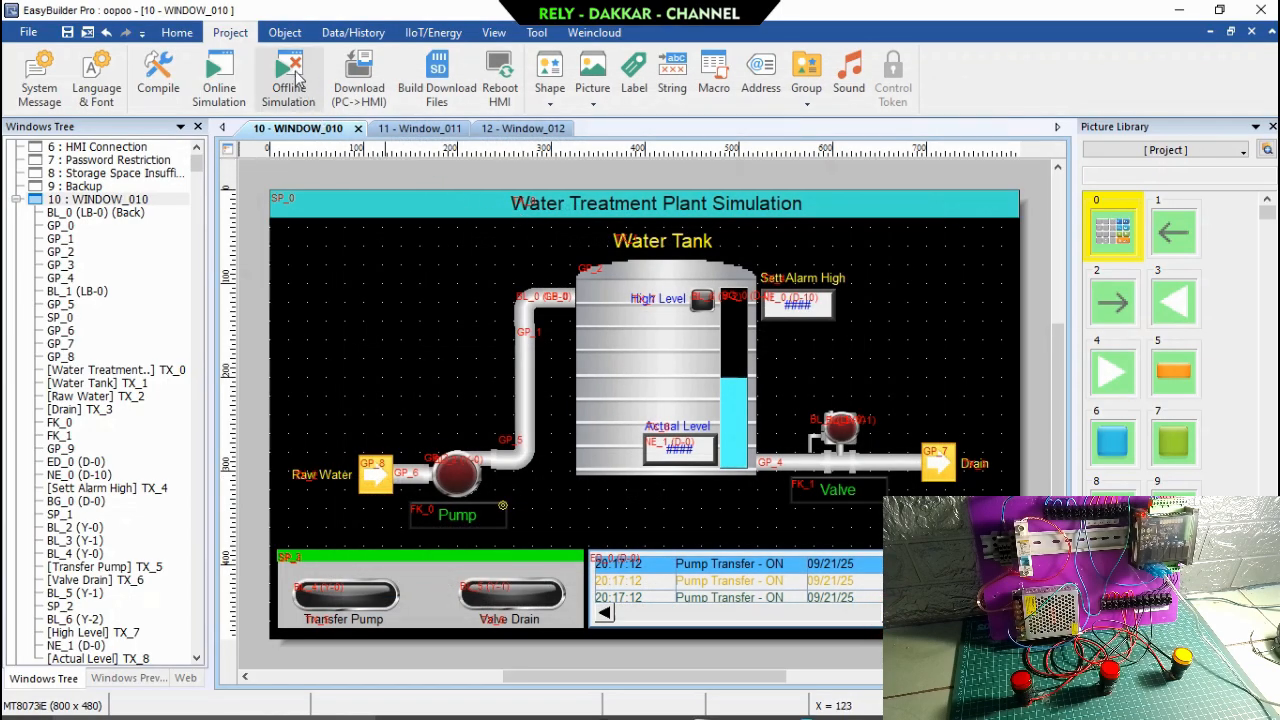
Start the online simulation, minimize the editor, and move the simulation window to the lower-left part of the desktop.
click(222, 75)
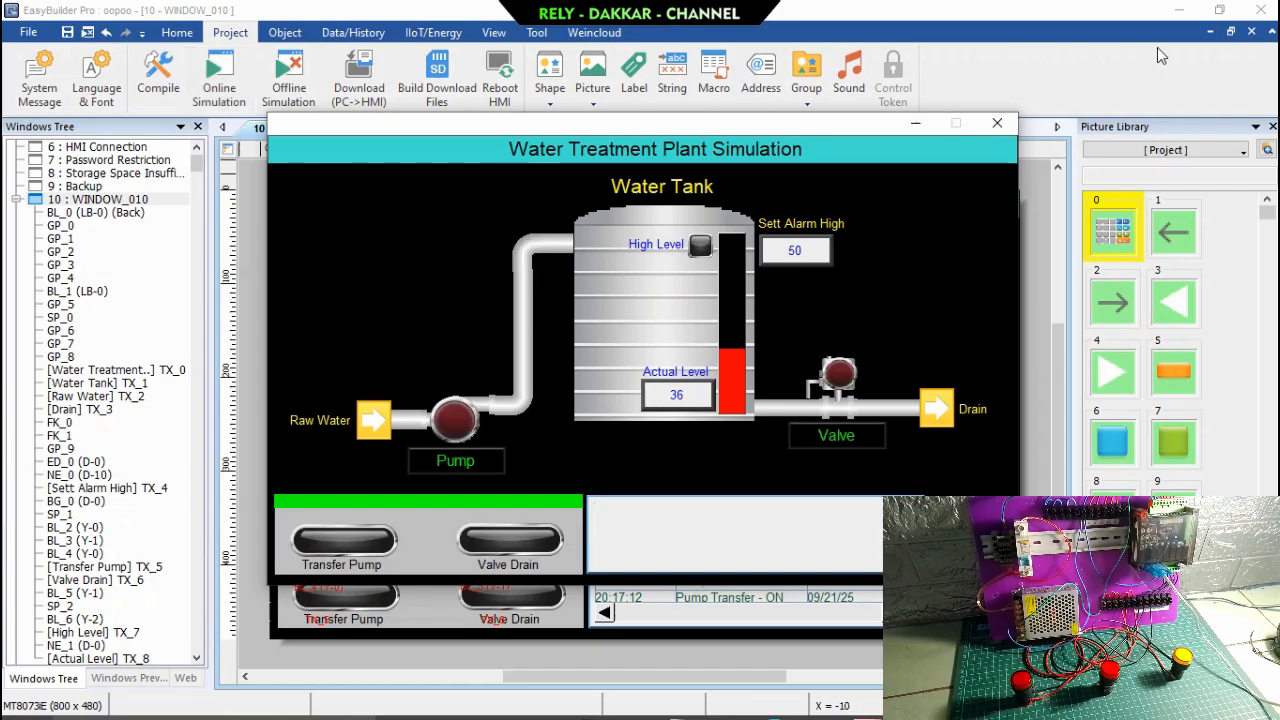
click(1181, 10)
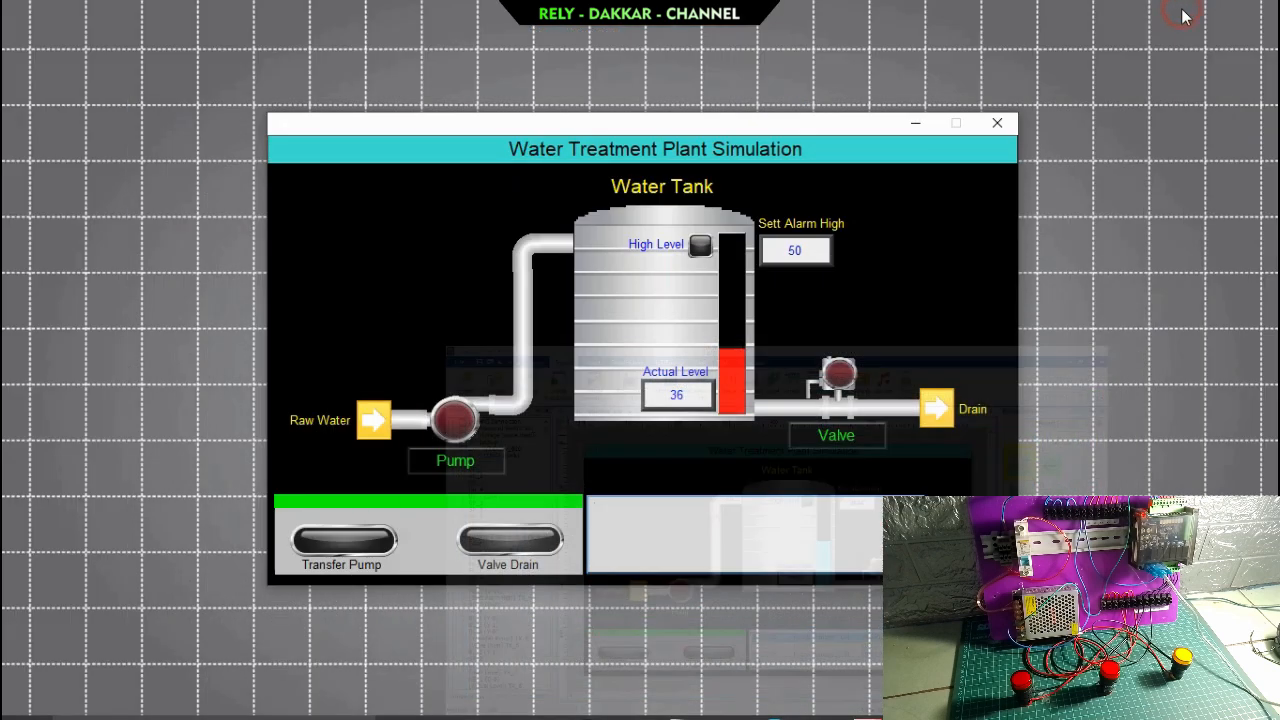
drag(716, 124, 454, 256)
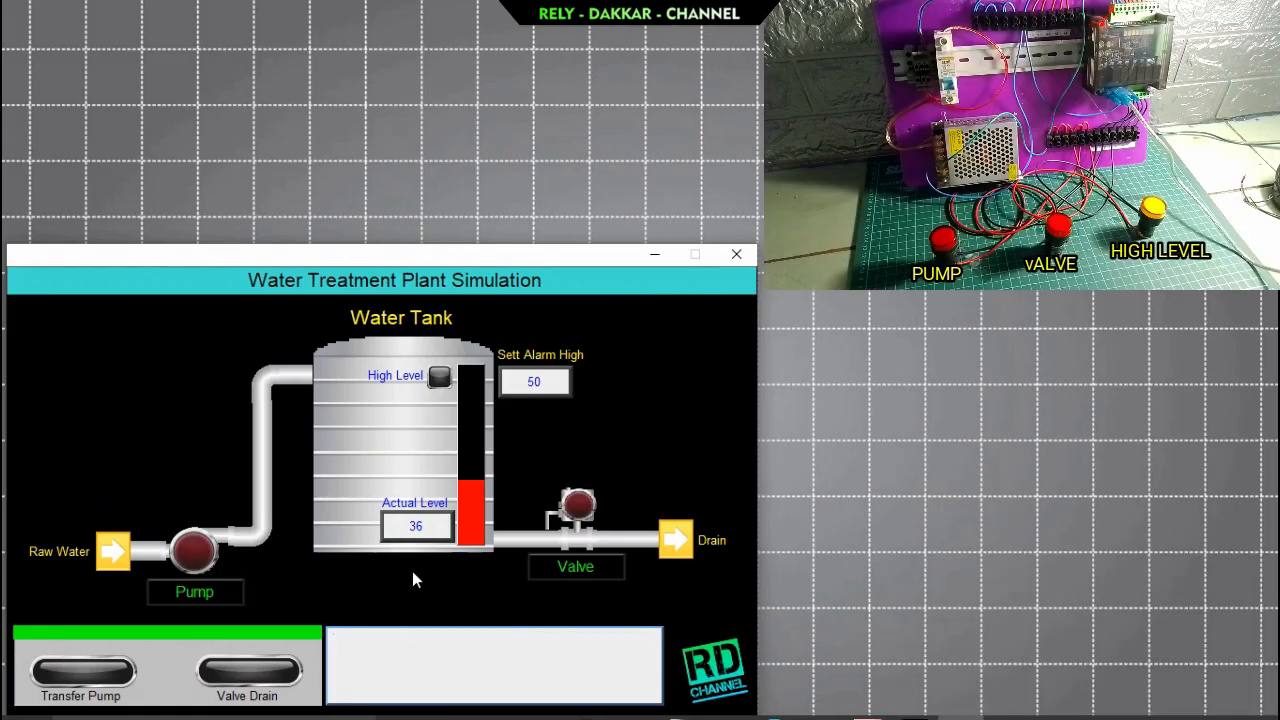
Open the Valve Drain pop-up and switch the valve on, off, and on again to drain the tank.
click(560, 567)
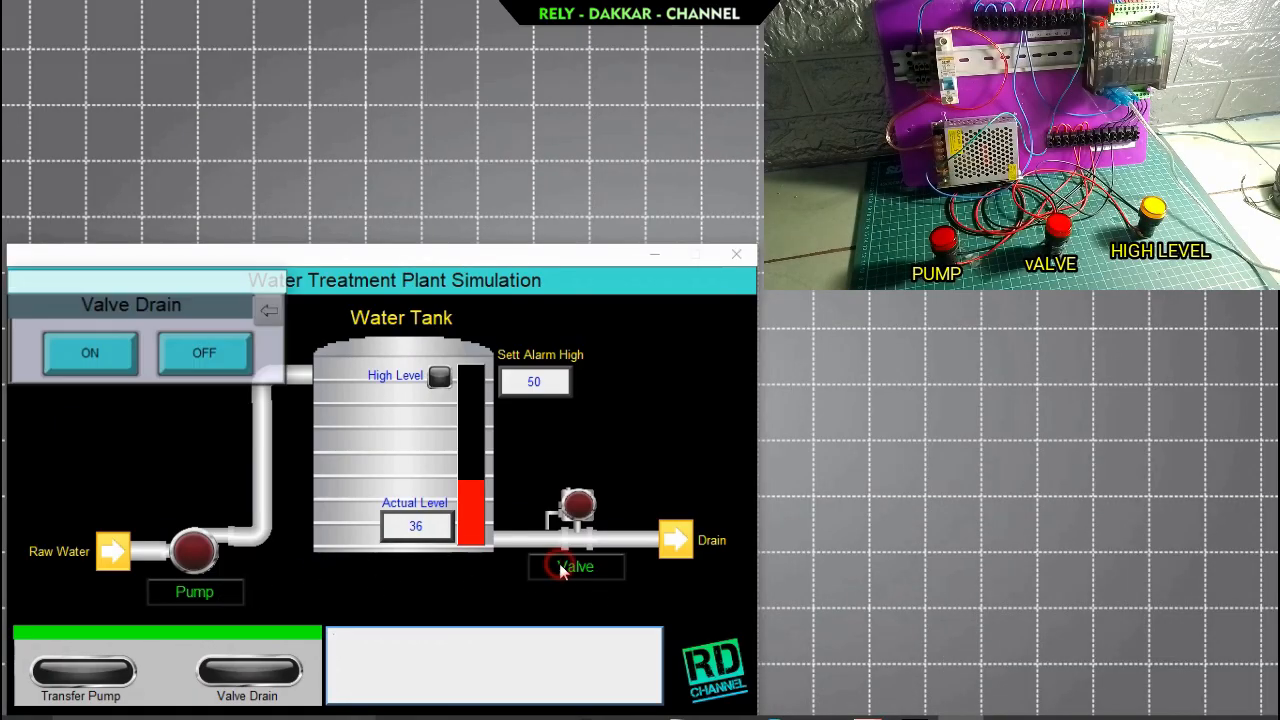
click(110, 357)
click(200, 358)
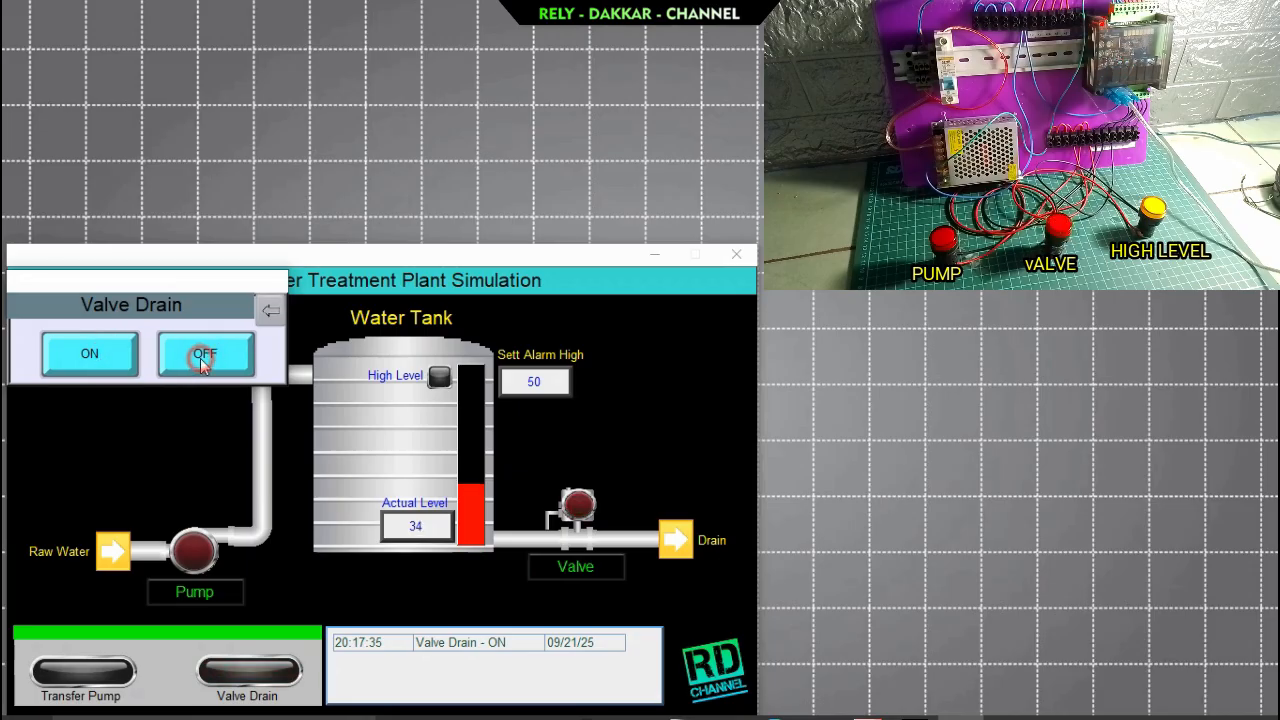
click(116, 362)
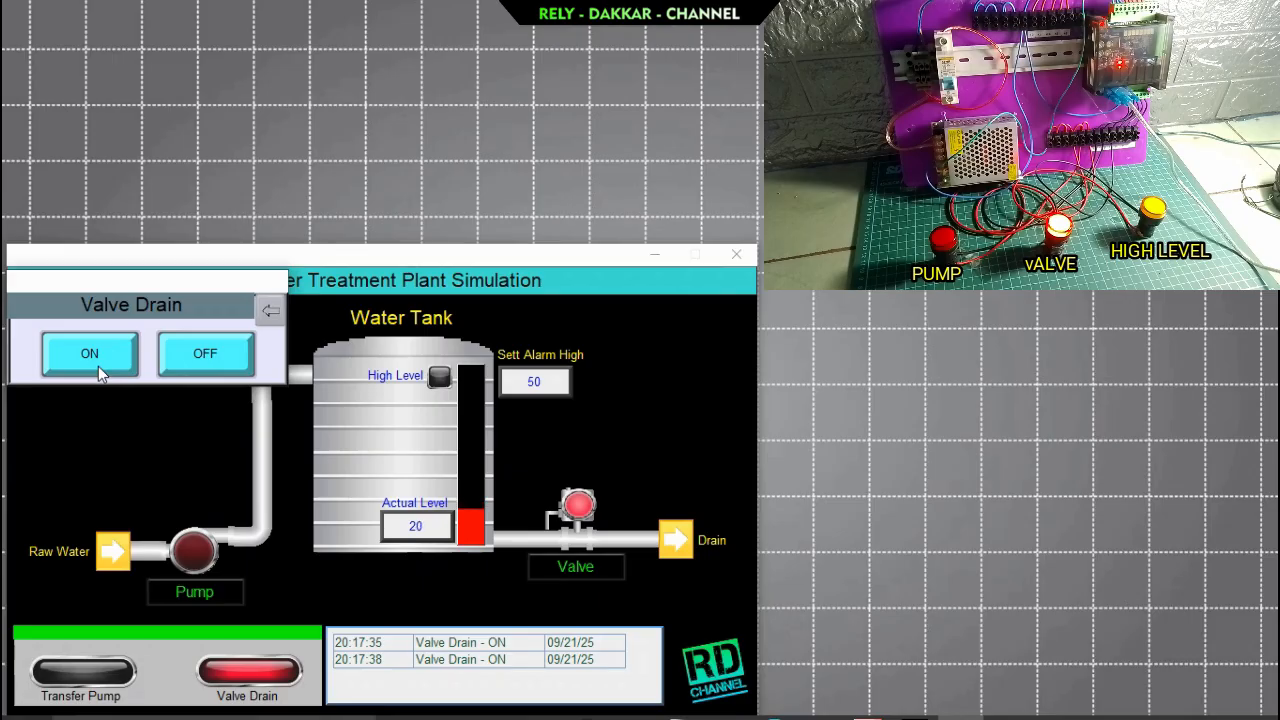
Shift the Valve Drain pop-up slightly, switch the valve off, and close the pop-up.
drag(129, 289, 166, 310)
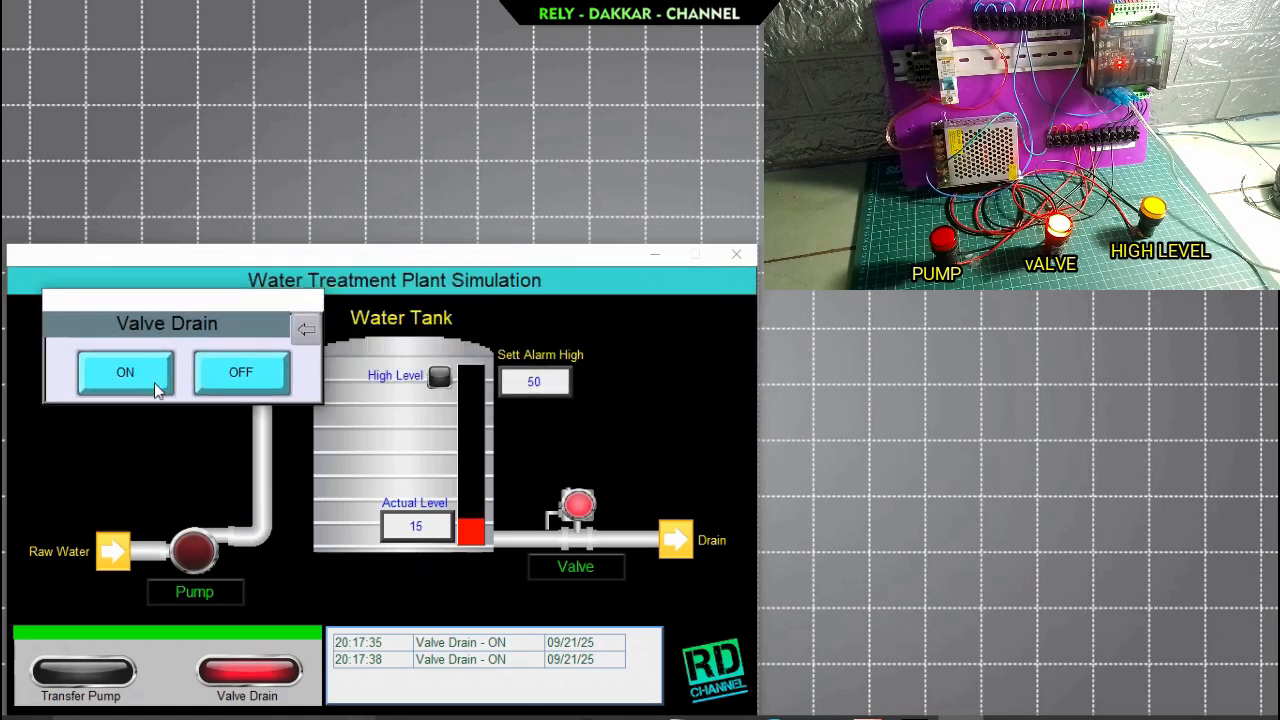
click(239, 373)
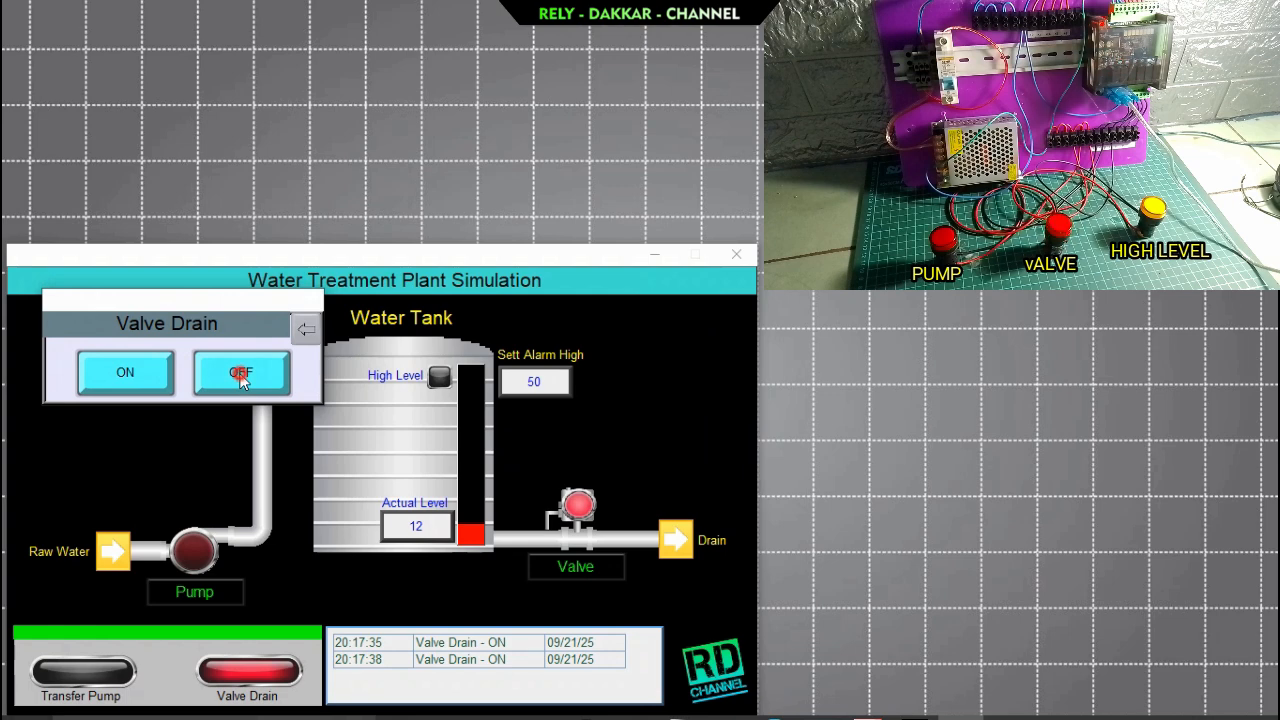
click(305, 330)
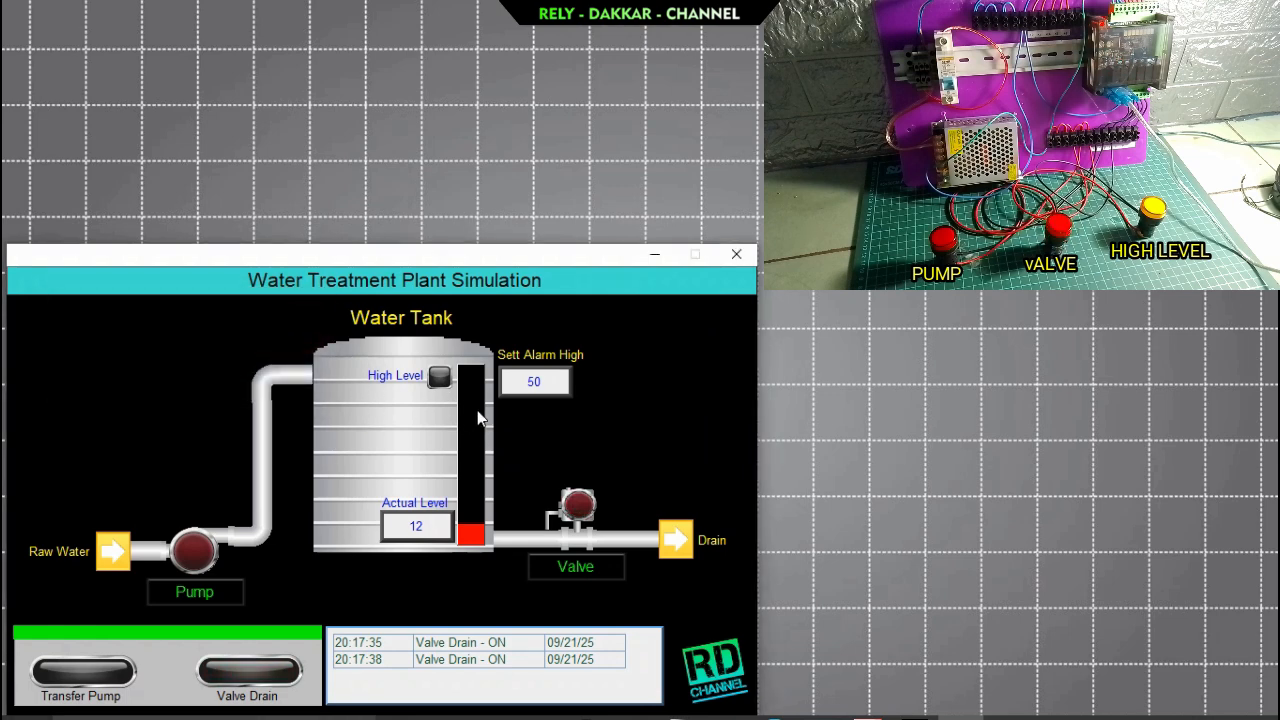
Raise the Sett Alarm High value to 80 in the restarted simulation.
click(537, 383)
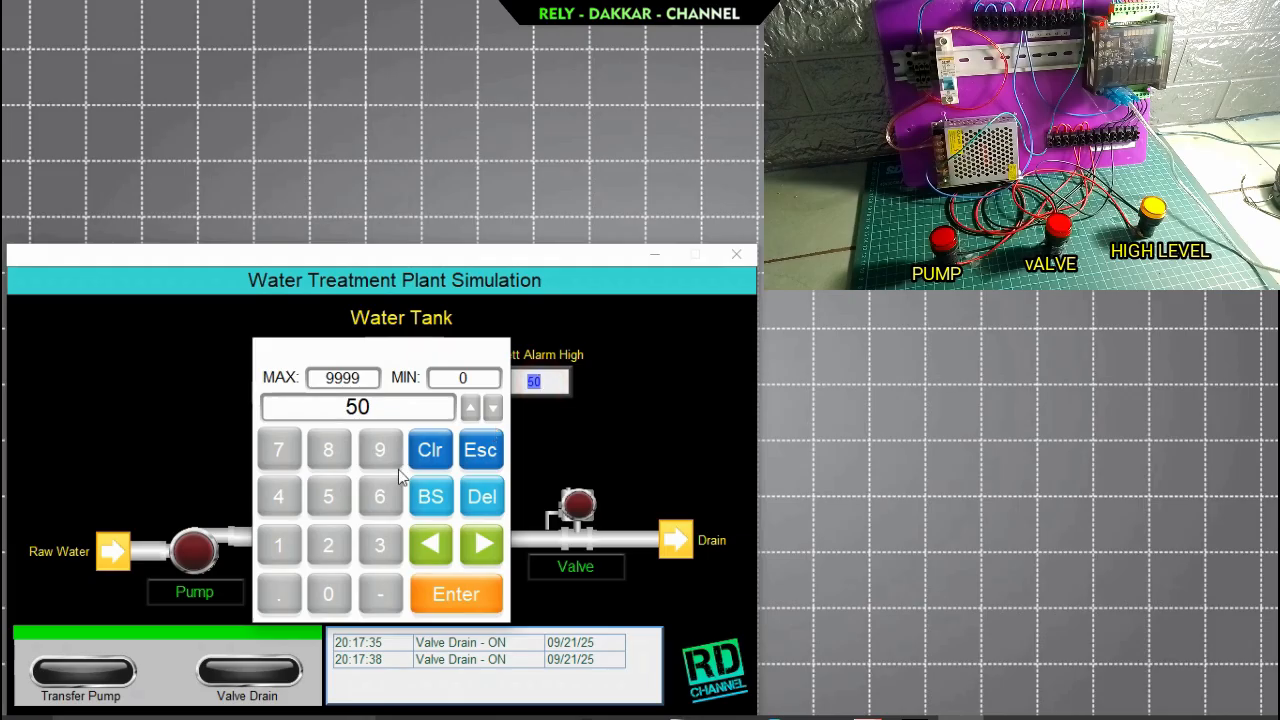
click(330, 455)
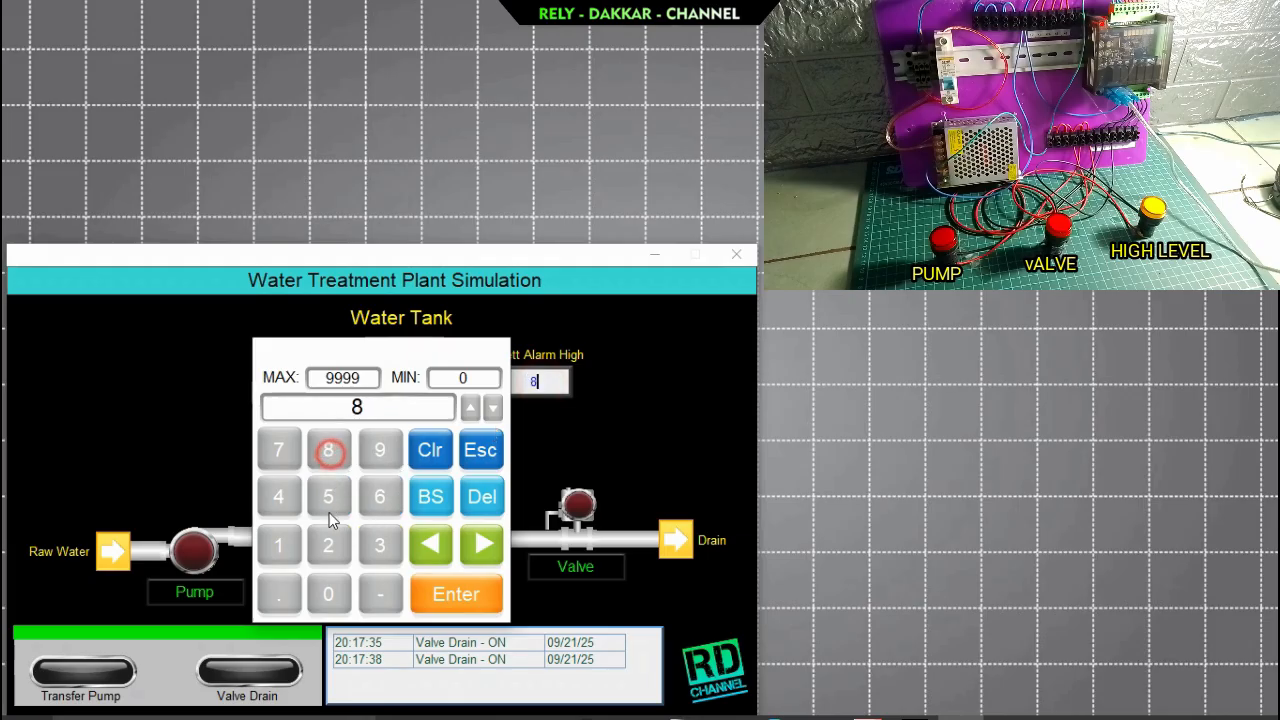
click(329, 593)
click(452, 593)
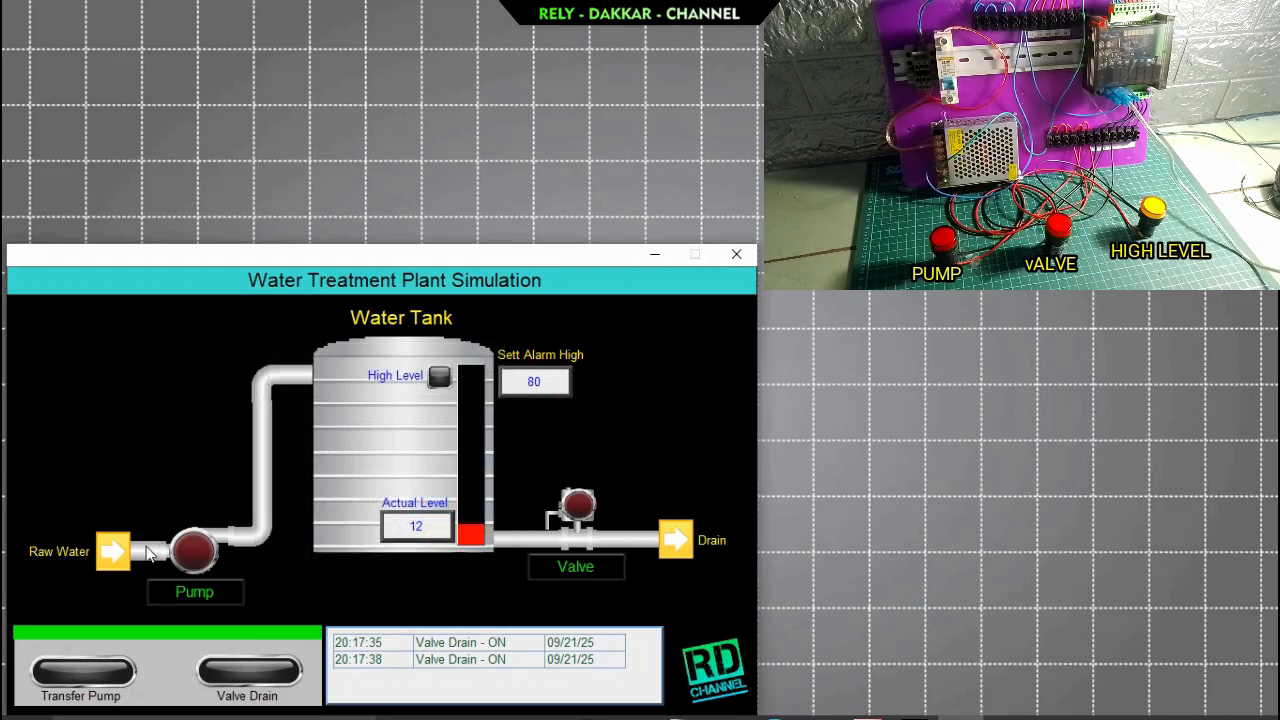
Open the Pump Transfer pop-up, switch the pump on to fill the tank, and close the pop-up.
click(199, 591)
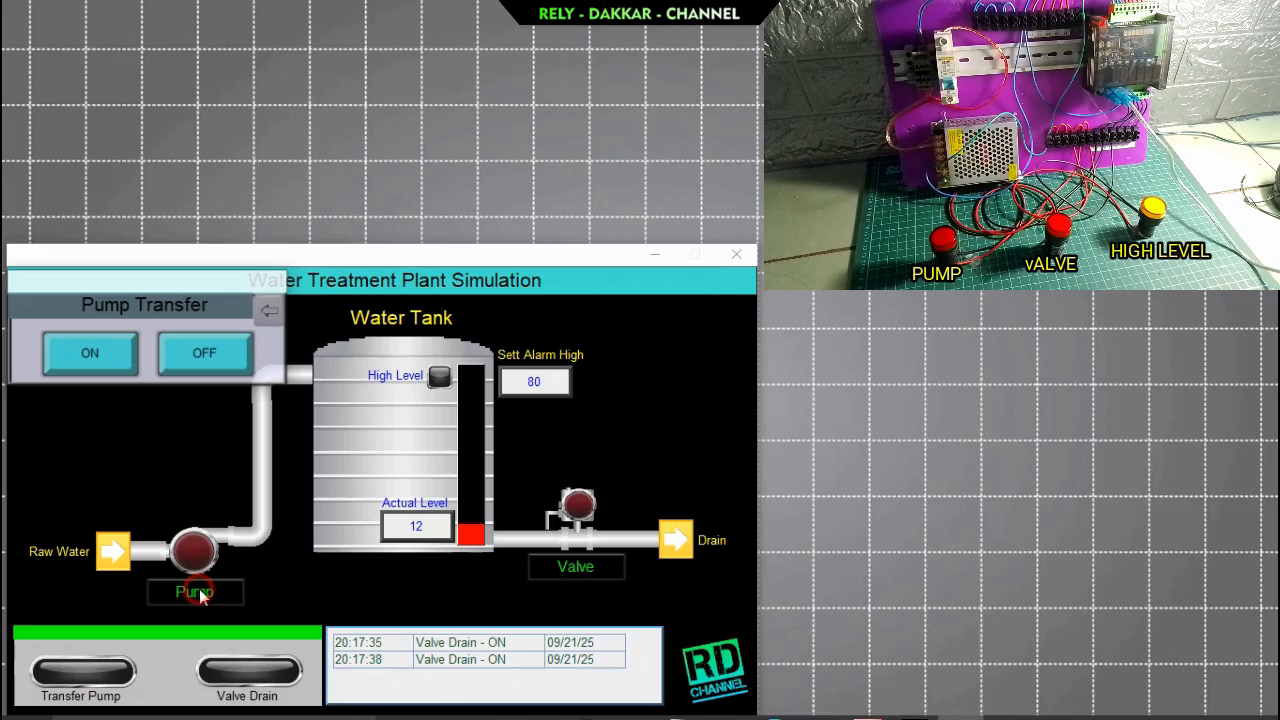
click(93, 357)
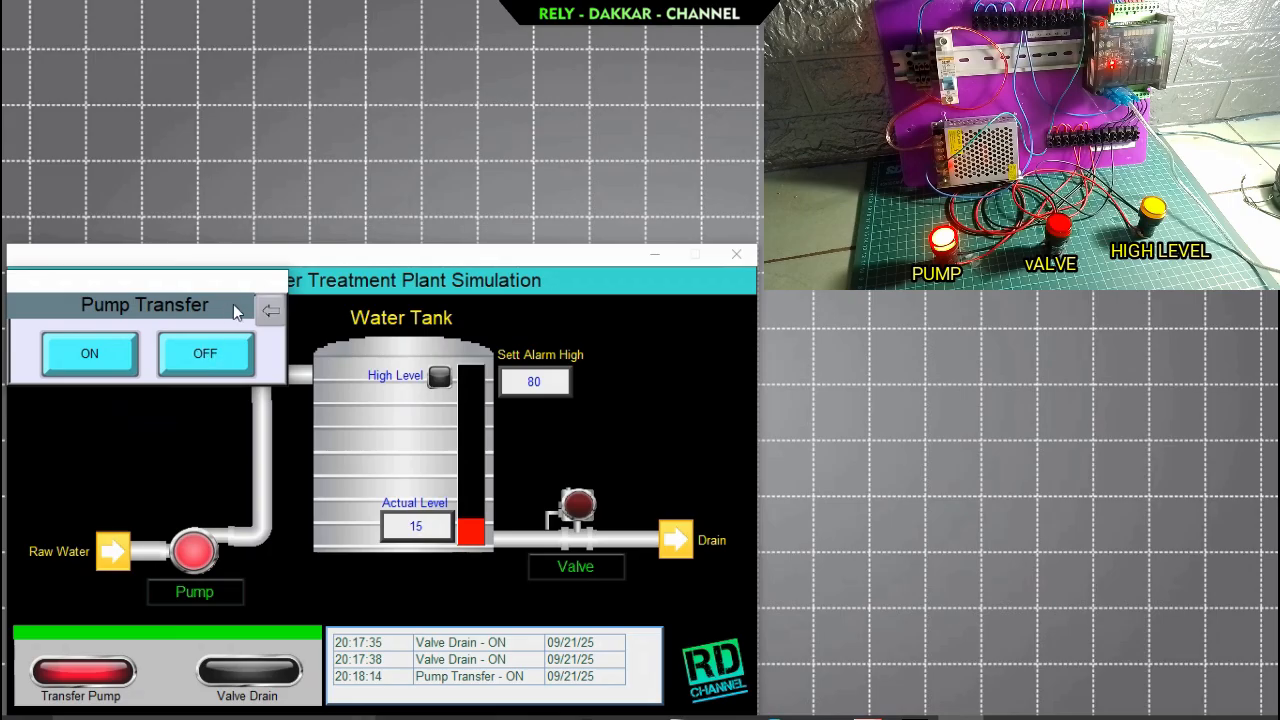
click(271, 310)
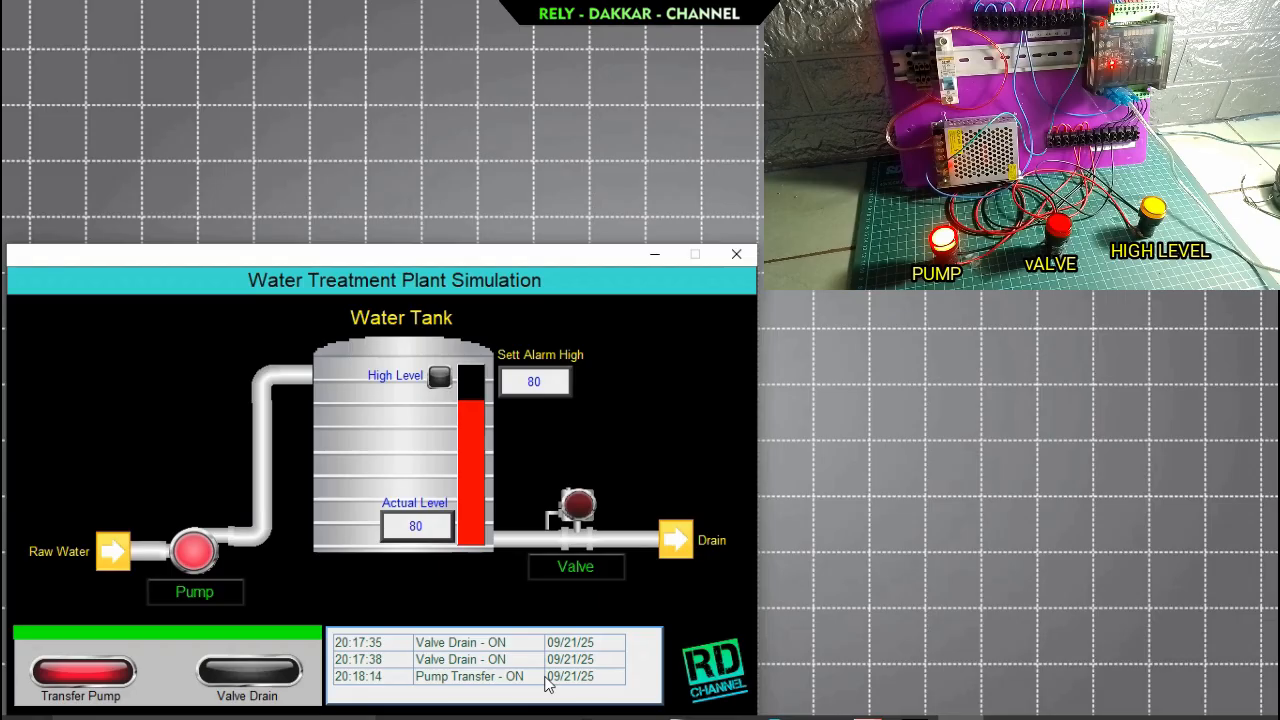
Switch the transfer pump off once the tank level is above the high alarm setting, and close its pop-up.
click(189, 588)
click(207, 354)
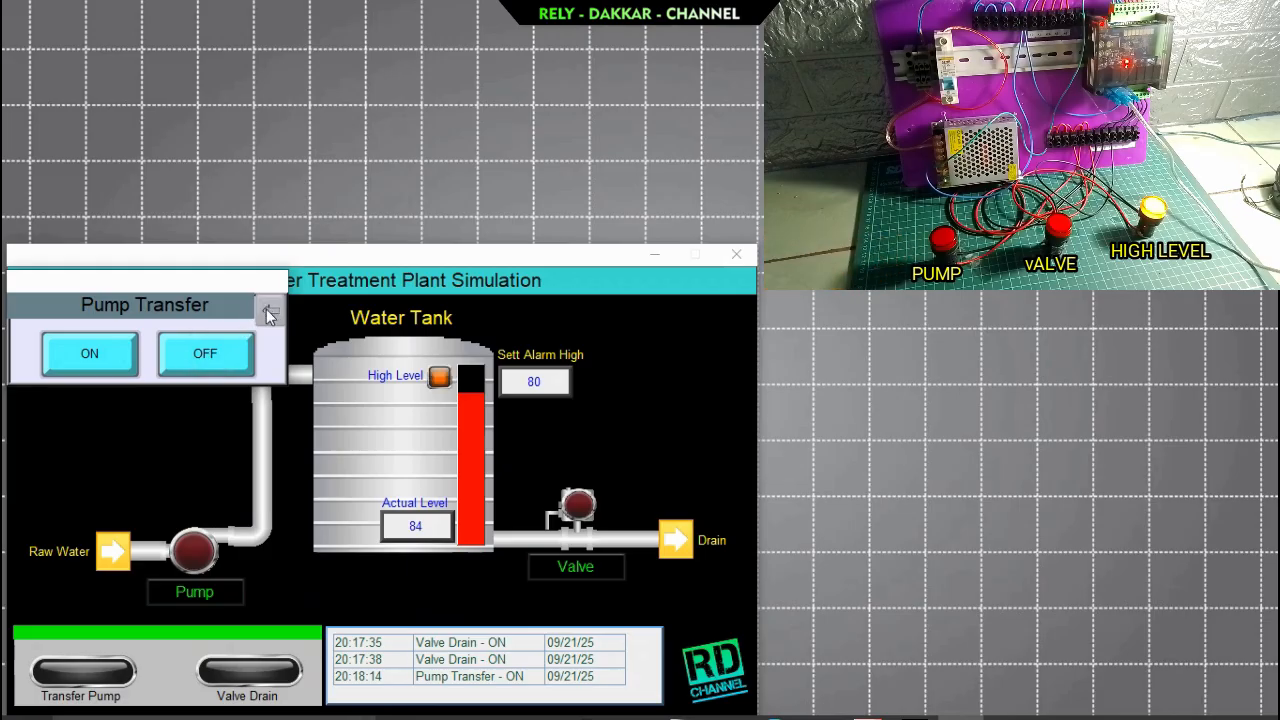
click(265, 311)
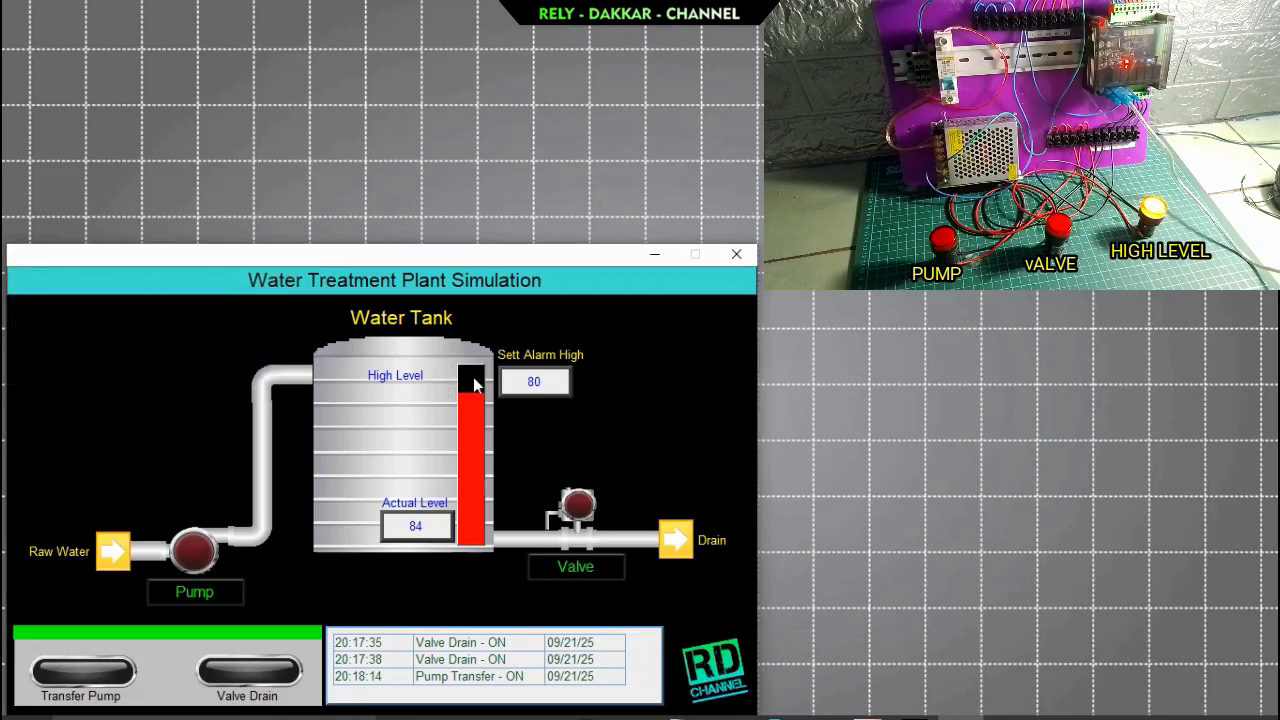
Set the Sett Alarm High value to 50.
click(545, 383)
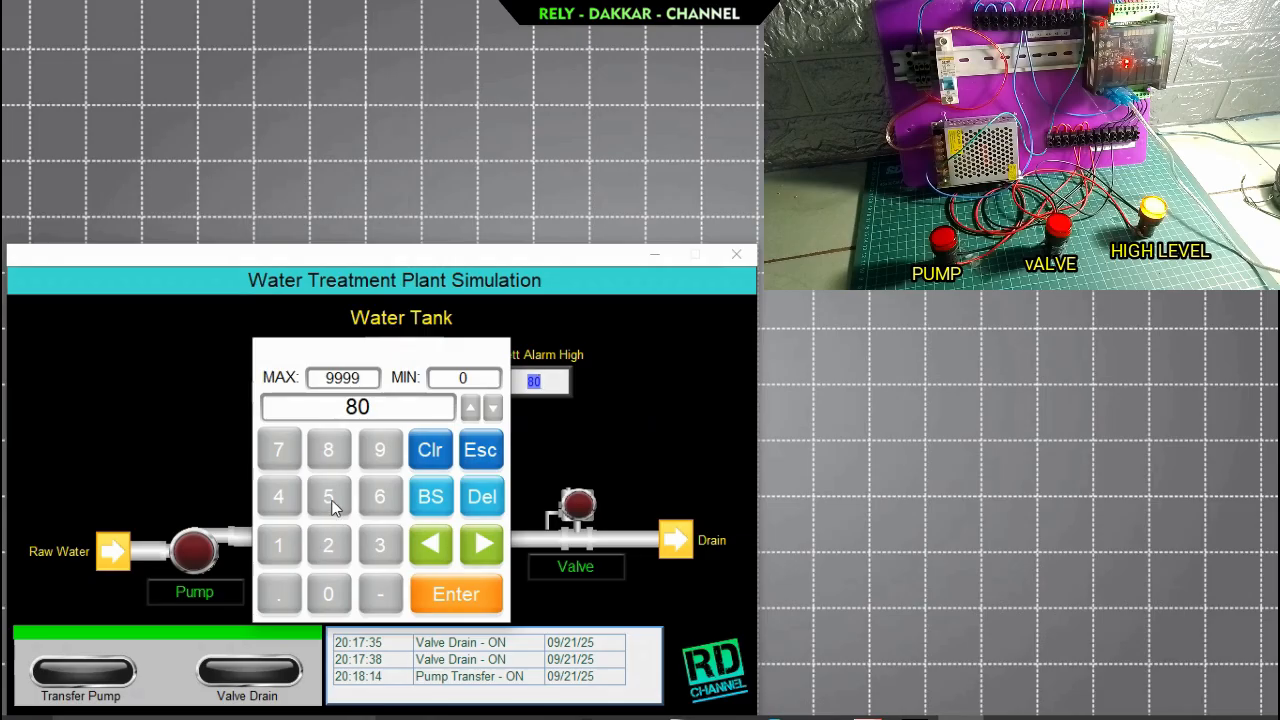
click(330, 500)
click(328, 593)
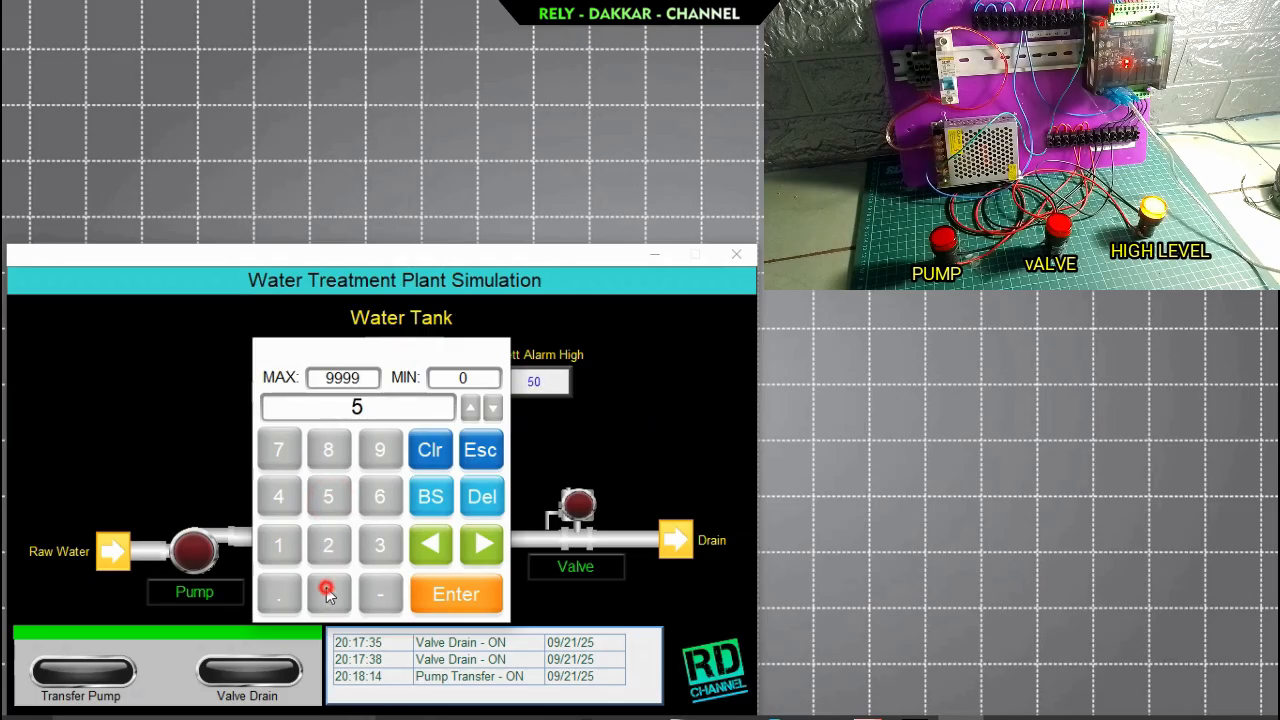
click(463, 599)
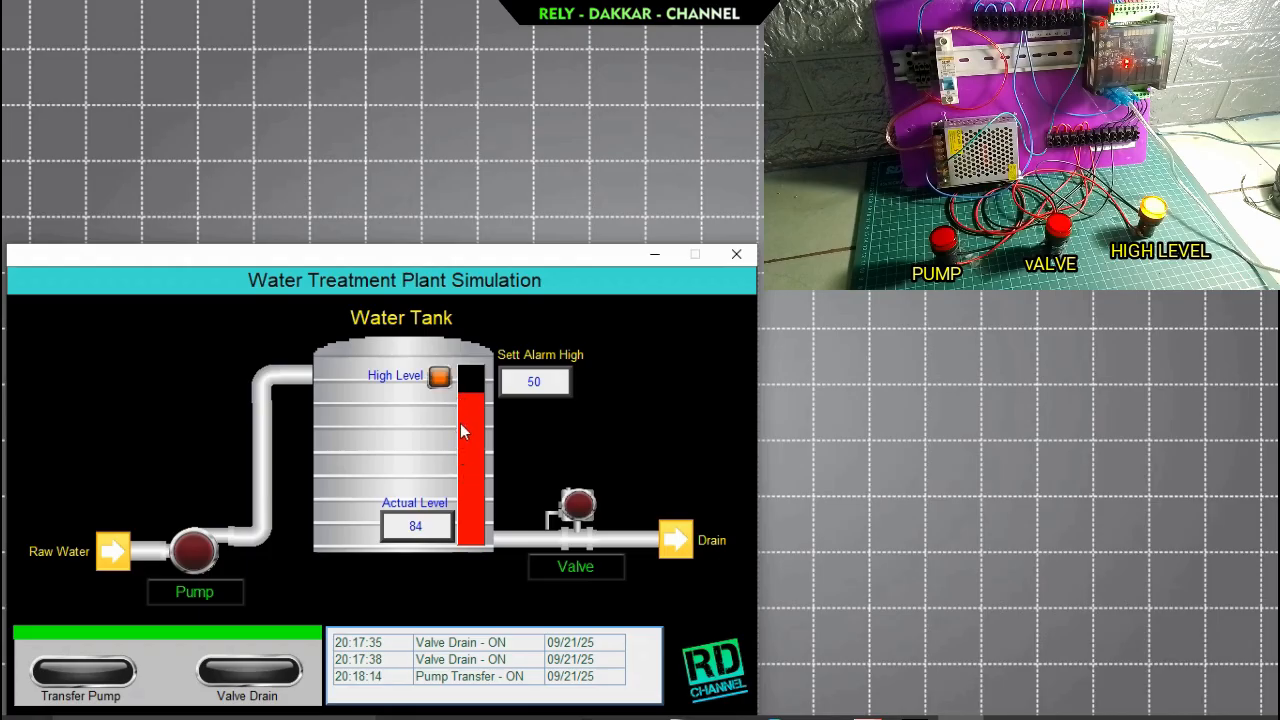
Switch the drain valve on, off, and on again through its pop-up, and scroll the event log to the newest entries.
click(569, 568)
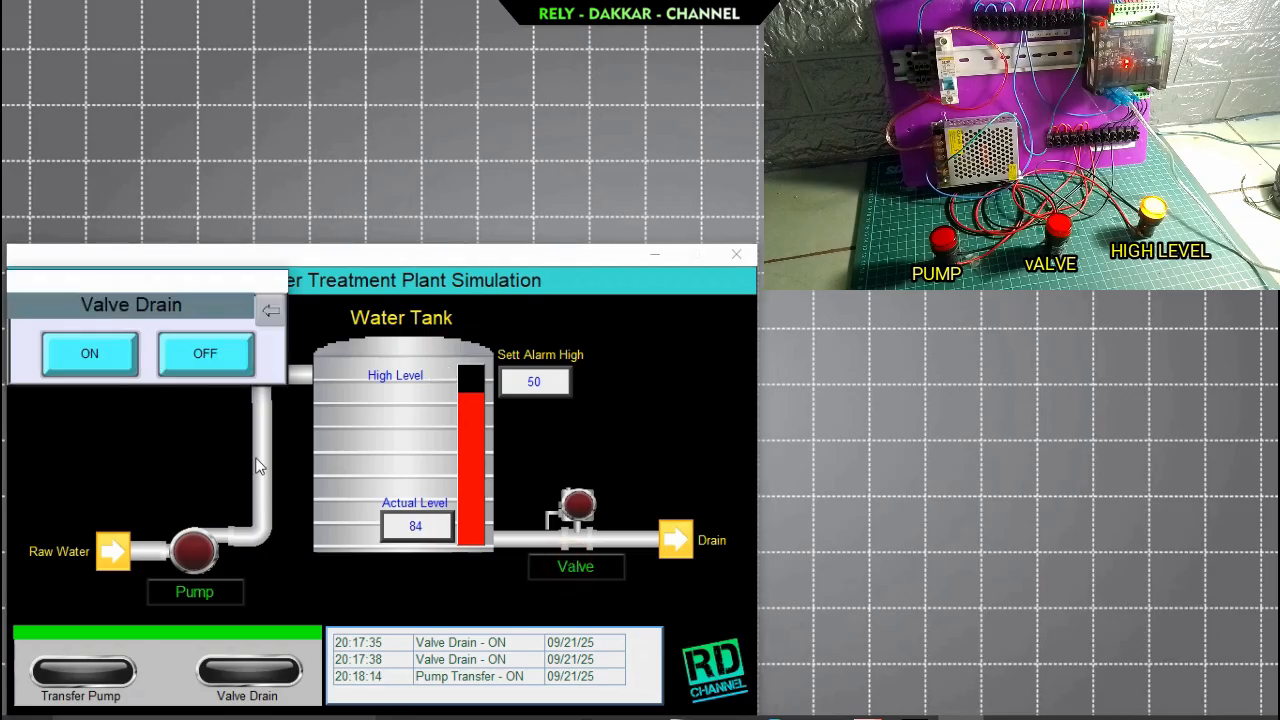
click(96, 355)
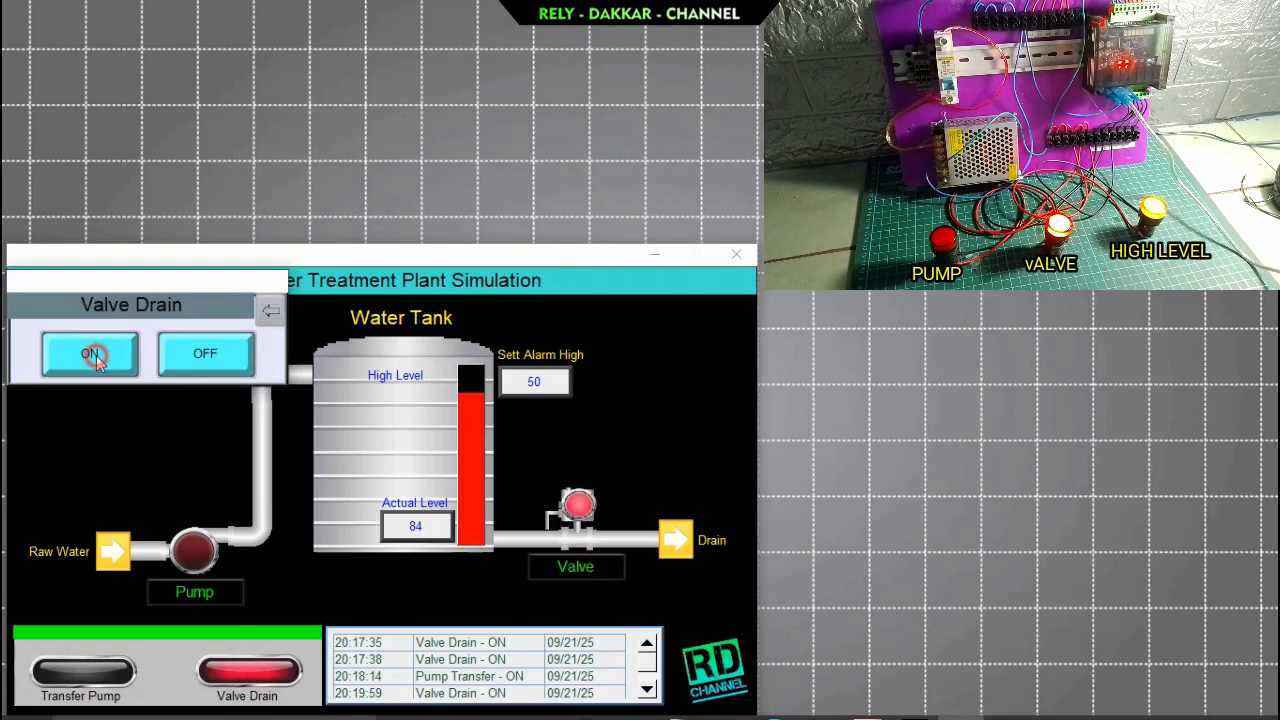
click(215, 361)
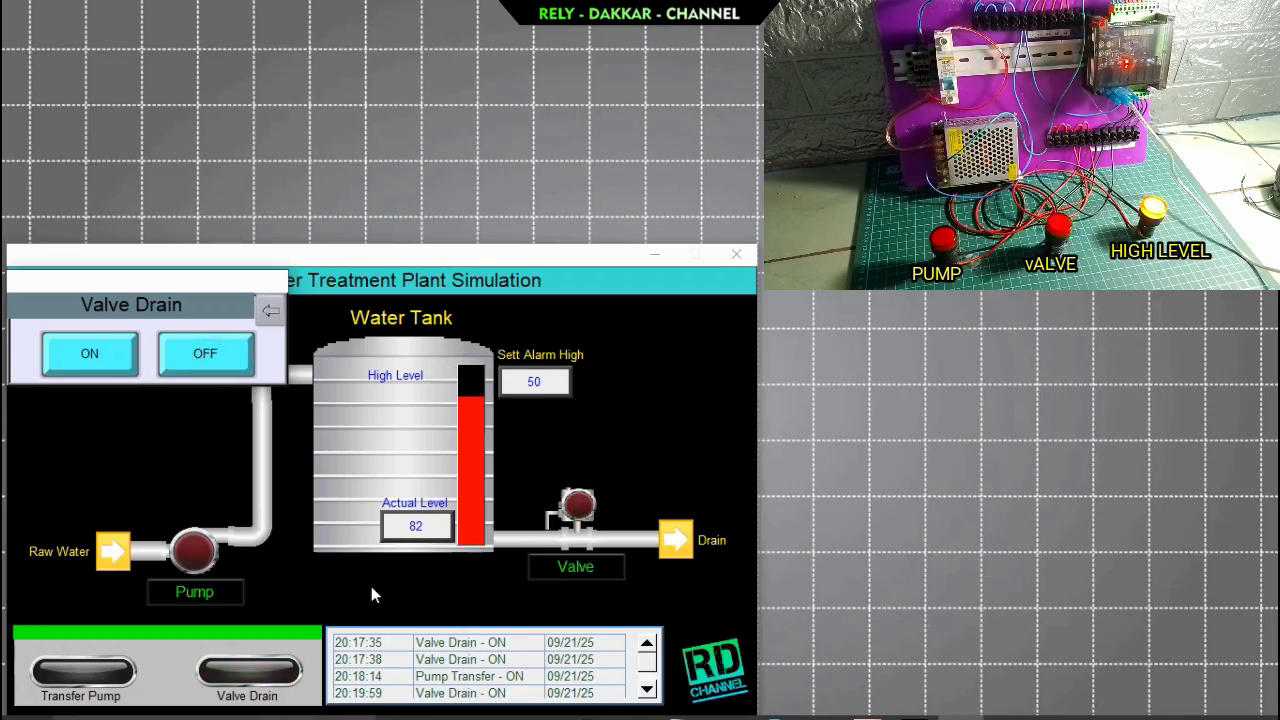
click(96, 354)
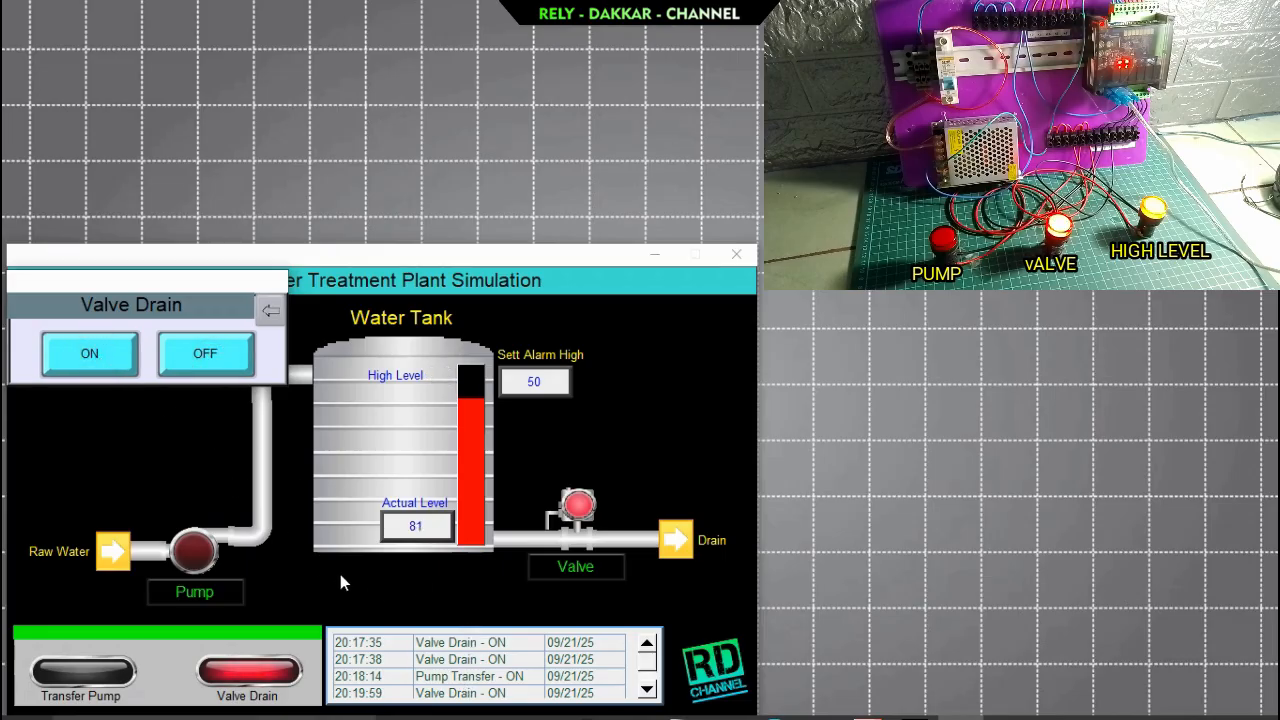
click(271, 311)
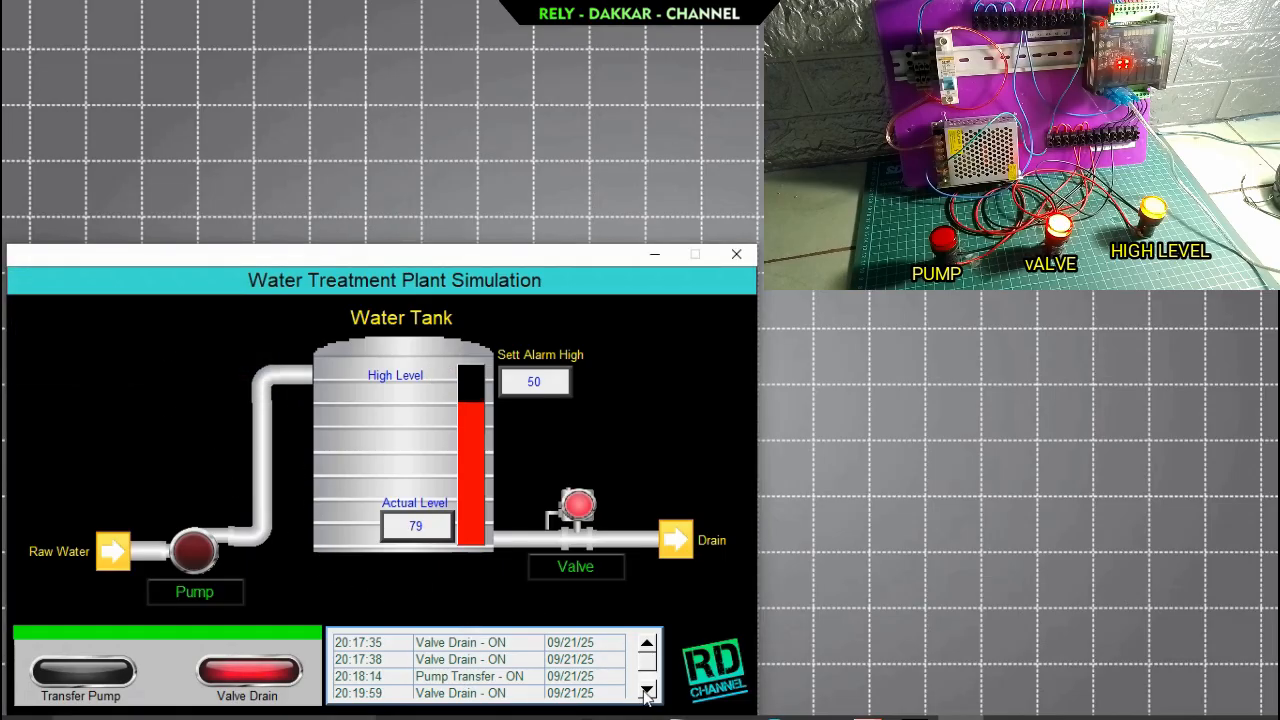
click(647, 689)
click(647, 690)
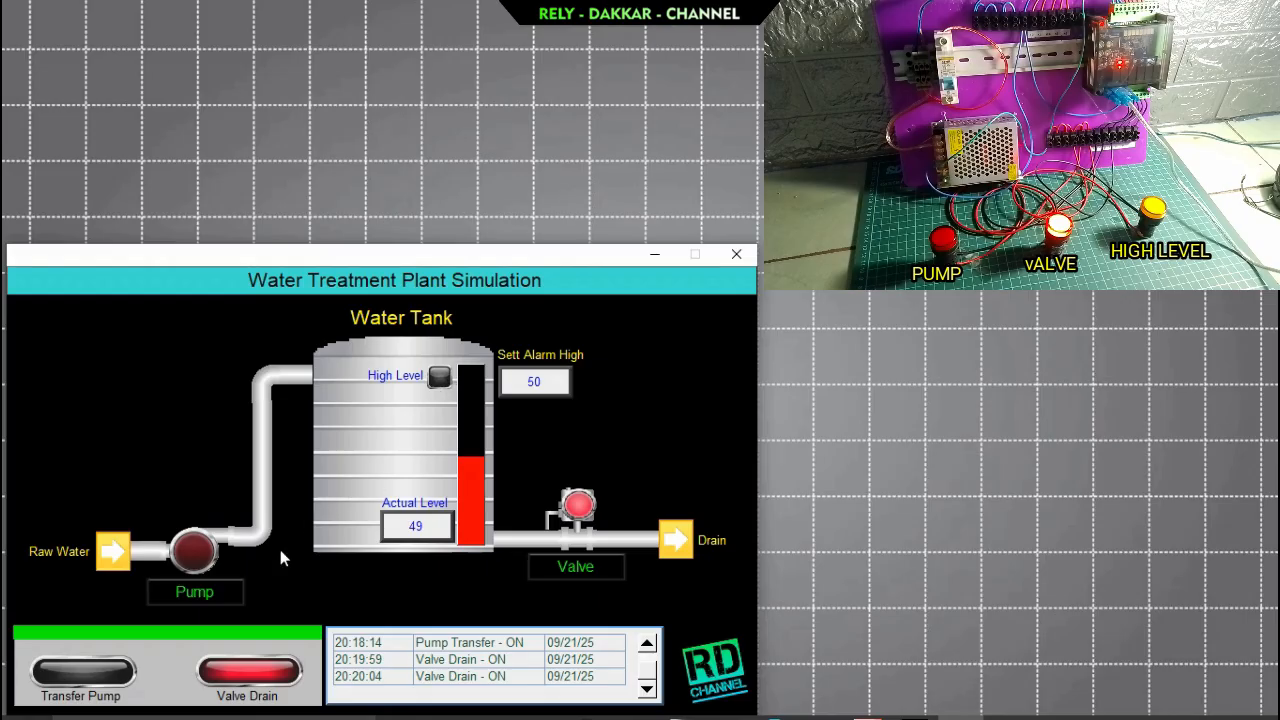
Switch the drain valve off once the tank level is below 50, and check the end of the event log.
click(548, 567)
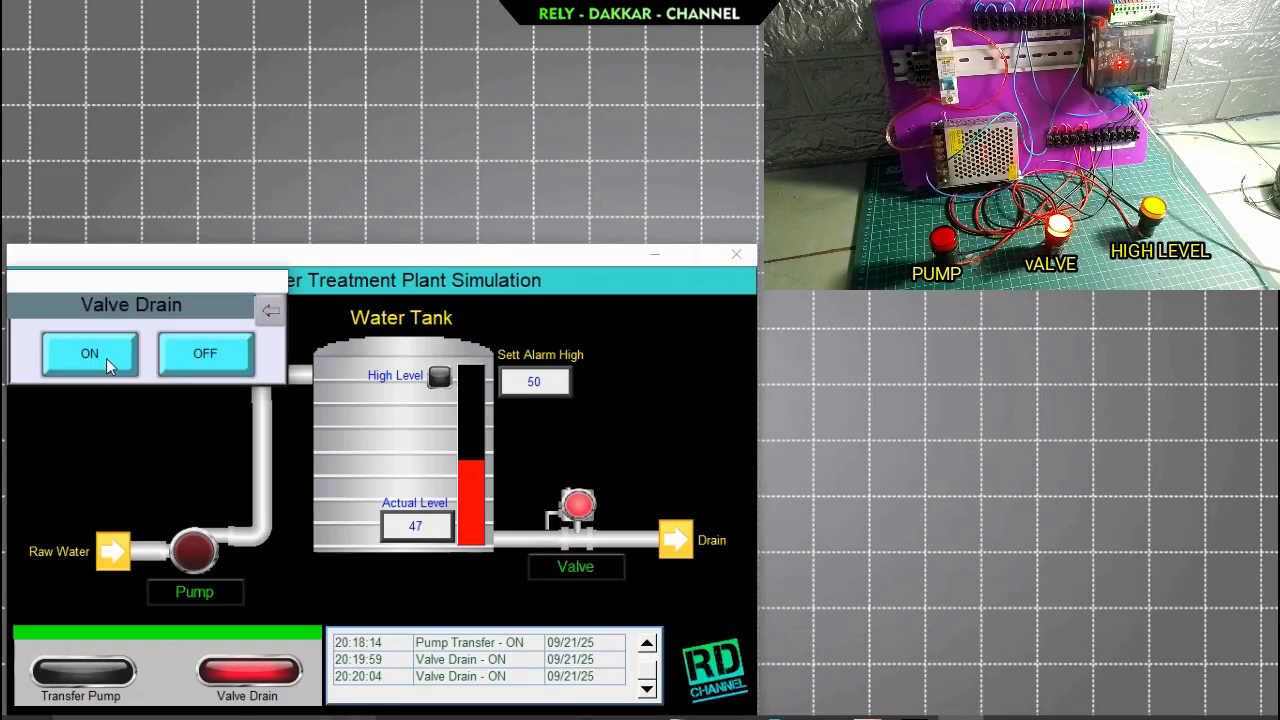
click(203, 358)
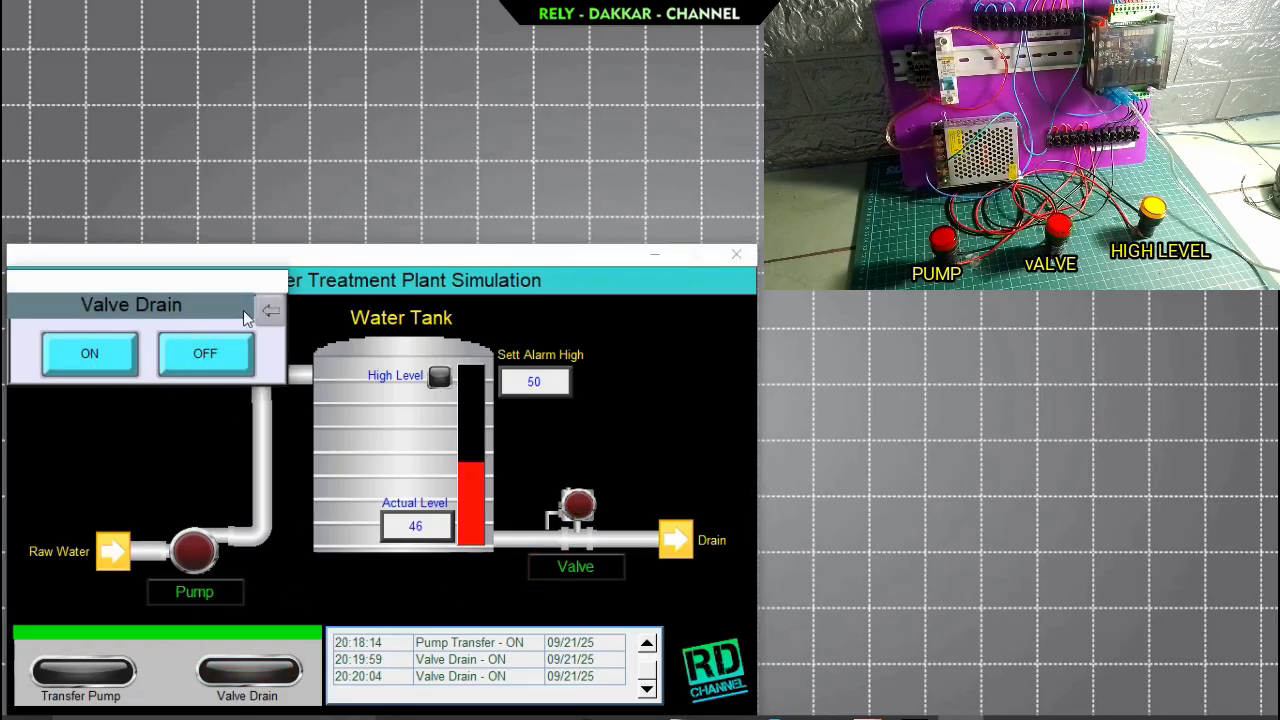
click(275, 307)
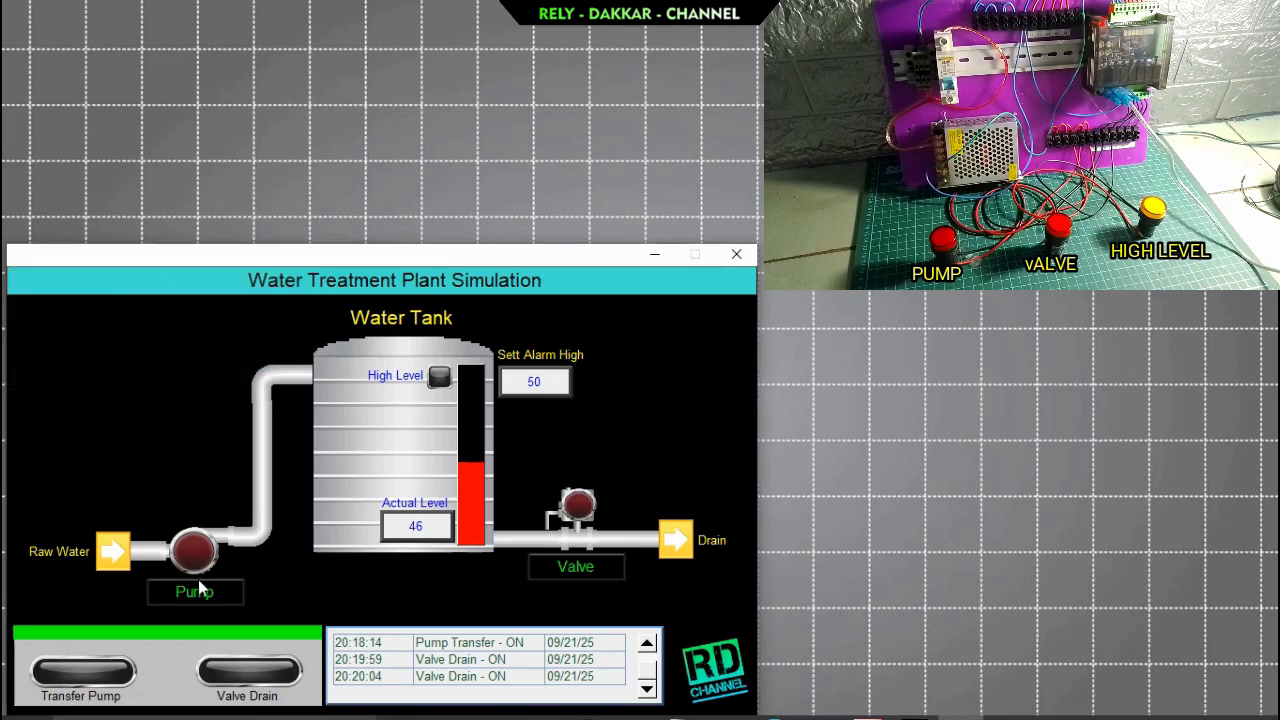
click(647, 689)
Switch the transfer pump on to refill the tank past 50, reposition the Pump Transfer pop-up, and close it.
click(195, 597)
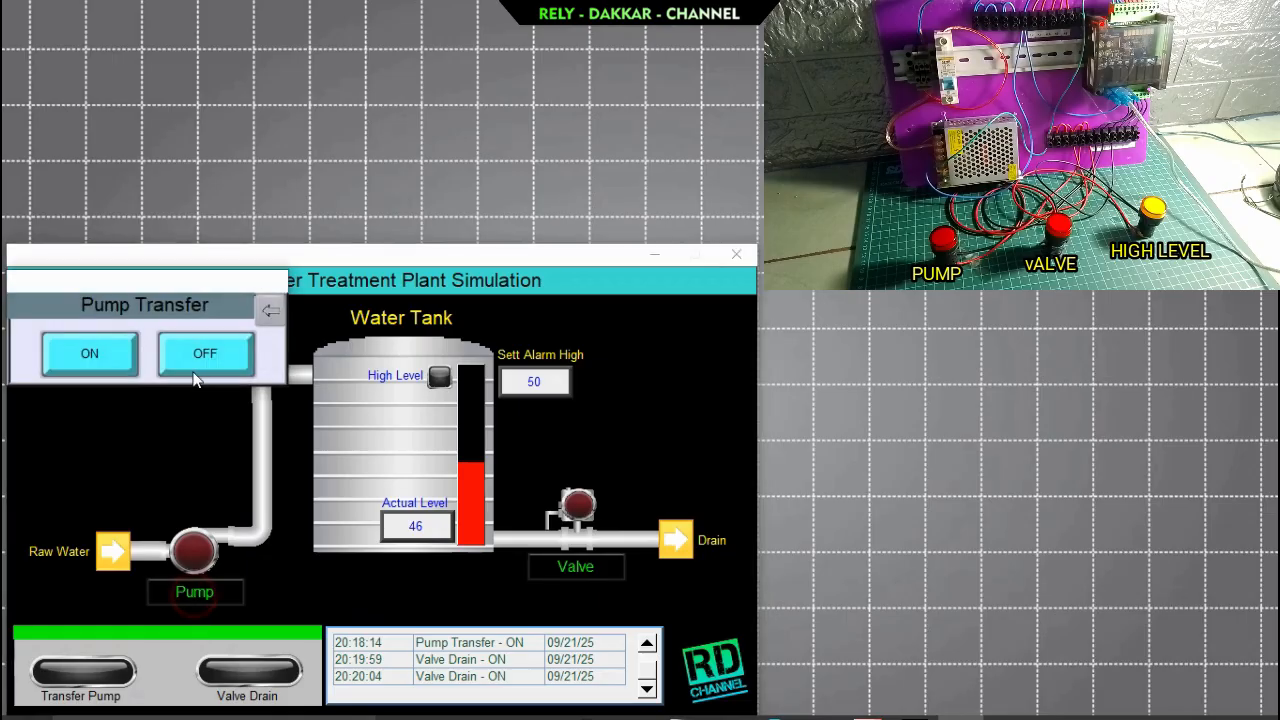
click(89, 353)
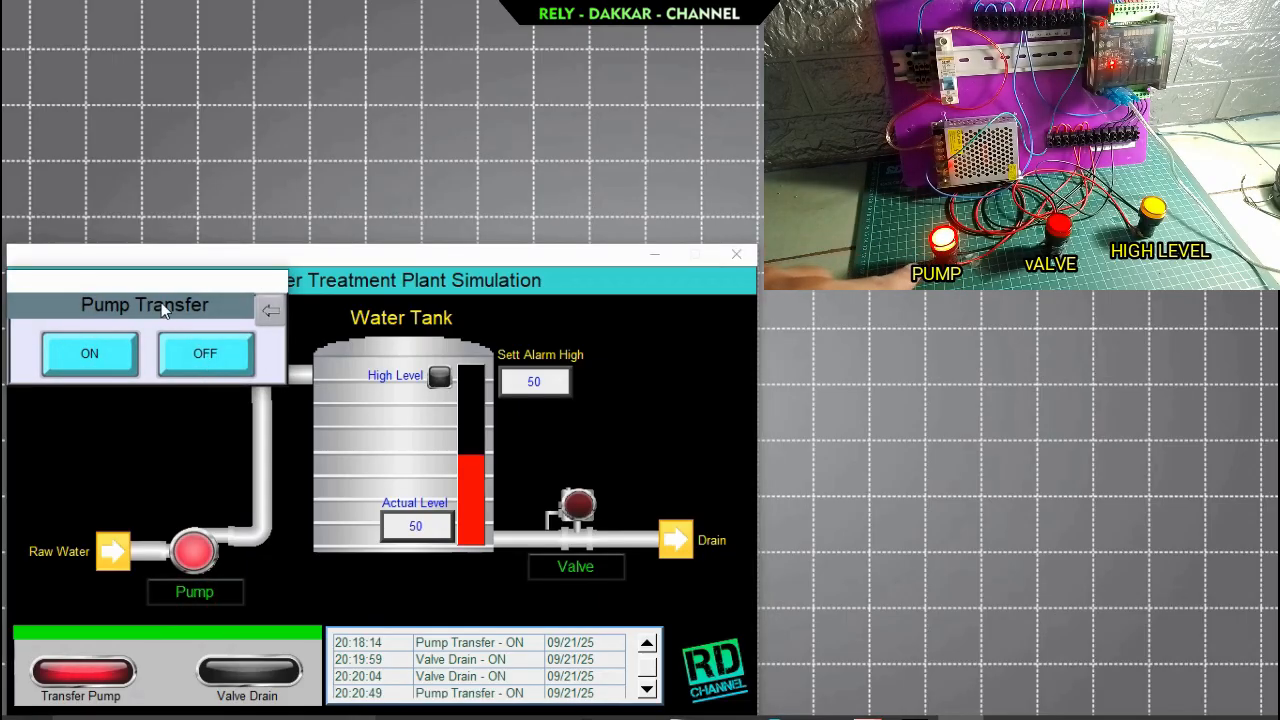
drag(123, 278, 167, 277)
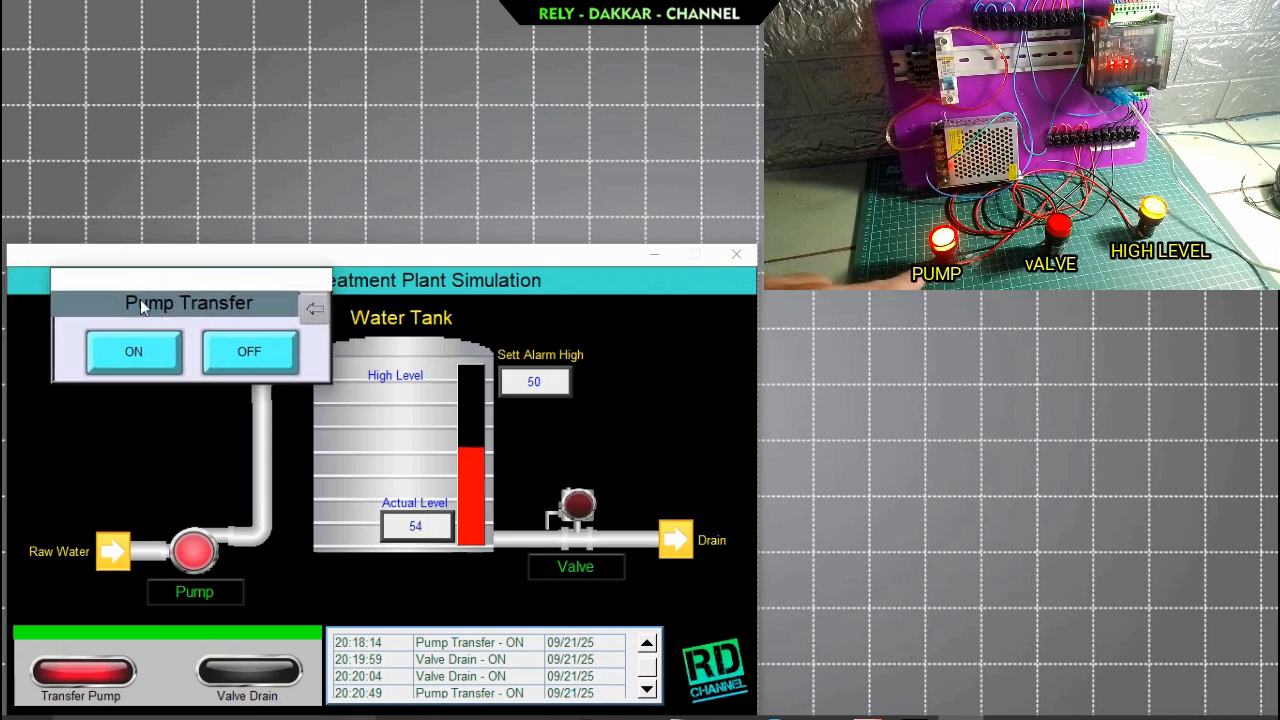
drag(174, 282, 142, 269)
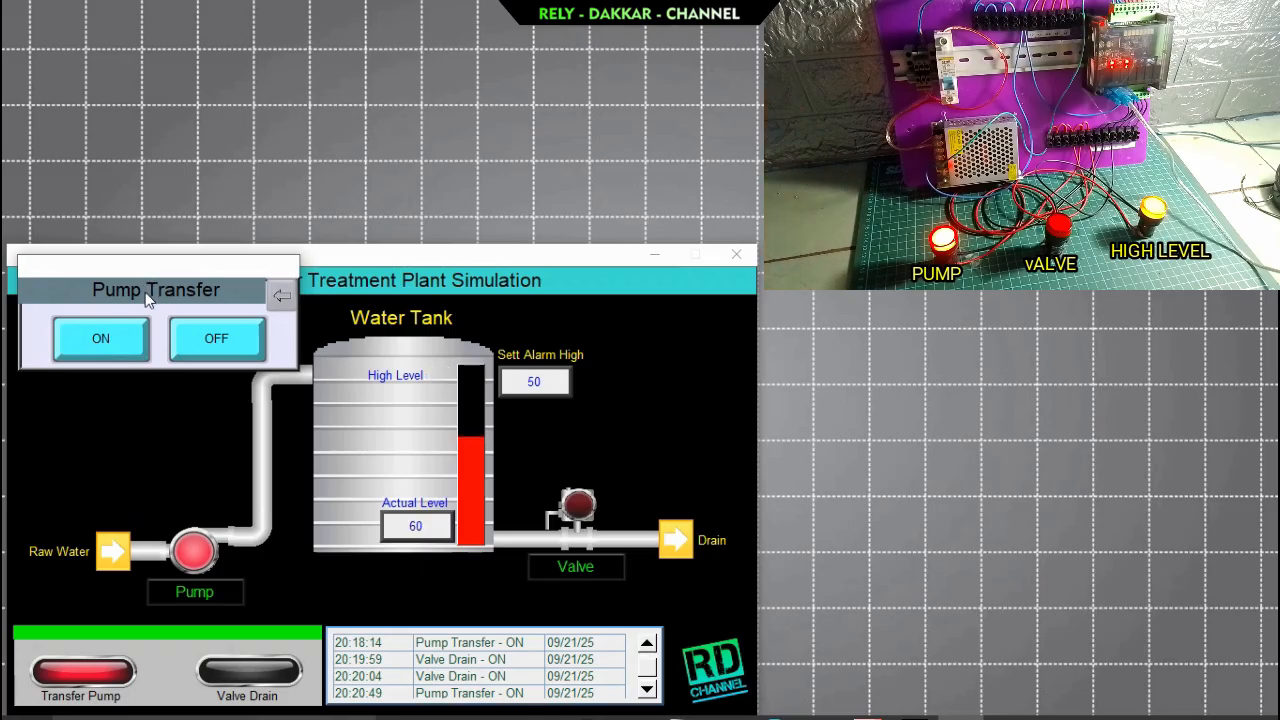
click(288, 293)
Reopen the Pump Transfer pop-up, switch the pump off, and close the pop-up.
click(218, 590)
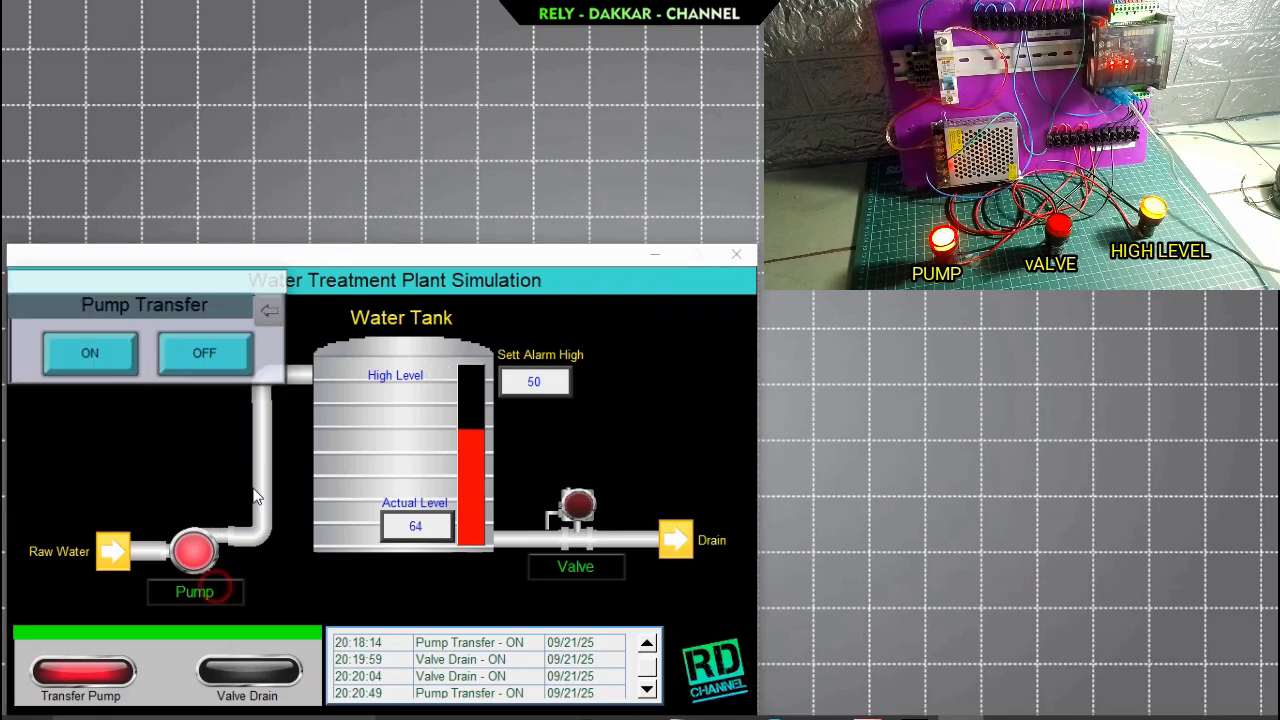
click(209, 353)
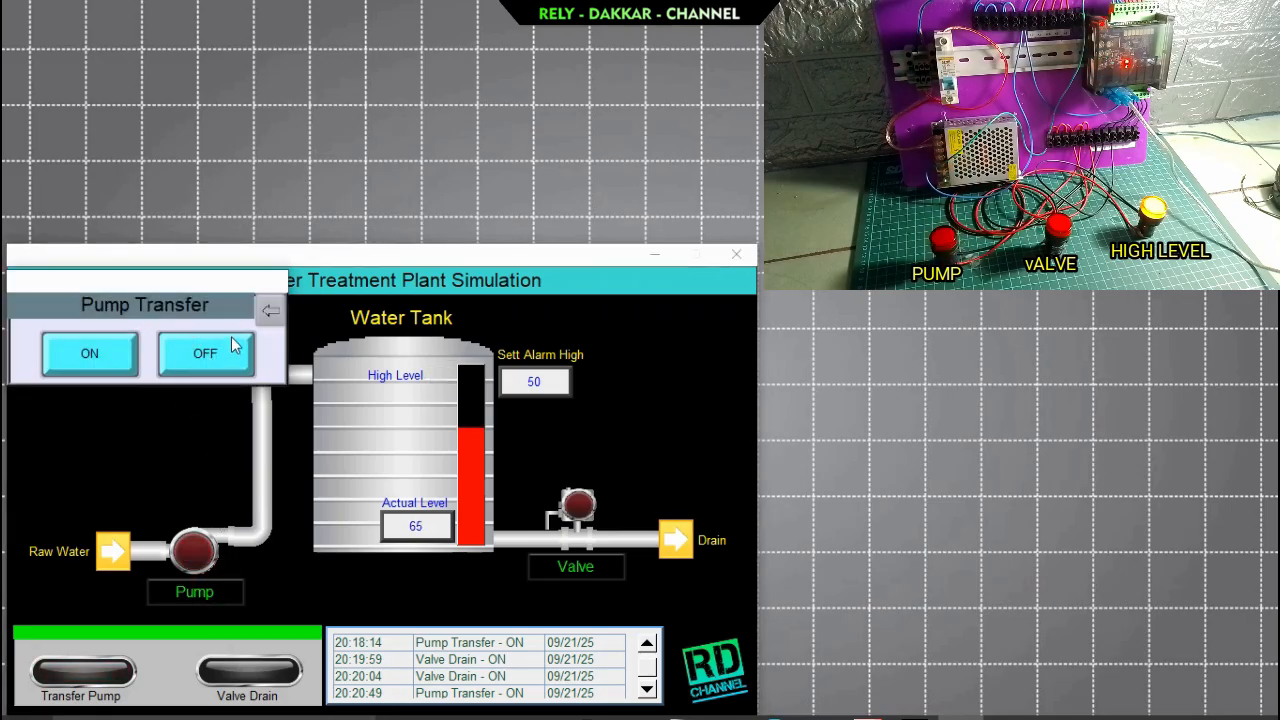
click(270, 311)
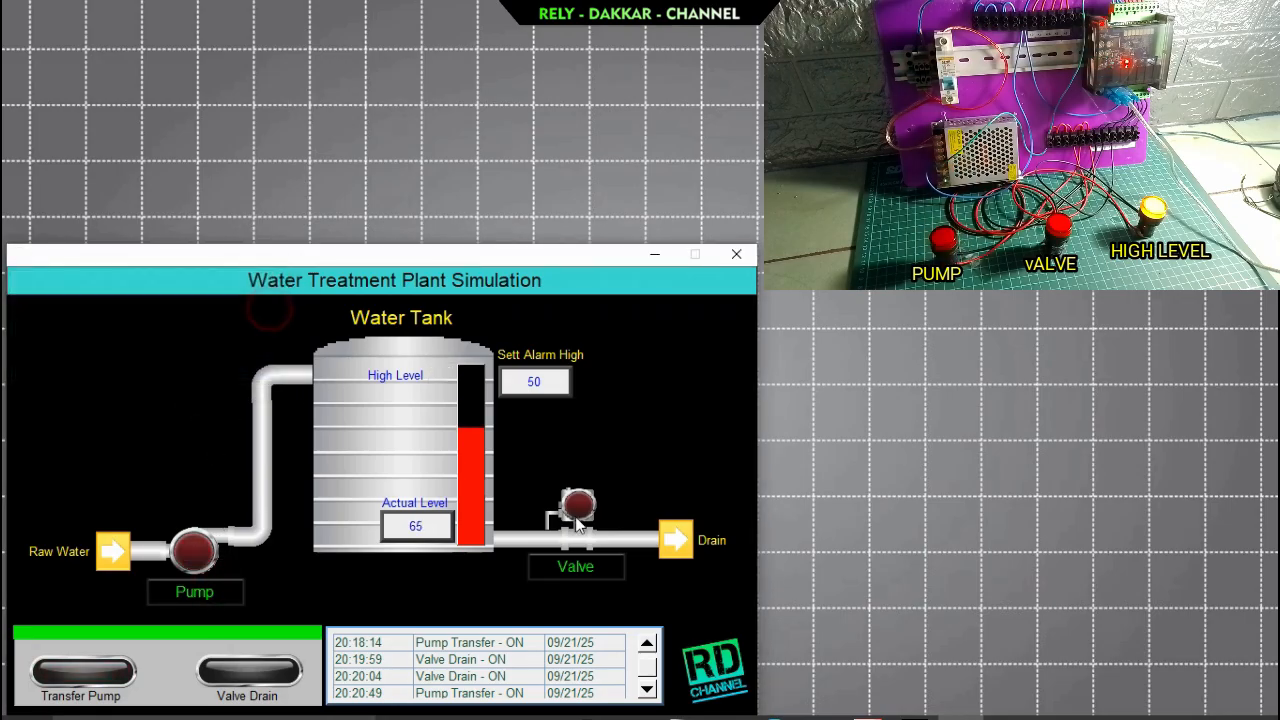
Test the drain valve by switching it on and off twice in the Valve Drain pop-up, and close the pop-up.
click(581, 569)
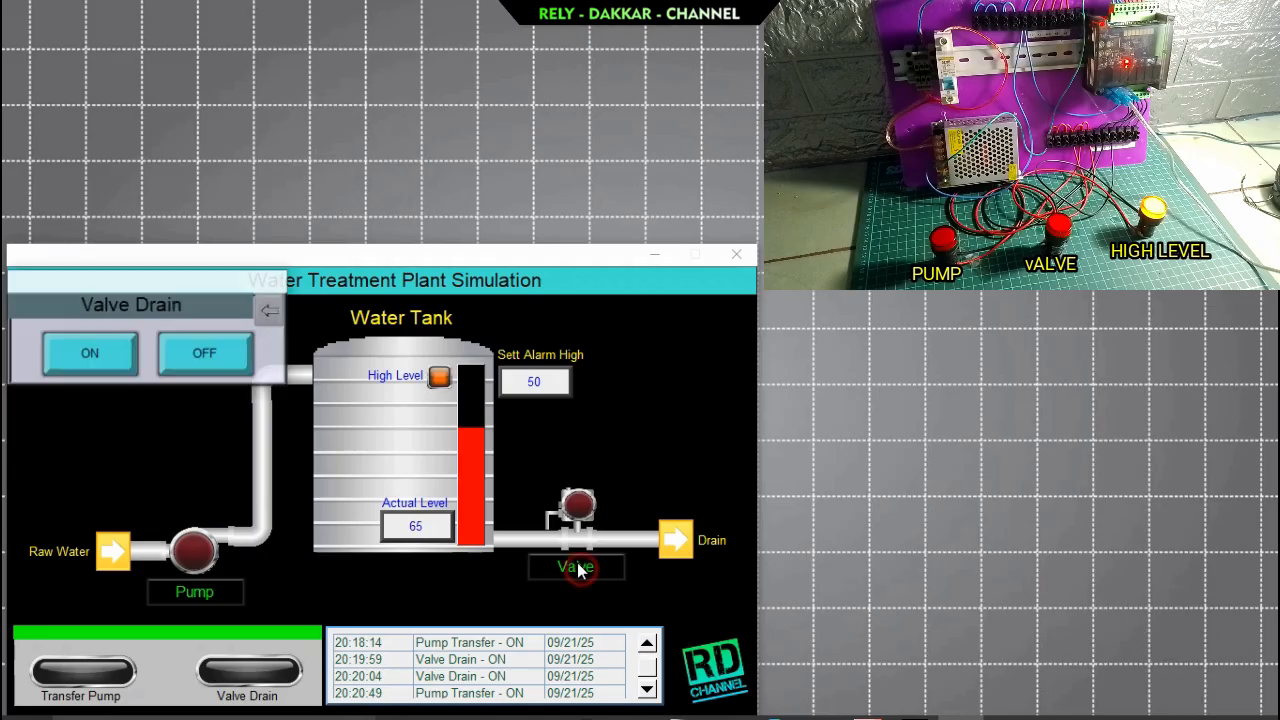
click(97, 353)
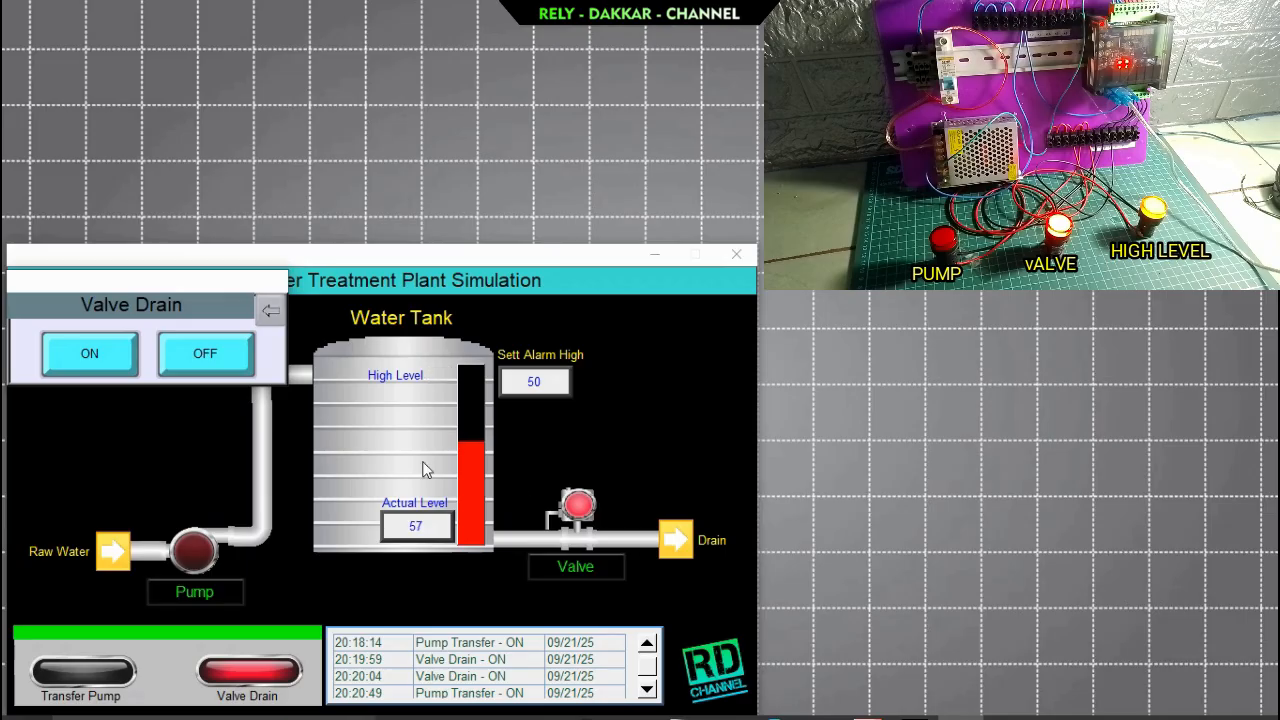
click(95, 352)
click(204, 356)
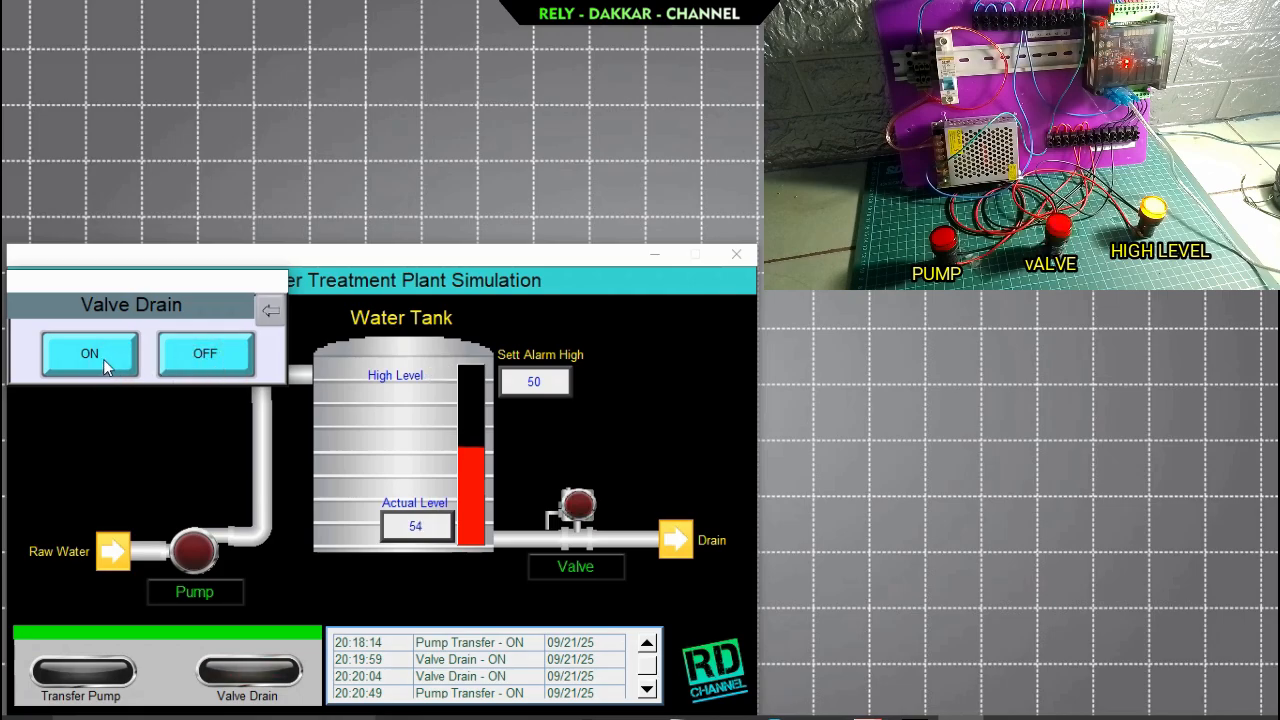
click(105, 360)
click(200, 363)
click(275, 316)
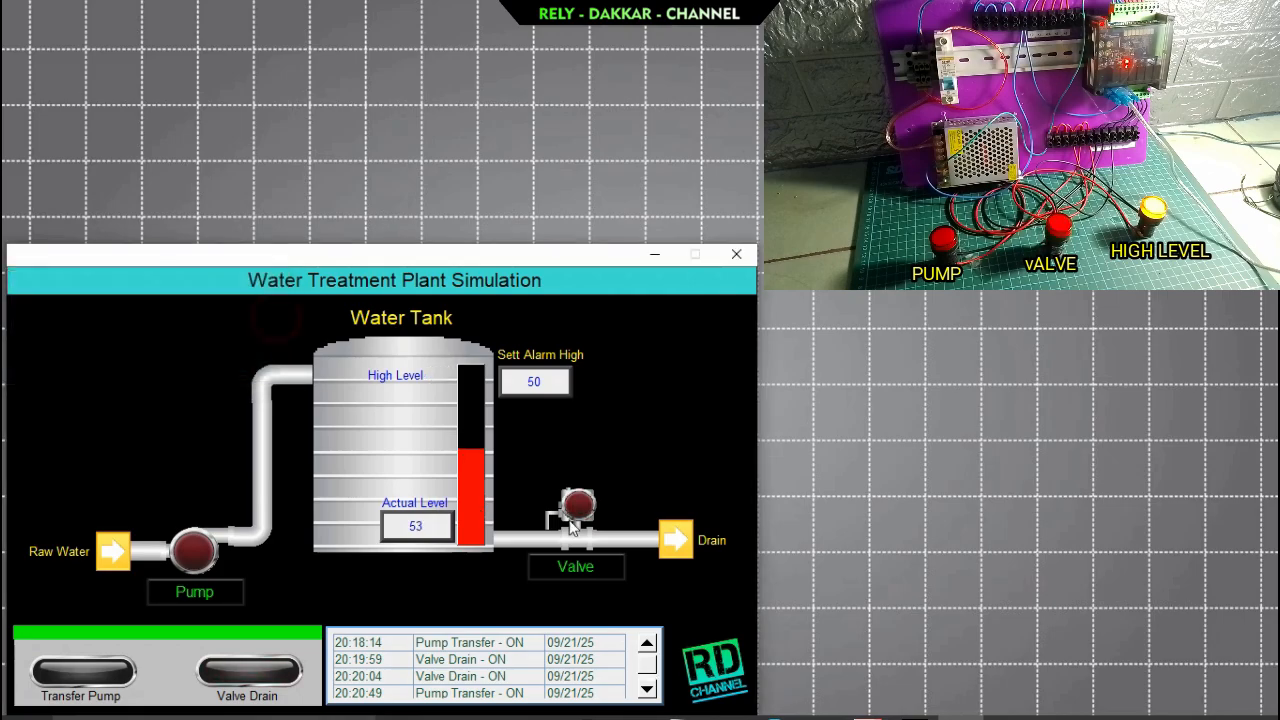